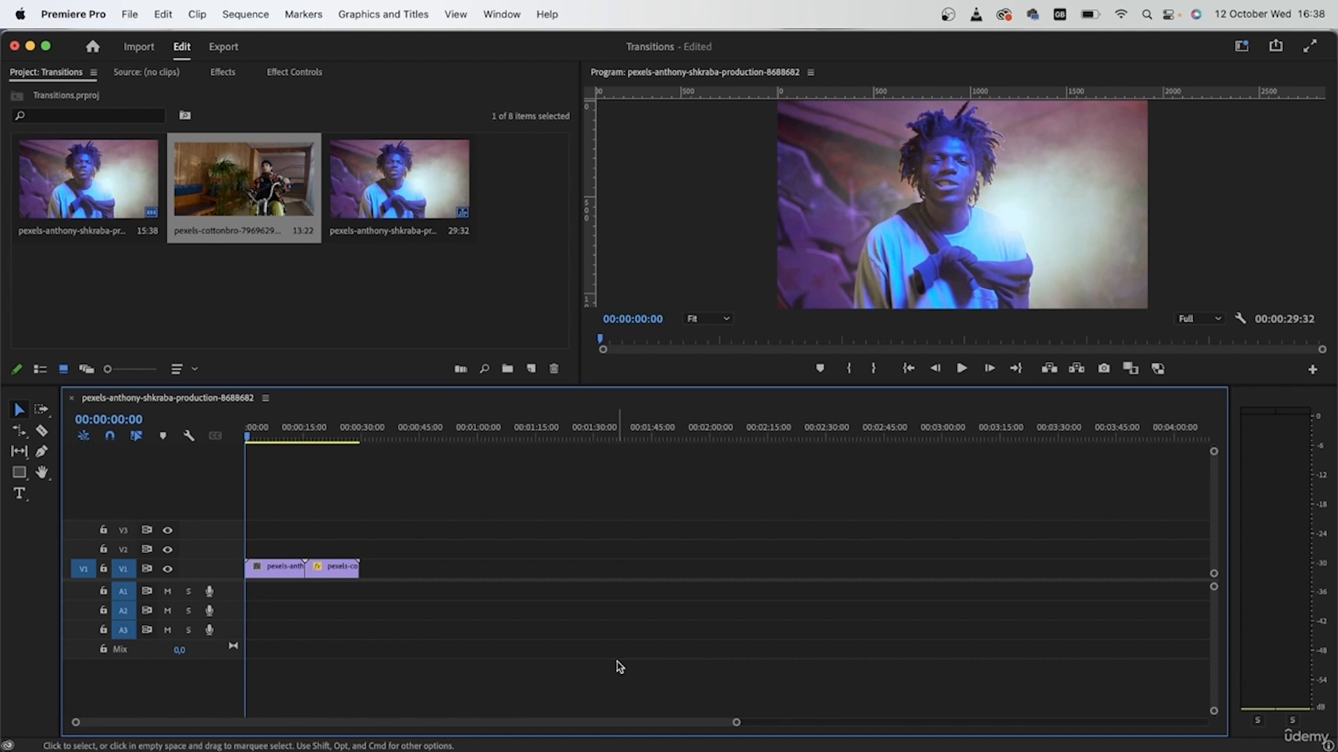
# Create a new 1920×1080 adjustment layer in the project.
pyautogui.press('=')
pyautogui.press('=')
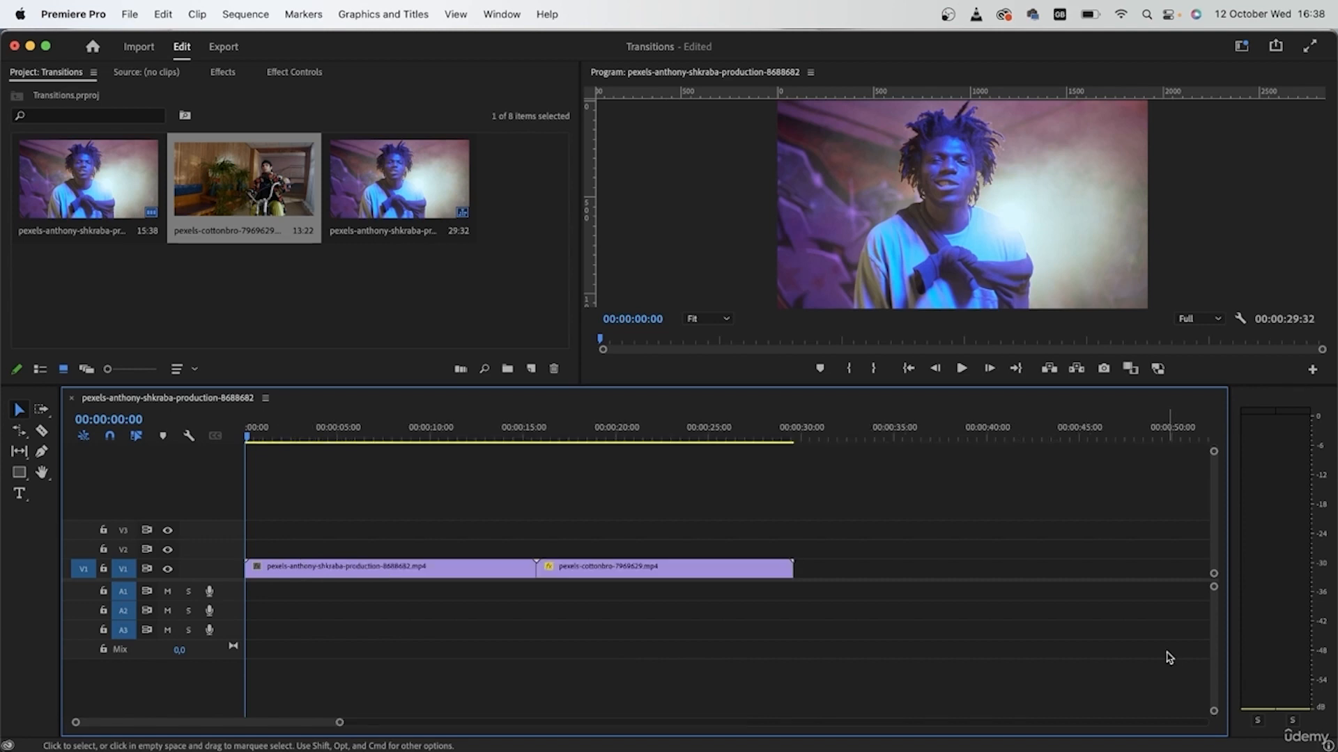
pyautogui.click(530, 368)
pyautogui.click(580, 441)
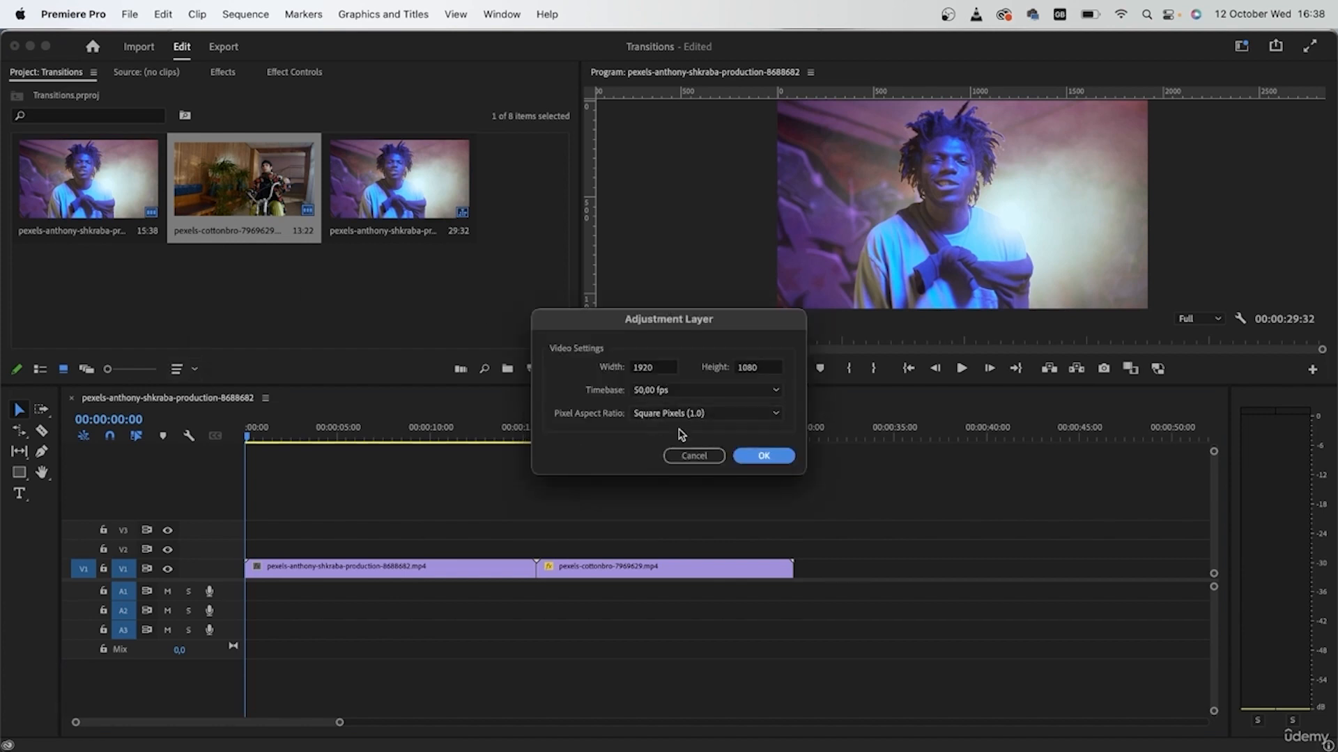
pyautogui.click(760, 457)
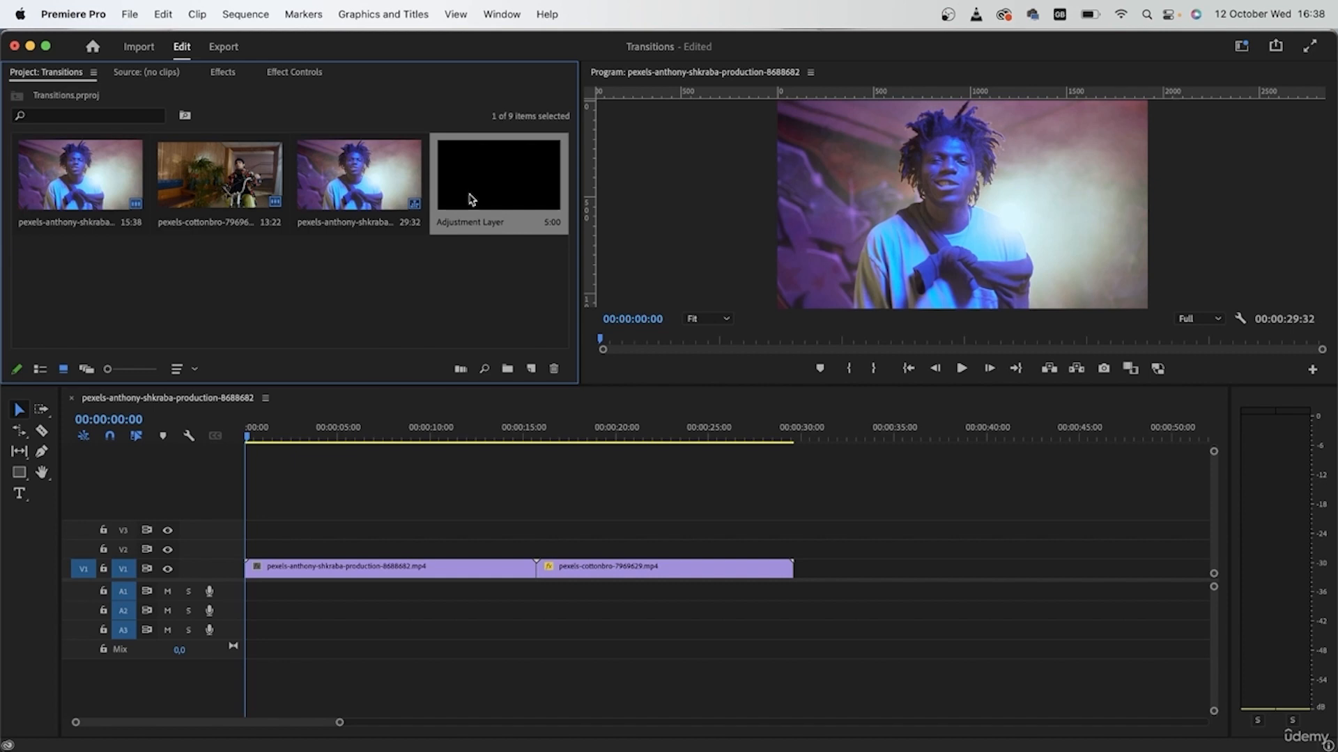
# Place the adjustment layer on V2 across the cut at 00:00:15:35 and select it.
pyautogui.moveTo(475, 196); pyautogui.dragTo(579, 582)
pyautogui.moveTo(530, 437); pyautogui.dragTo(538, 438)
pyautogui.click(548, 550)
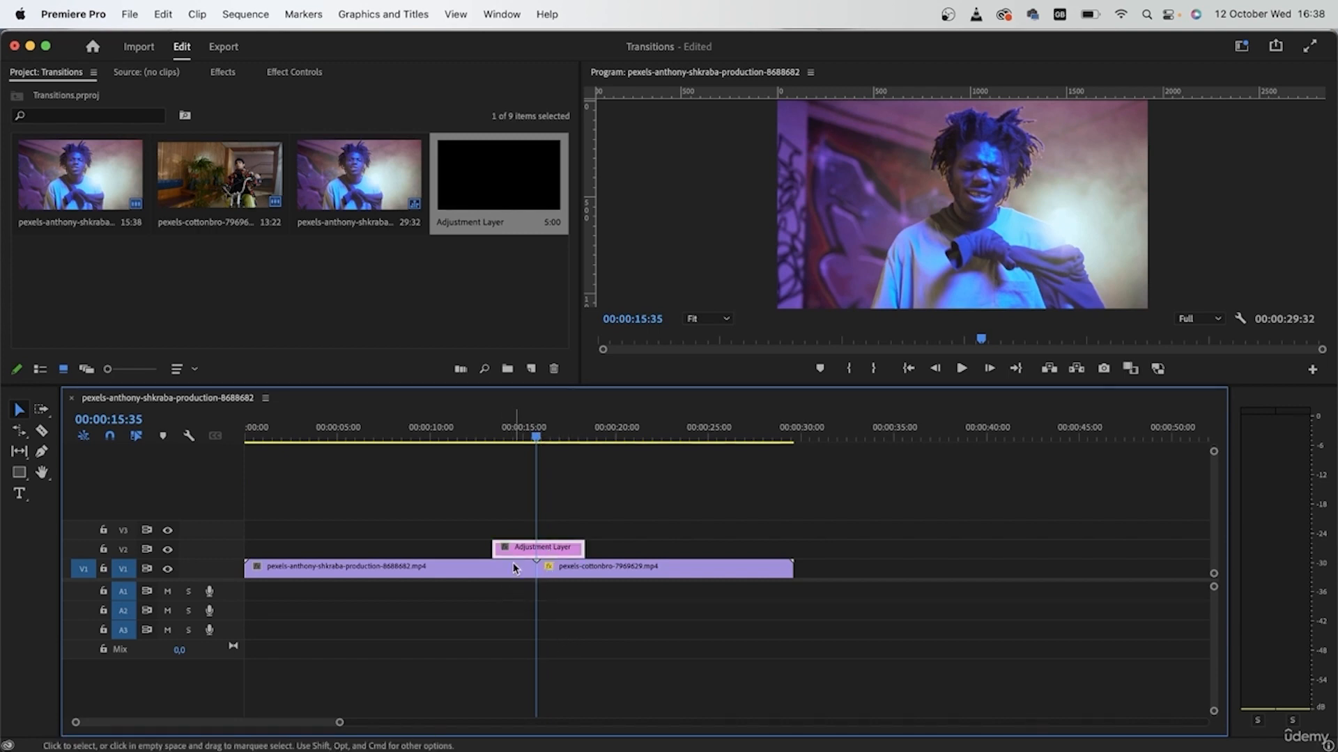
pyautogui.scroll(5, 528, 553)
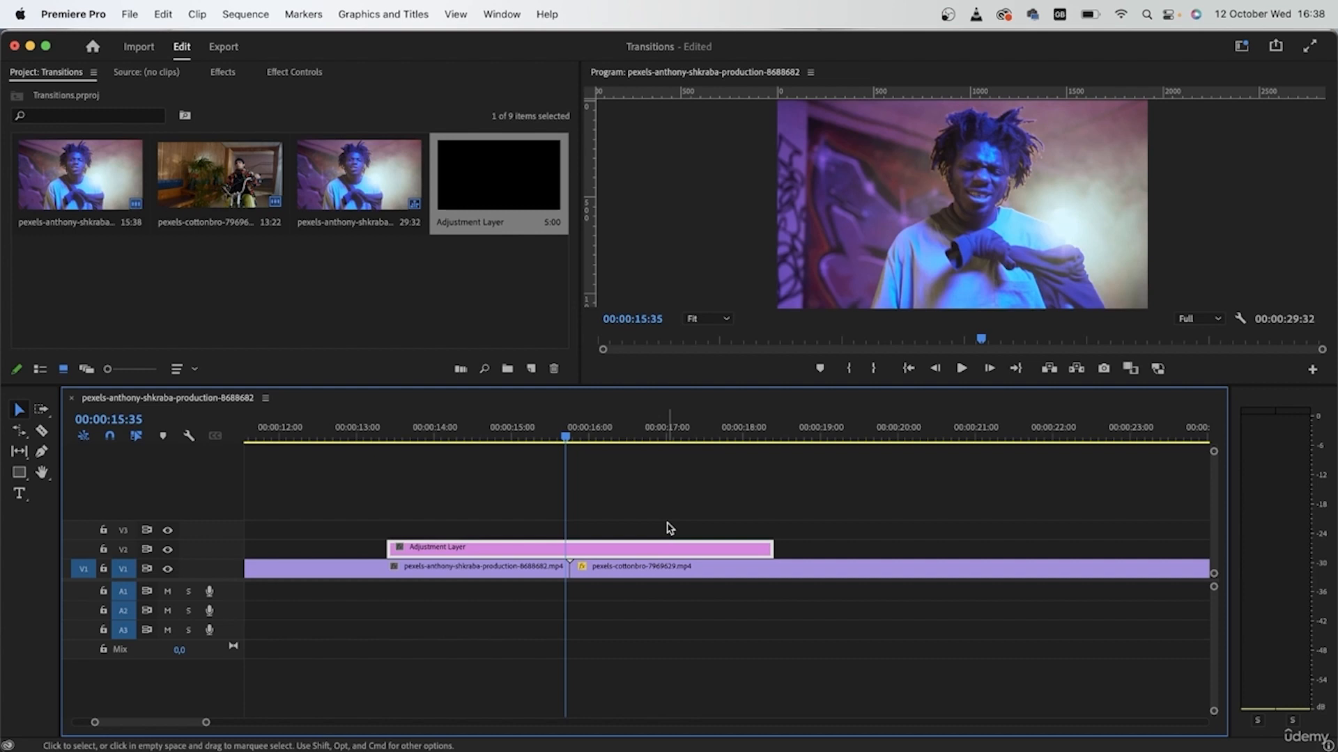
# Apply Distort > Transform (searched as 'transfo') to the adjustment layer and view its settings at 14:16.
pyautogui.click(223, 72)
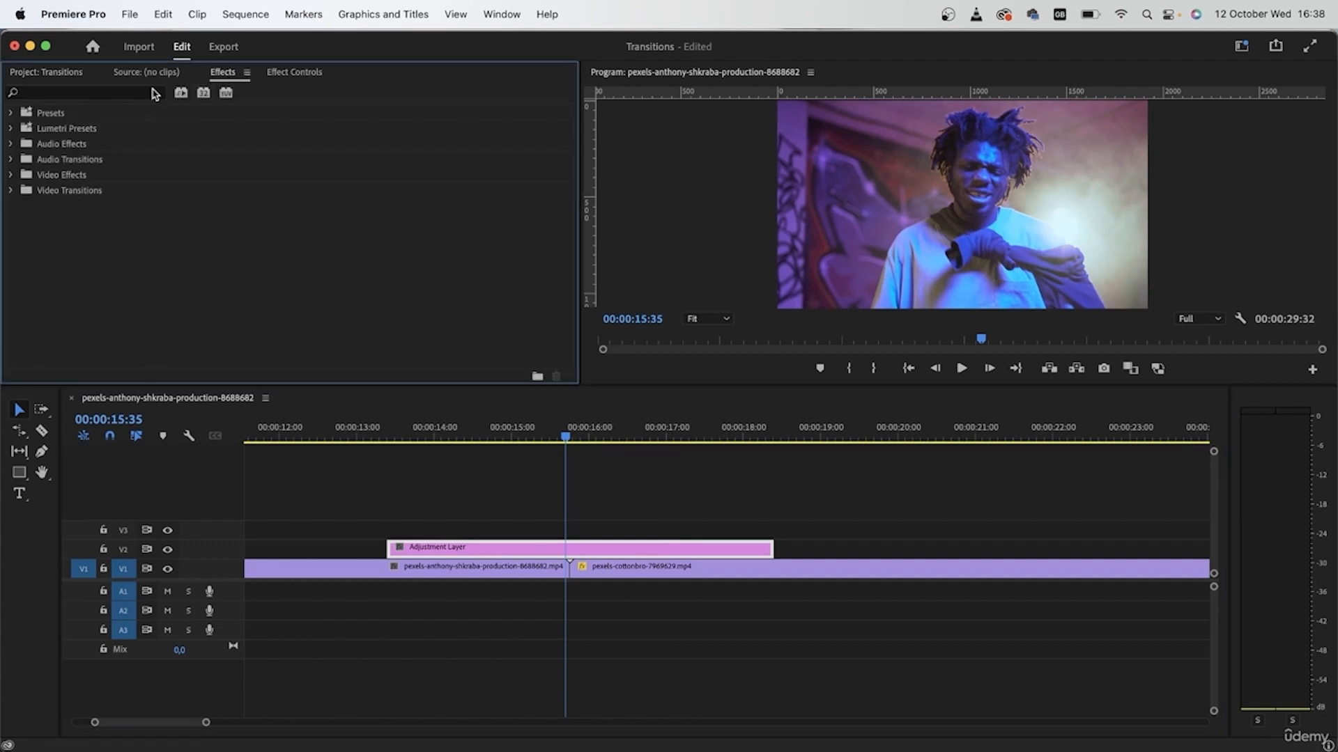
pyautogui.click(154, 92)
pyautogui.write('transfo')
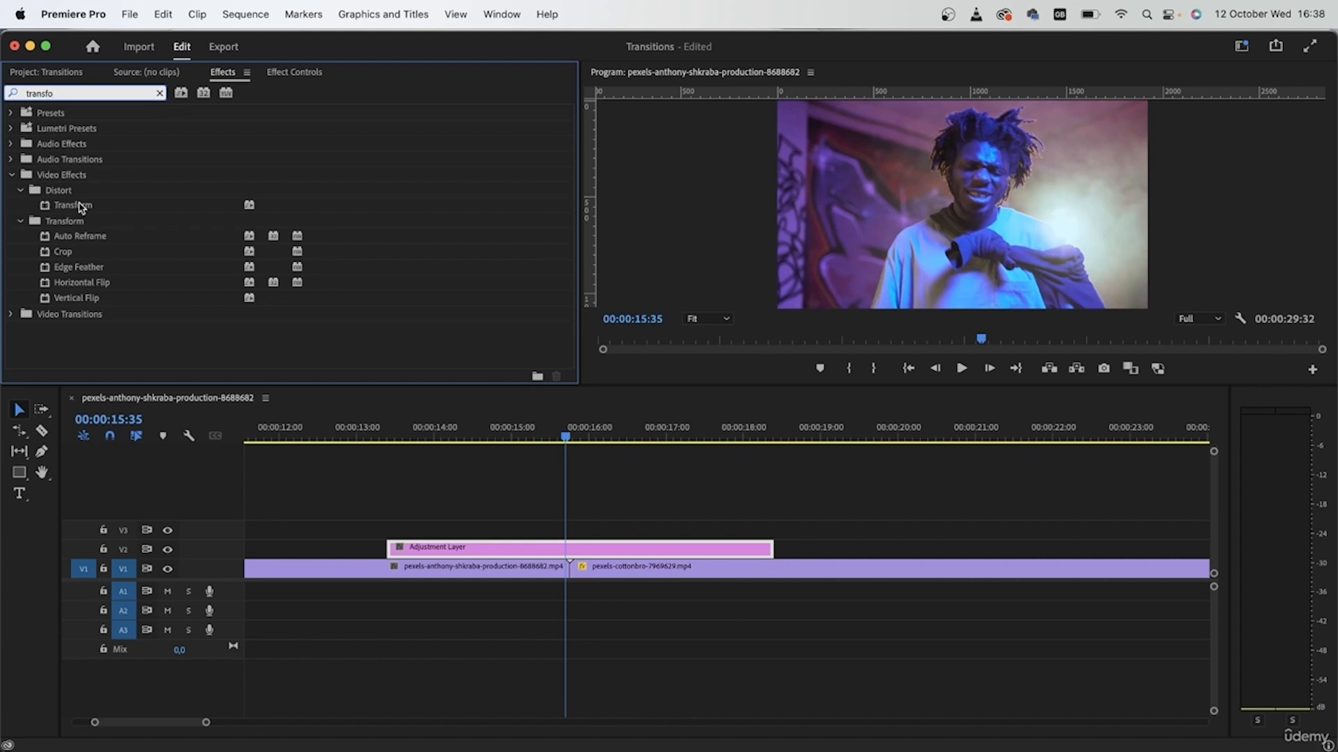
pyautogui.moveTo(82, 206); pyautogui.dragTo(498, 552)
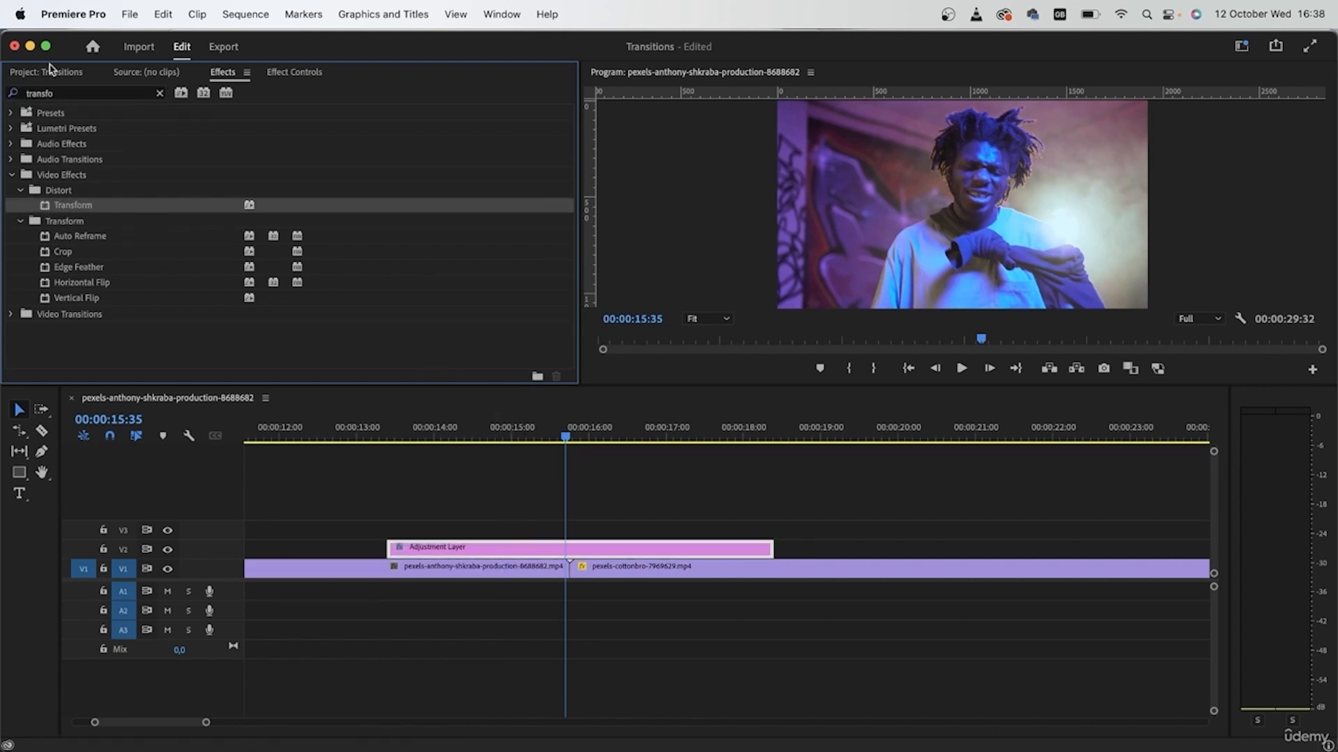
pyautogui.click(278, 72)
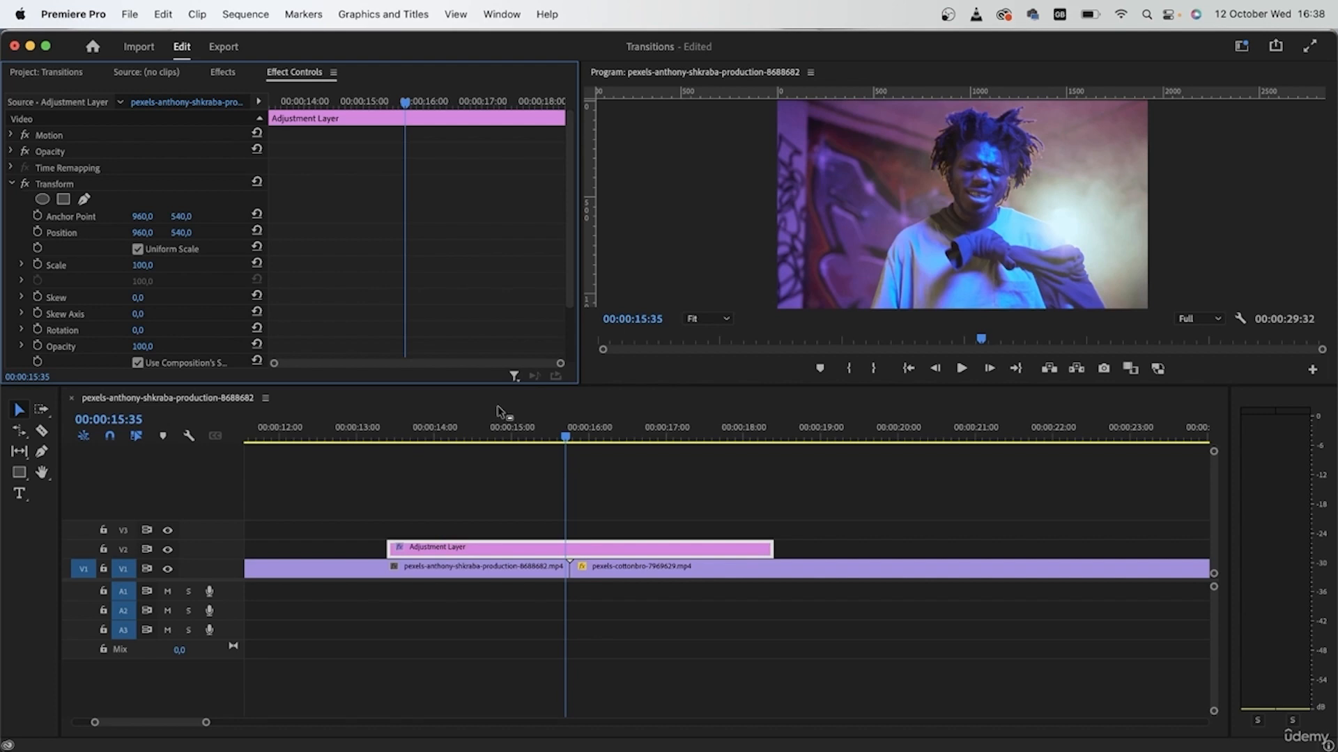
pyautogui.moveTo(405, 103); pyautogui.dragTo(323, 103)
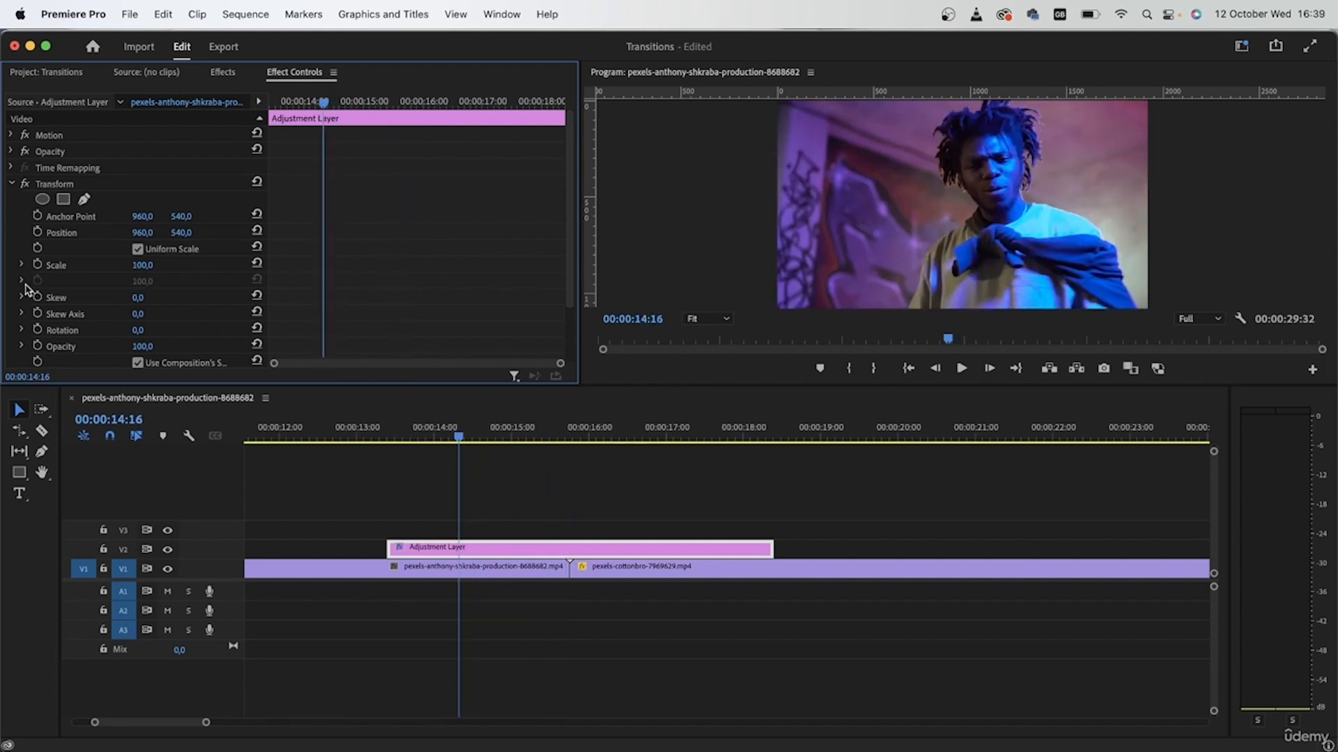
# Keyframe Transform Scale at 100 at 14:16, 300 at 15:38, and 100 at 17:04.
pyautogui.click(37, 265)
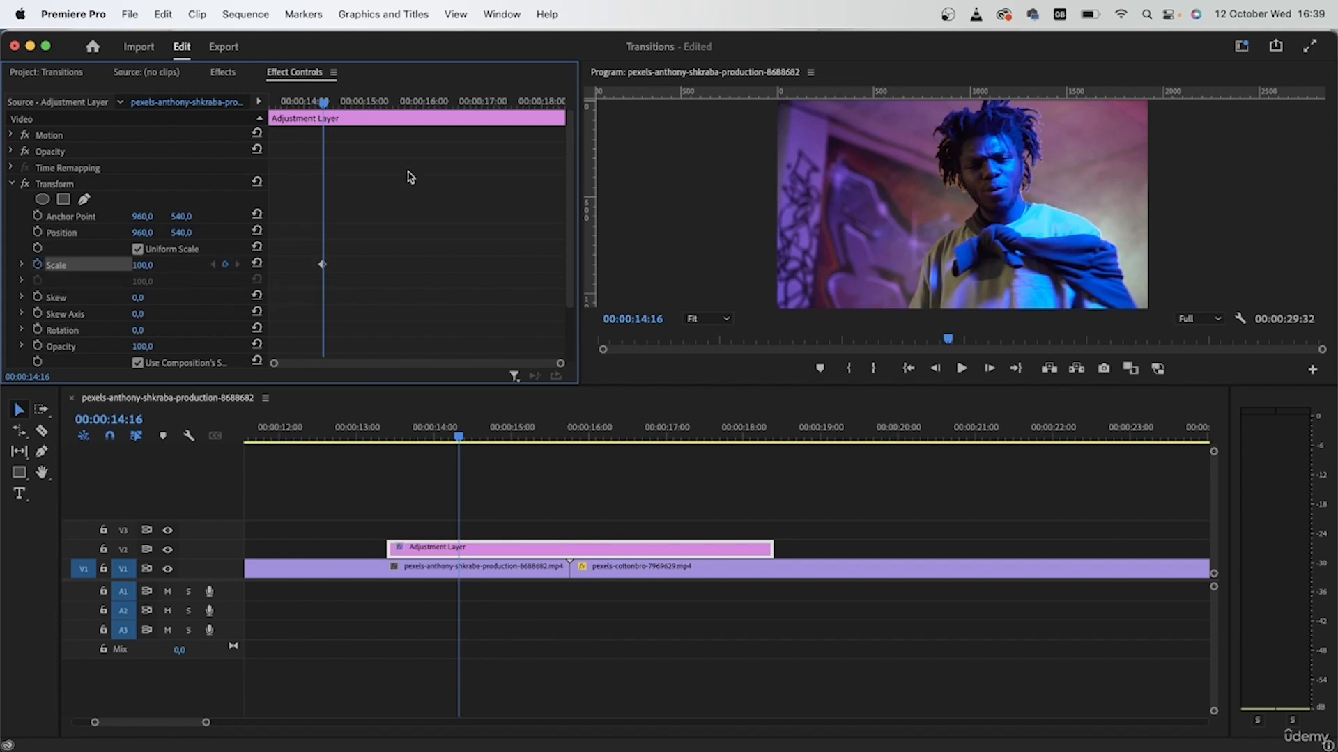
pyautogui.moveTo(341, 101); pyautogui.dragTo(413, 129)
pyautogui.moveTo(140, 268); pyautogui.dragTo(153, 264)
pyautogui.click(153, 263)
pyautogui.write('400')
pyautogui.press('Return')
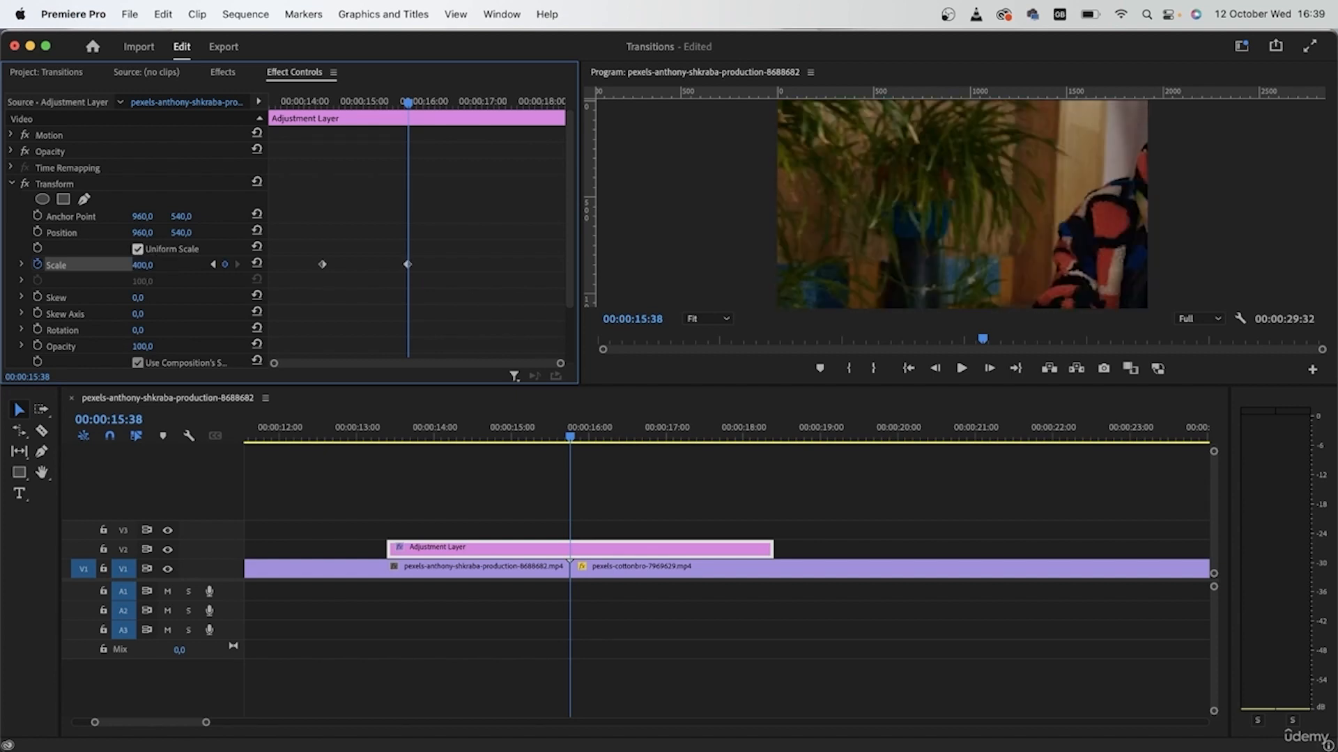
pyautogui.click(140, 267)
pyautogui.write('300')
pyautogui.press('Return')
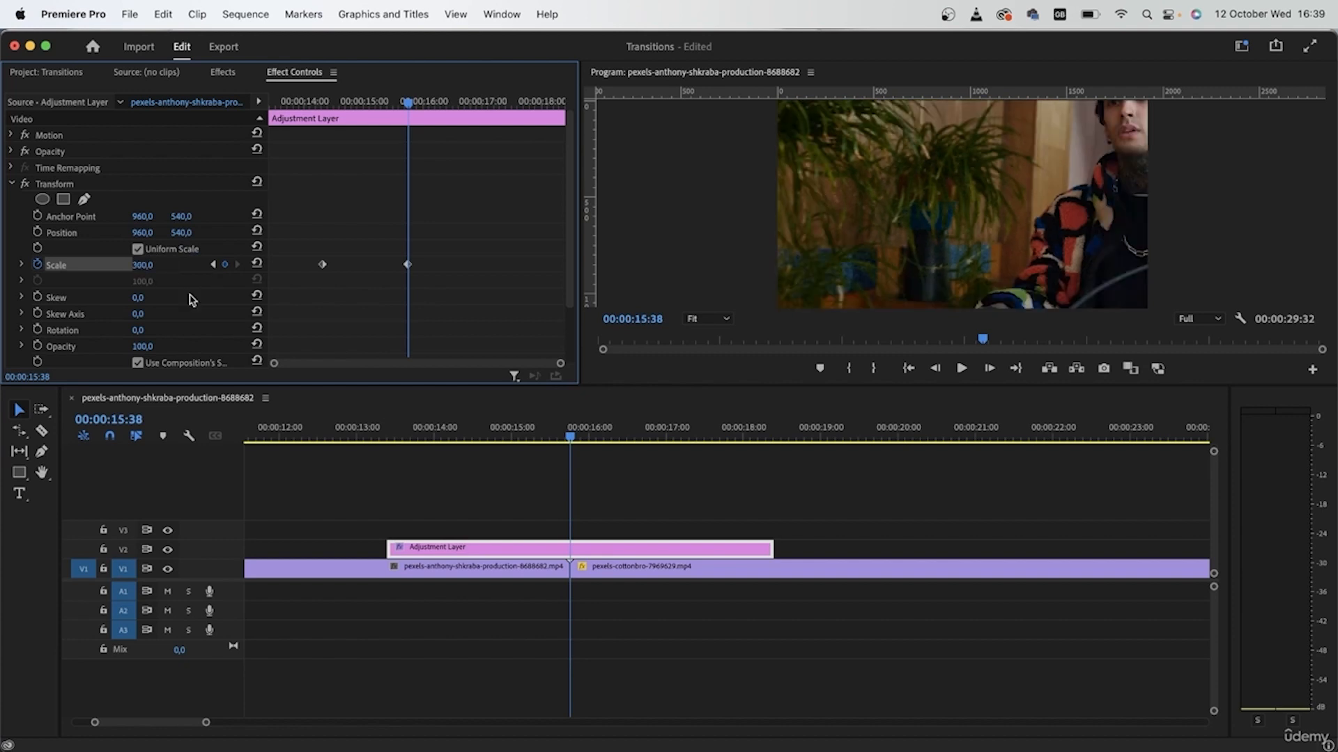
pyautogui.moveTo(416, 106); pyautogui.dragTo(487, 104)
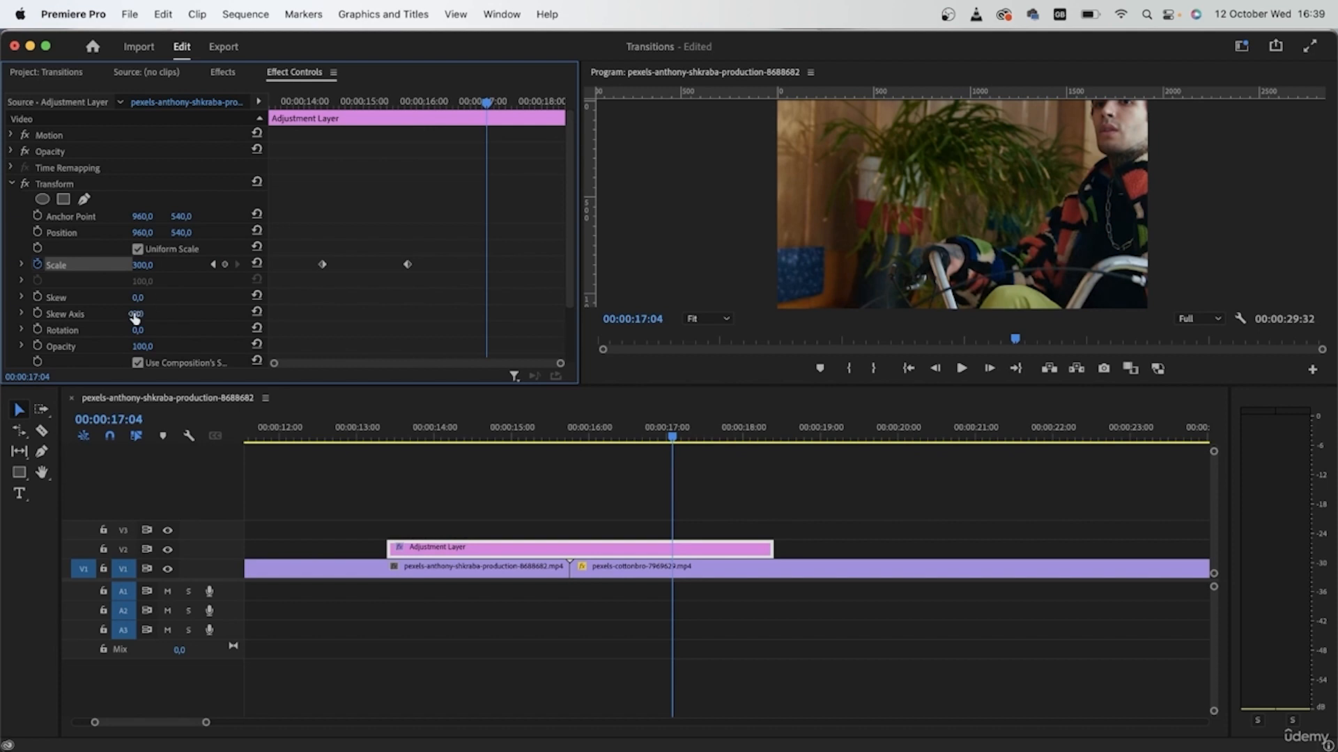
pyautogui.click(140, 265)
pyautogui.write('100')
pyautogui.press('Return')
# Preview the scale punch and pull the outer Scale keyframes in toward the cut.
pyautogui.moveTo(361, 95); pyautogui.dragTo(249, 119)
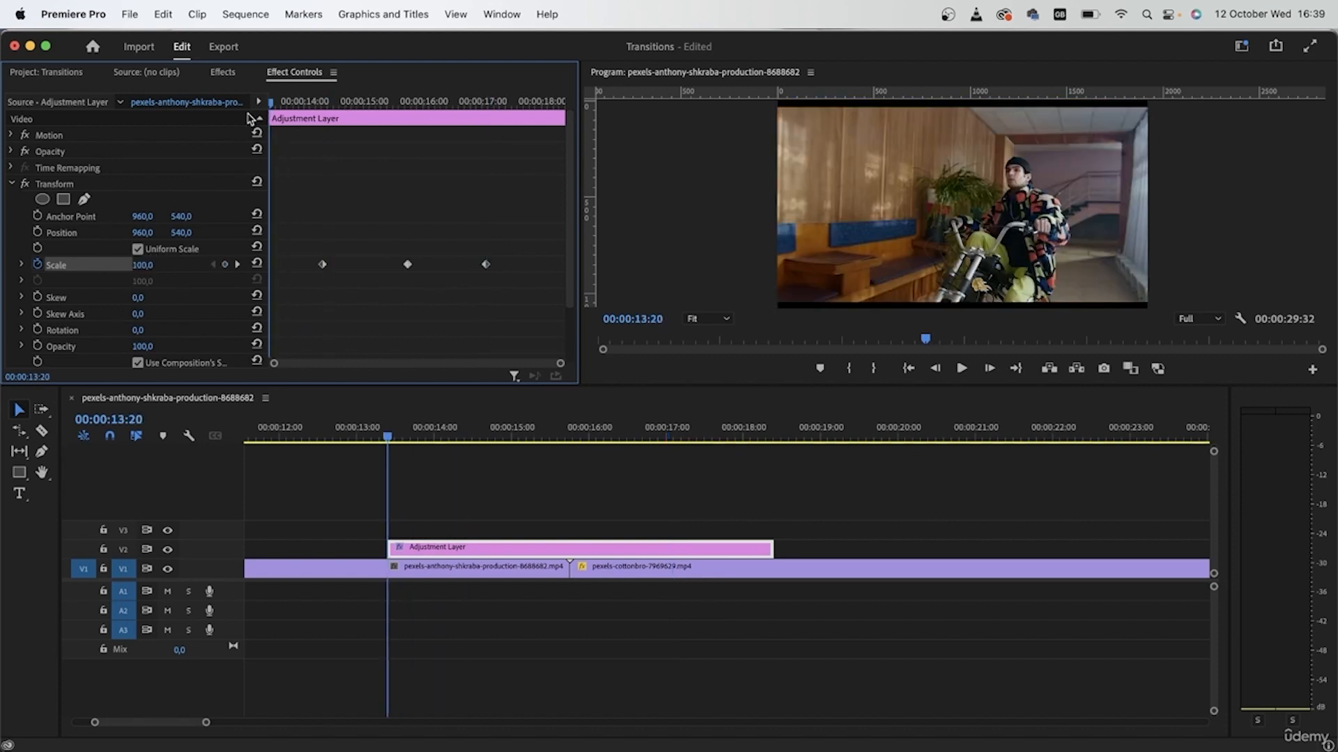
pyautogui.press('space')
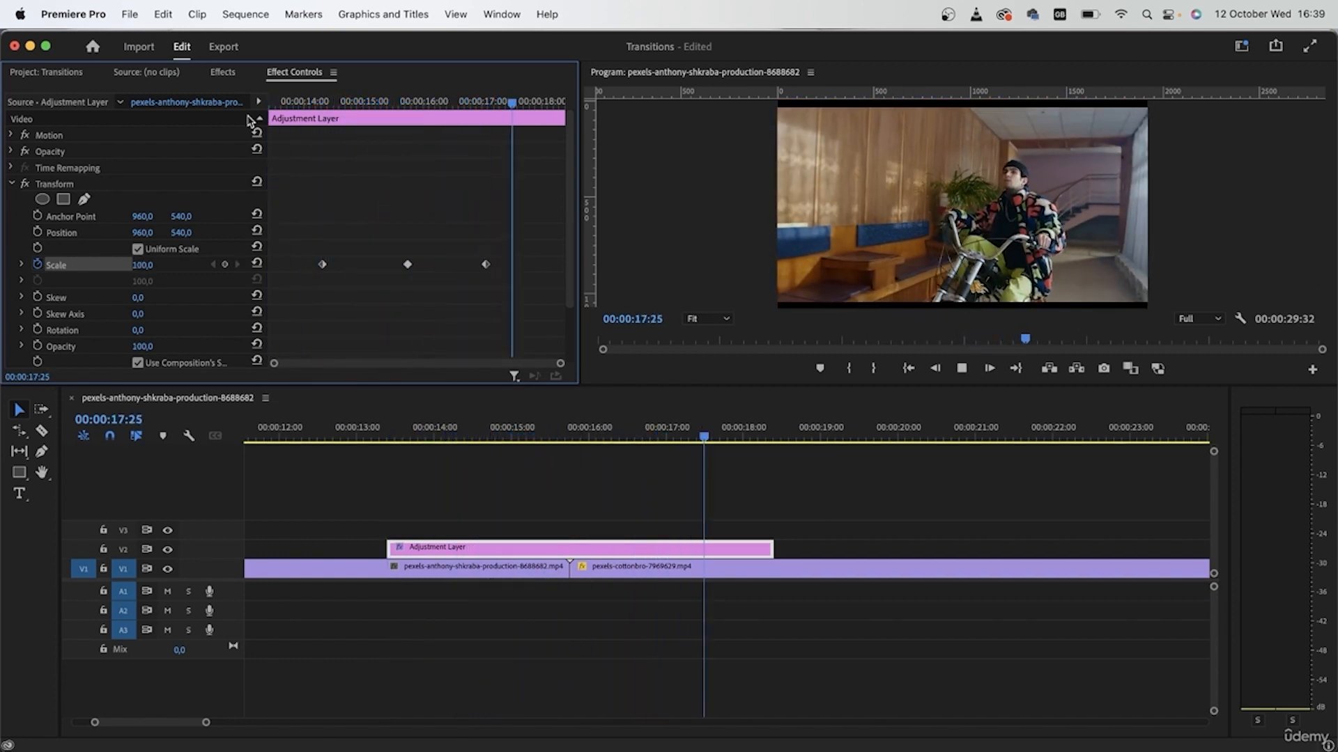
pyautogui.press('space')
pyautogui.moveTo(321, 266); pyautogui.dragTo(360, 268)
pyautogui.moveTo(486, 266); pyautogui.dragTo(450, 268)
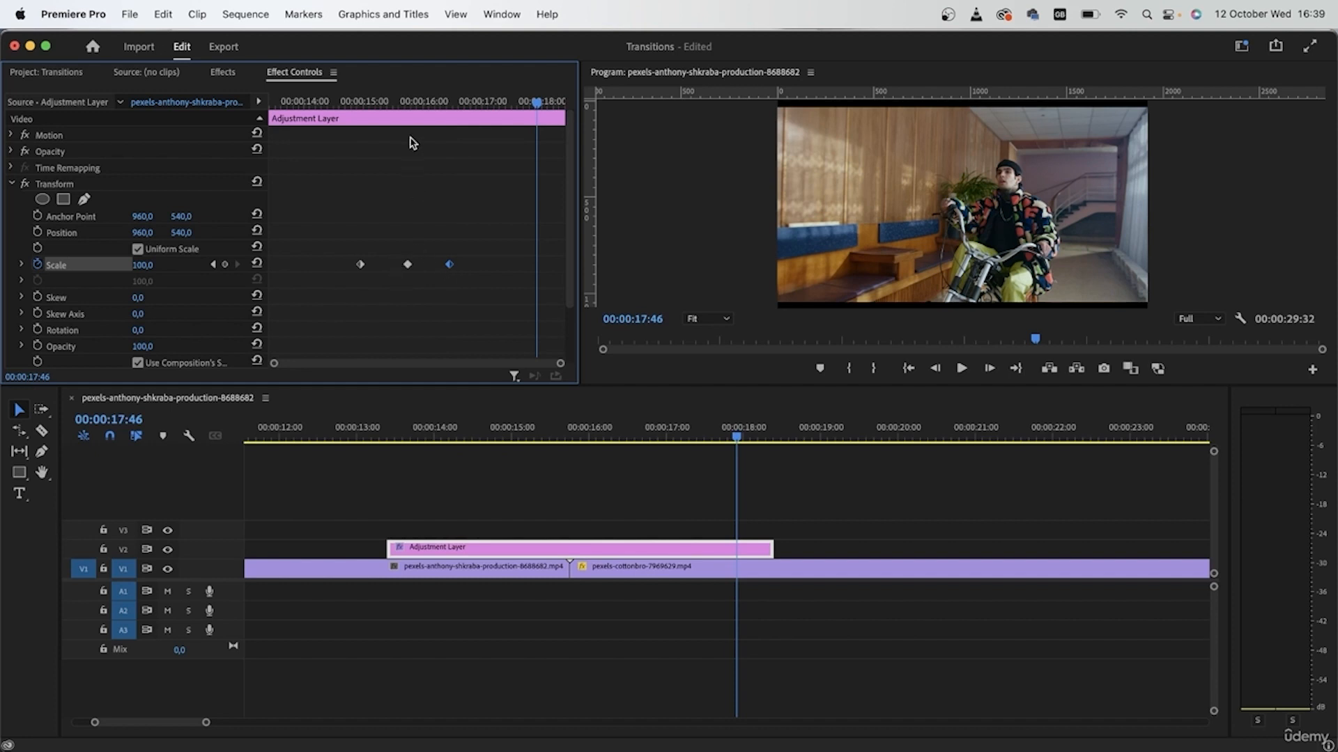
pyautogui.moveTo(403, 105); pyautogui.dragTo(411, 112)
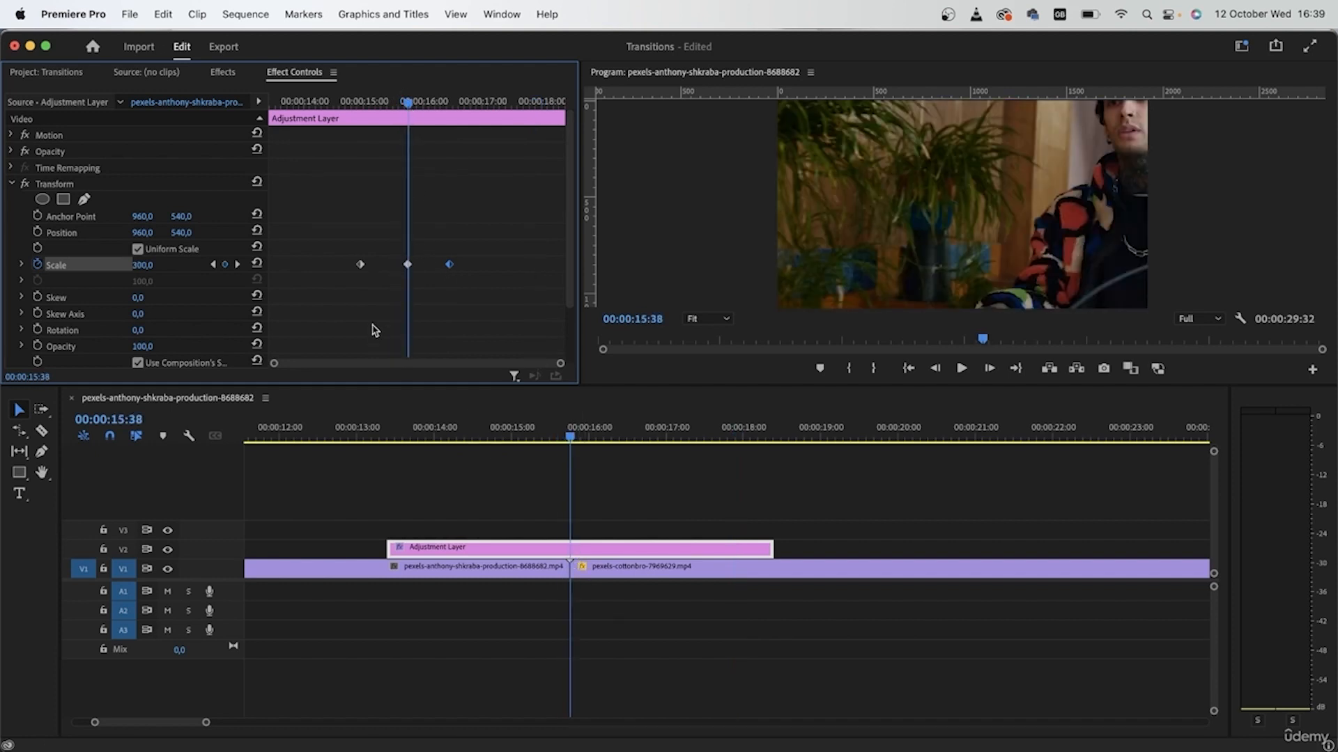
pyautogui.moveTo(364, 273); pyautogui.dragTo(367, 271)
pyautogui.moveTo(450, 264); pyautogui.dragTo(375, 267)
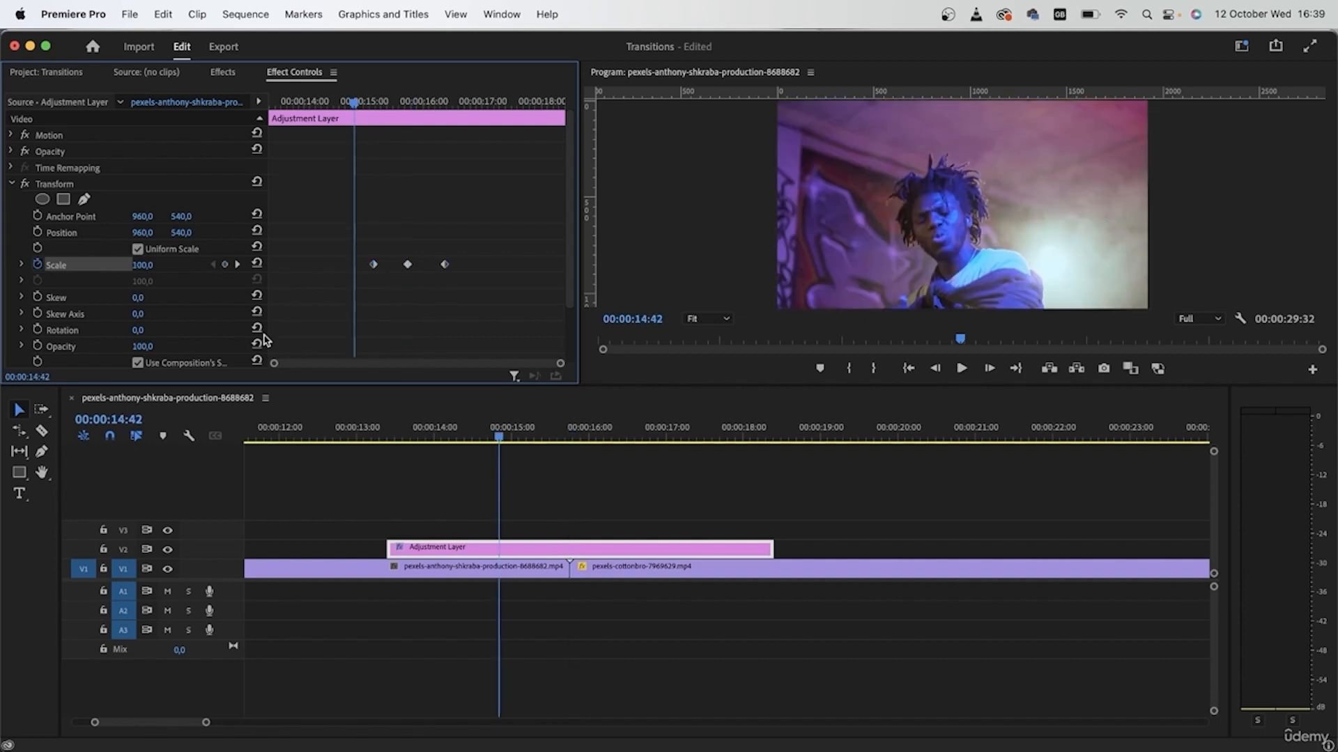
# Tighten the outer Scale keyframes closer to the cut and replay the punch.
pyautogui.press('space')
pyautogui.moveTo(445, 266); pyautogui.dragTo(390, 268)
pyautogui.click(379, 103)
pyautogui.press('space')
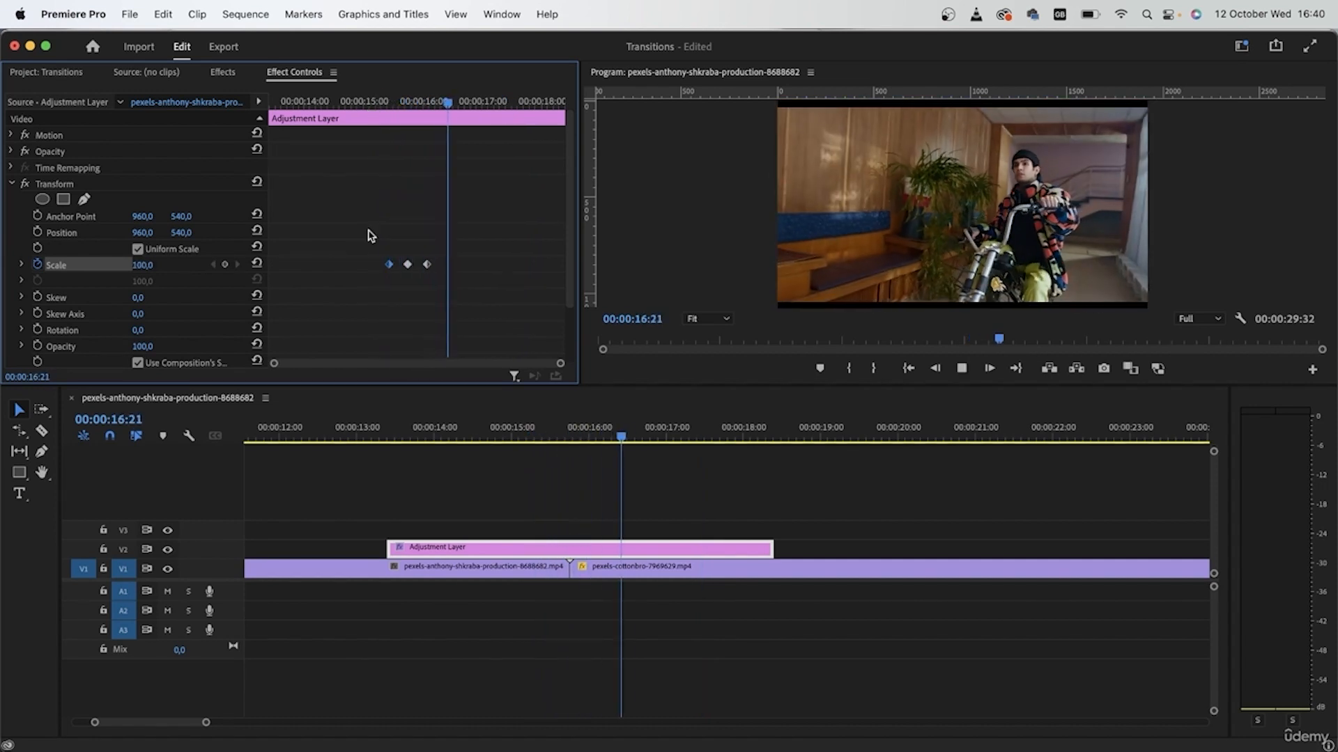
pyautogui.press('space')
pyautogui.moveTo(471, 108); pyautogui.dragTo(409, 134)
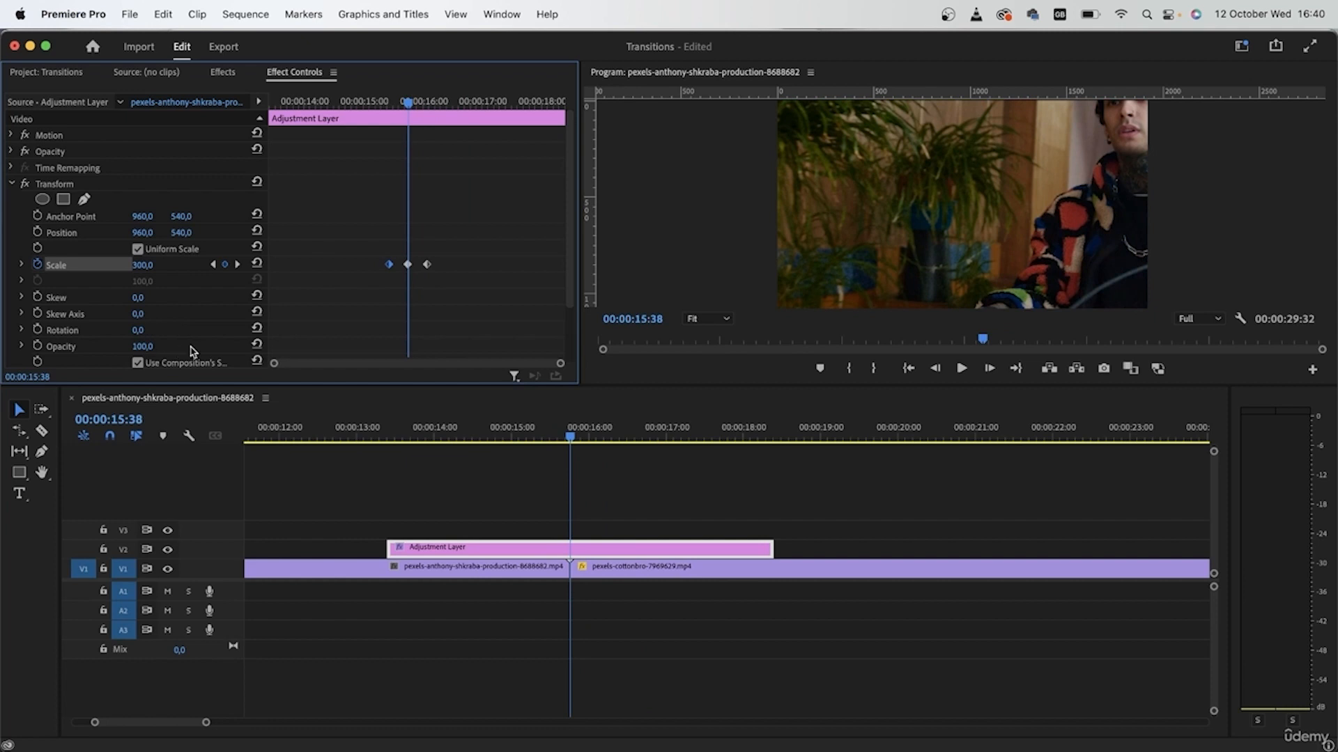
# Turn off Use Composition's Shutter Angle and set the Transform Shutter Angle to 250.
pyautogui.scroll(-3, 301, 337)
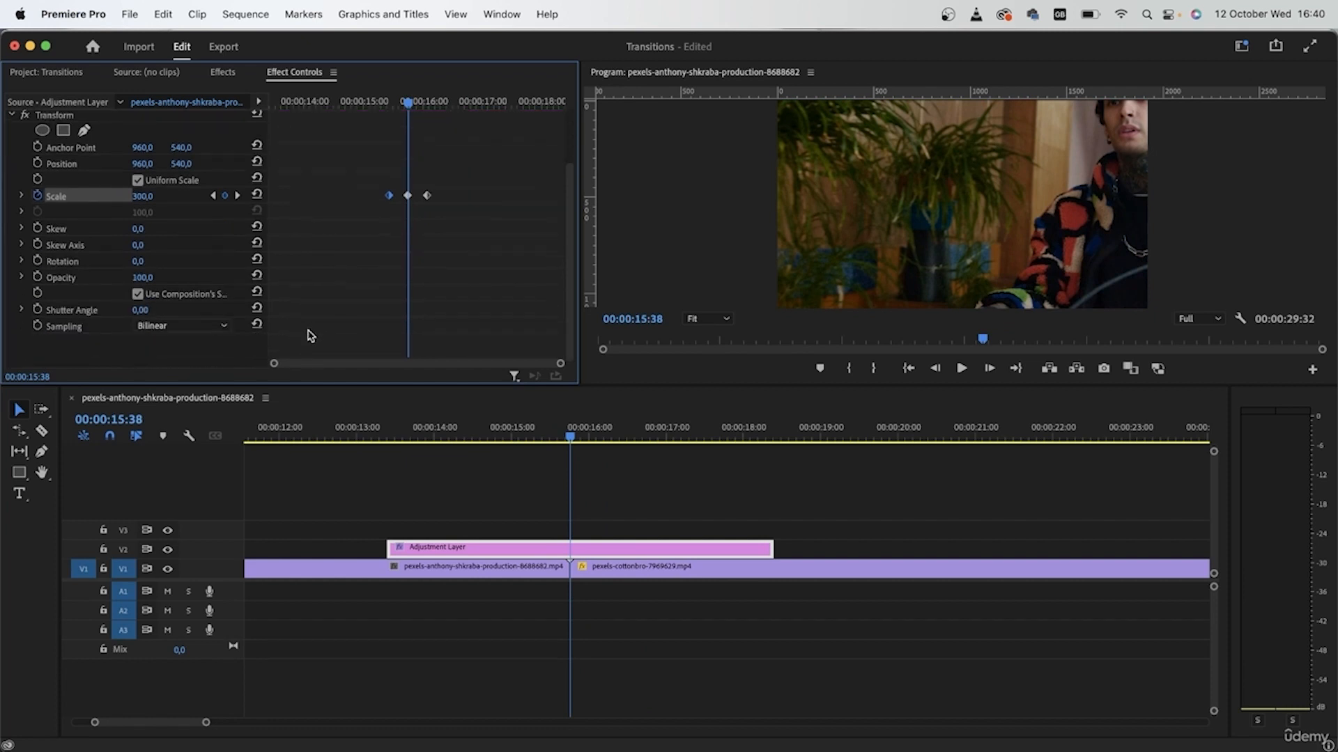
pyautogui.click(137, 294)
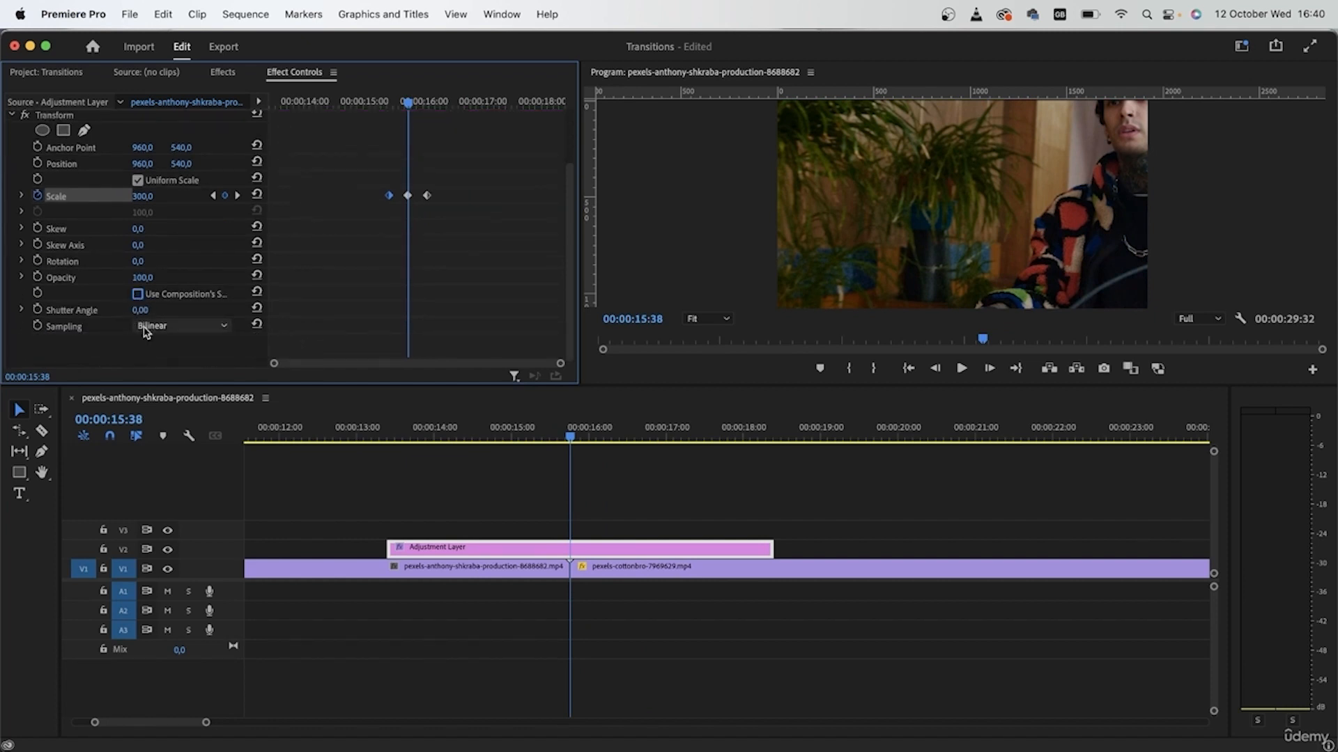
pyautogui.hotkey('shift', 'Left')
pyautogui.hotkey('shift', 'Left')
pyautogui.moveTo(142, 310); pyautogui.dragTo(275, 310)
pyautogui.click(147, 310)
pyautogui.write('250')
pyautogui.press('Return')
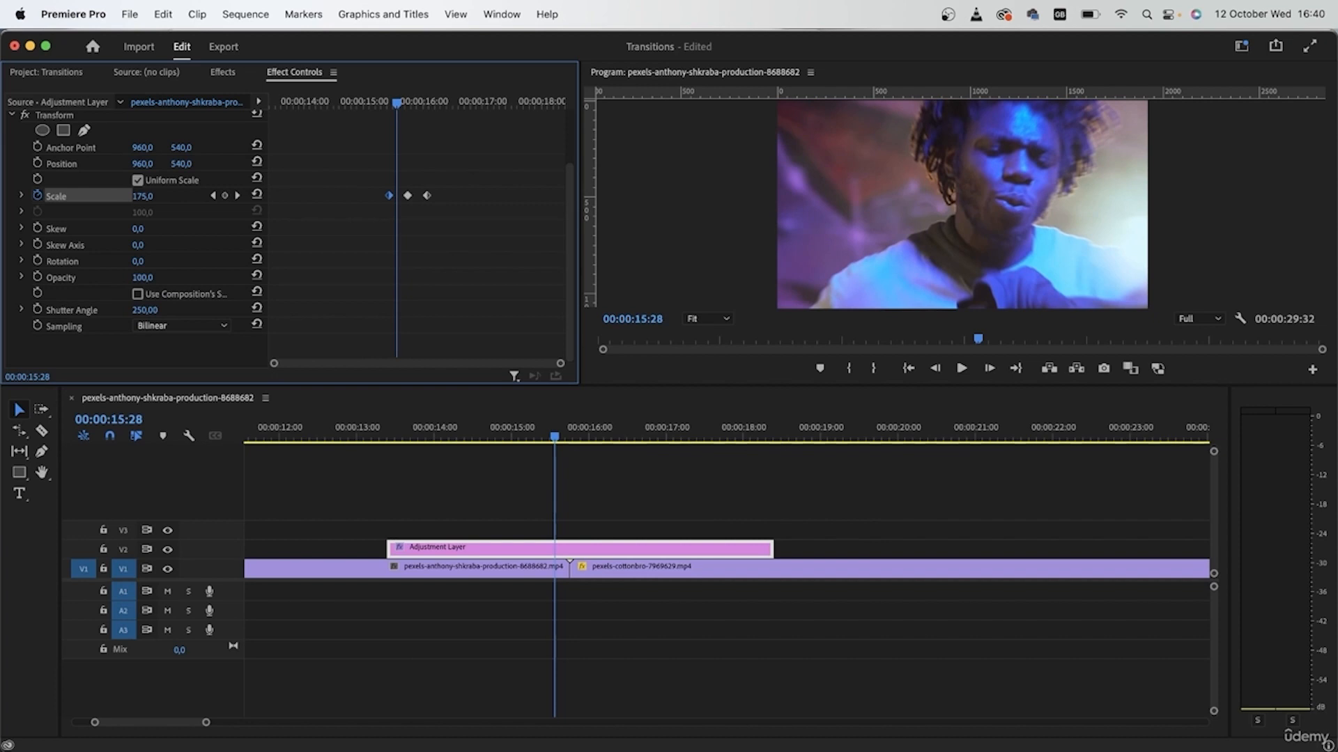
# Review the blurred punch from 14:31 and select both V1 clips.
pyautogui.click(342, 101)
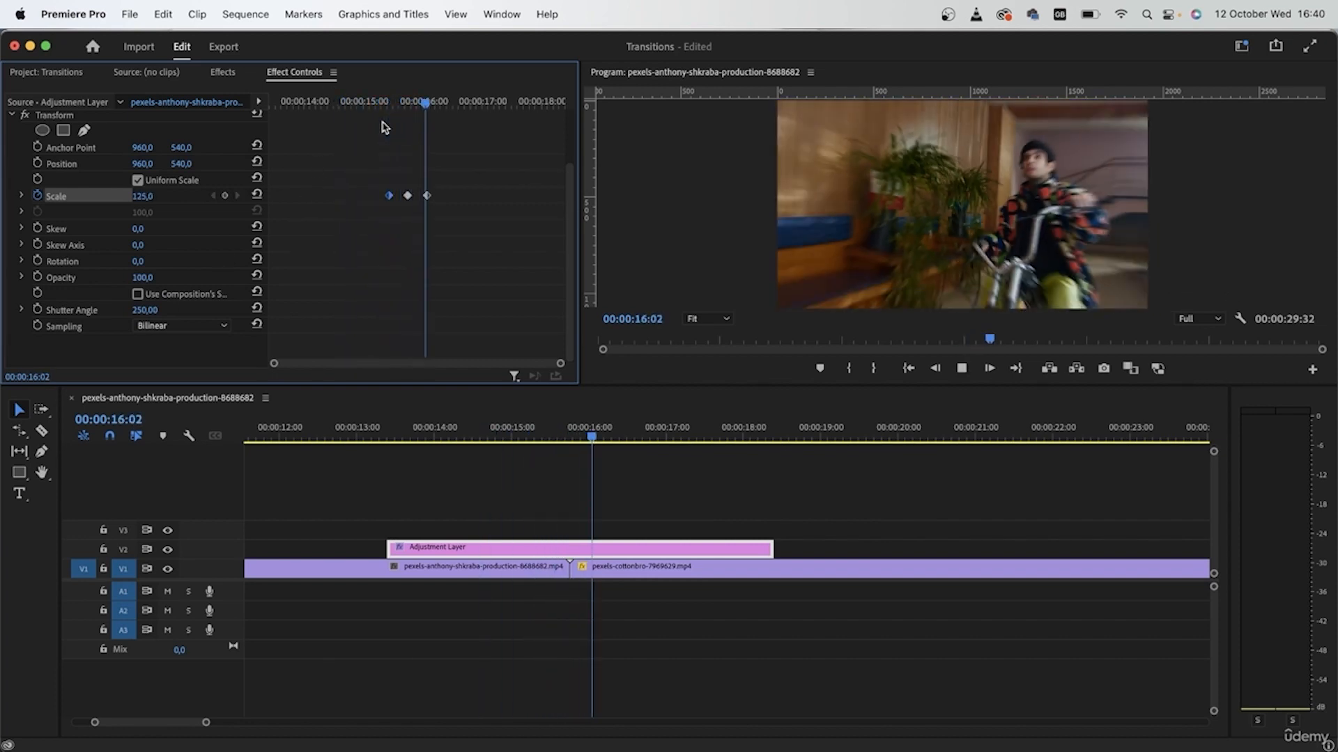
pyautogui.press('space')
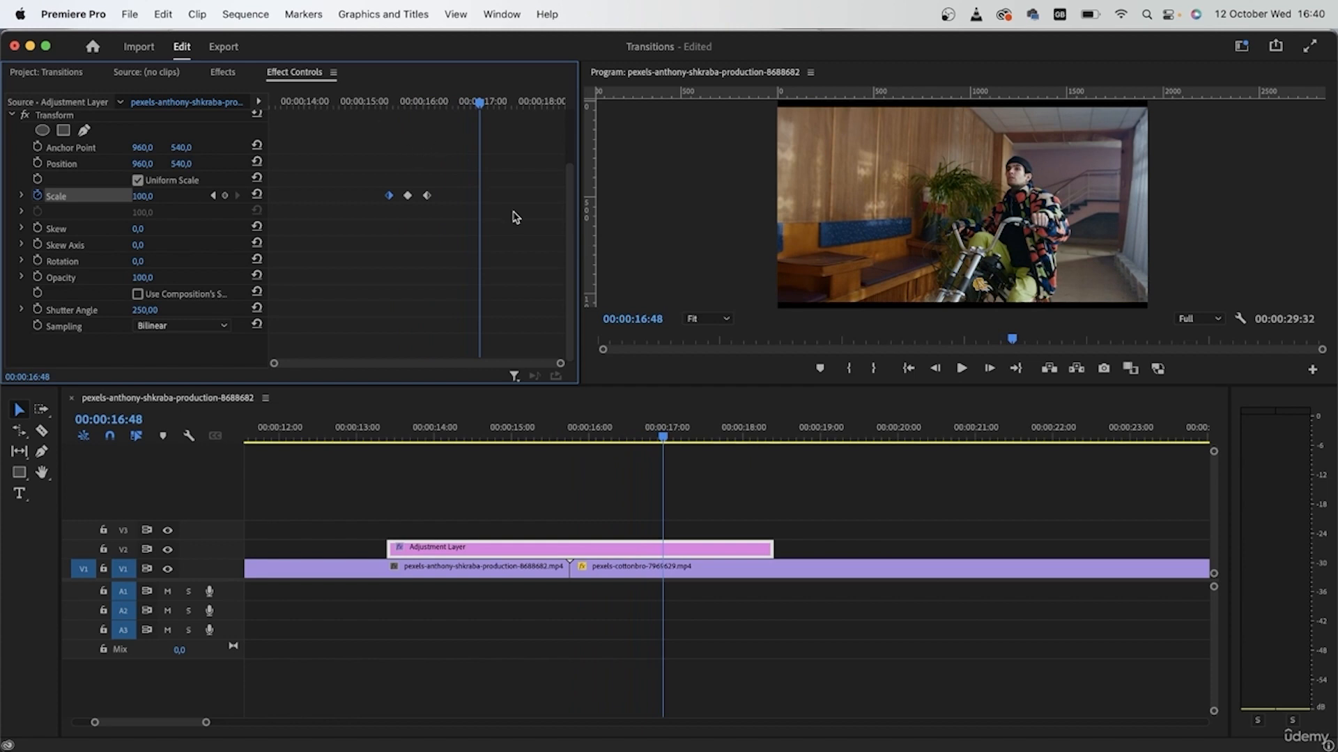
pyautogui.moveTo(547, 655); pyautogui.dragTo(576, 541)
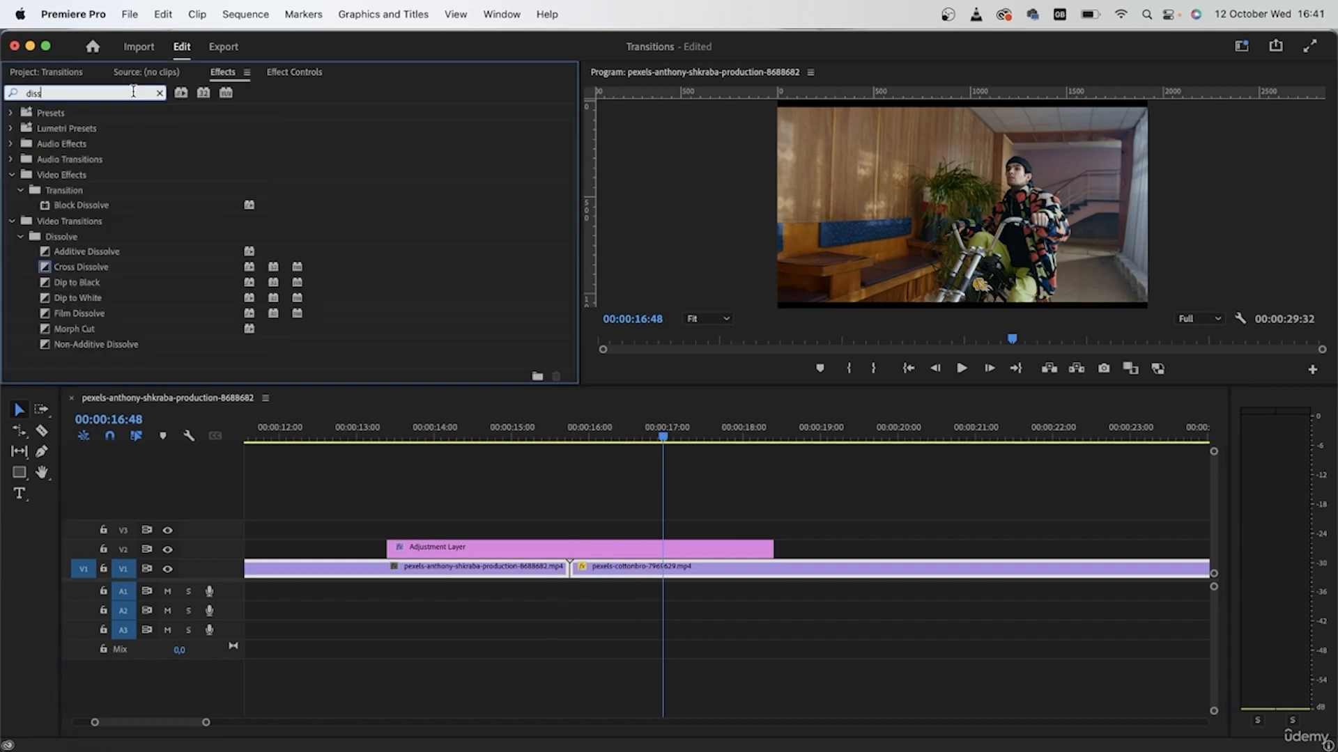
pyautogui.moveTo(86, 266); pyautogui.dragTo(570, 569)
pyautogui.click(421, 436)
pyautogui.press('space')
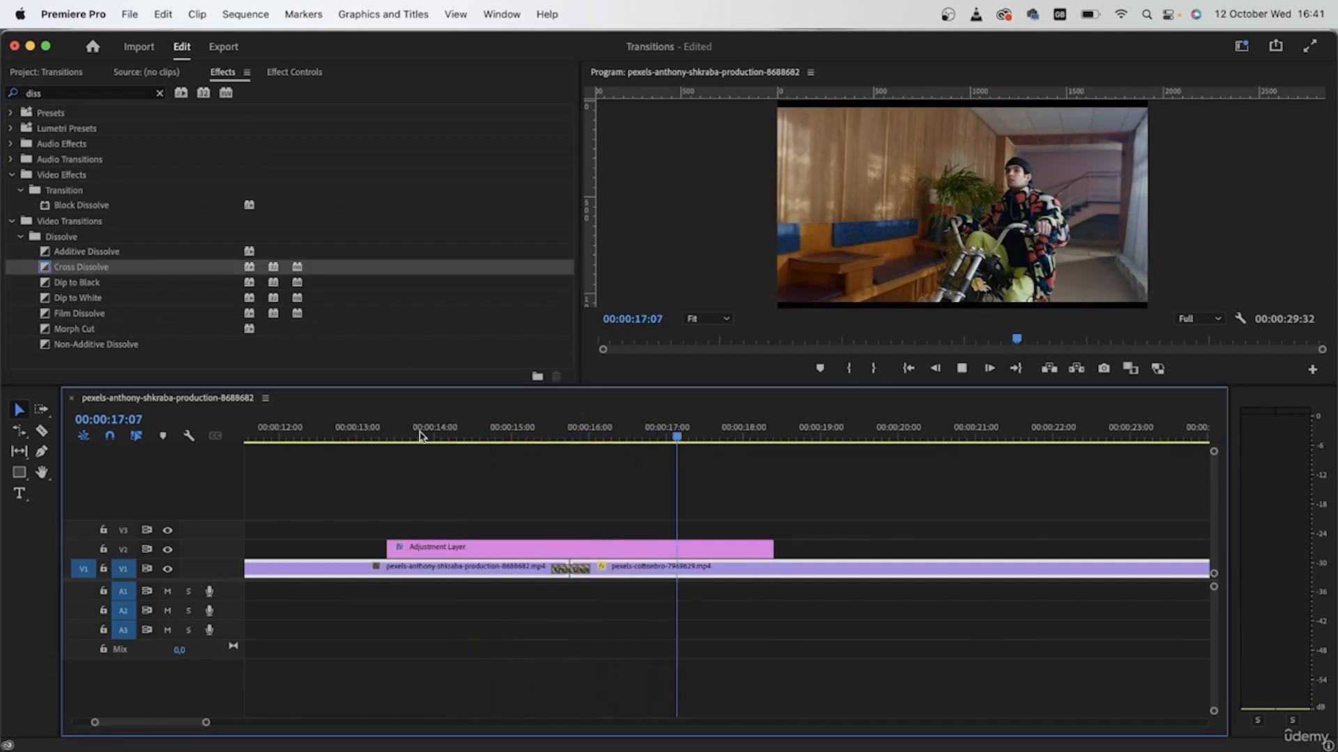
pyautogui.press('space')
pyautogui.moveTo(421, 436); pyautogui.dragTo(656, 471)
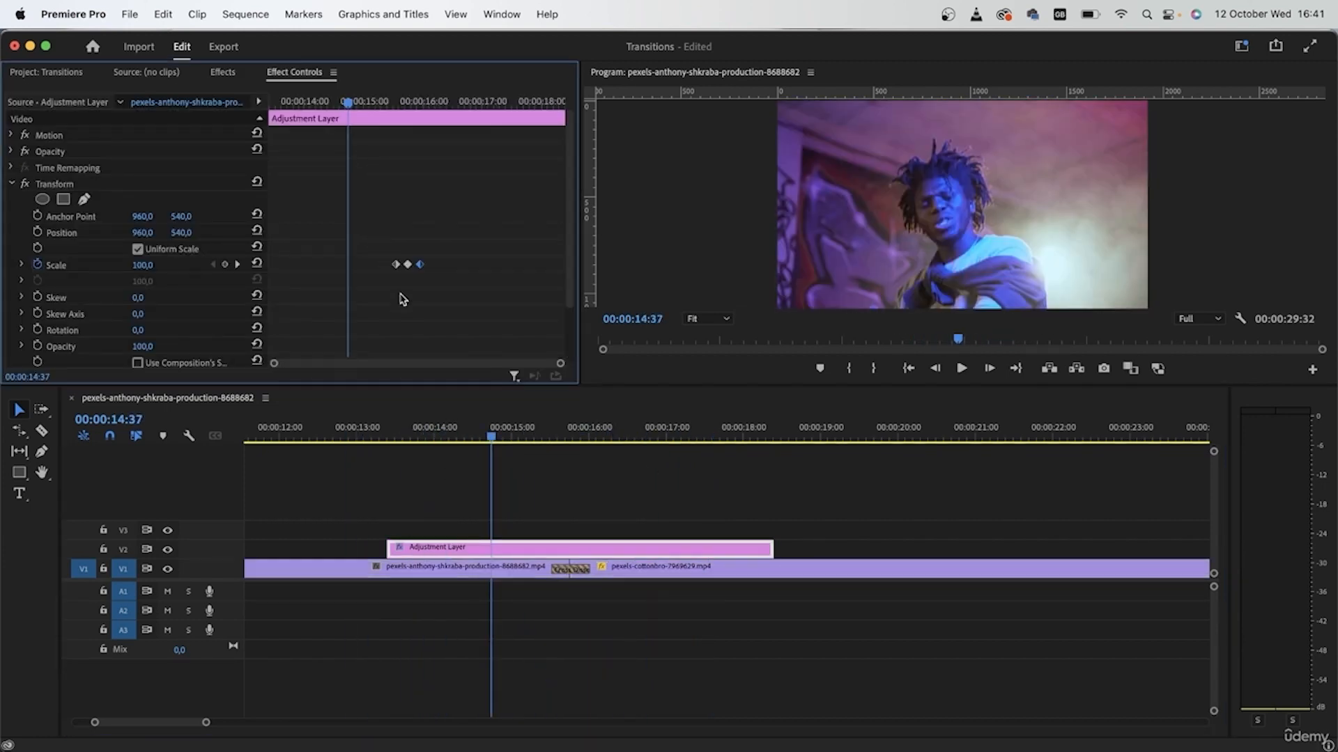
pyautogui.press('space')
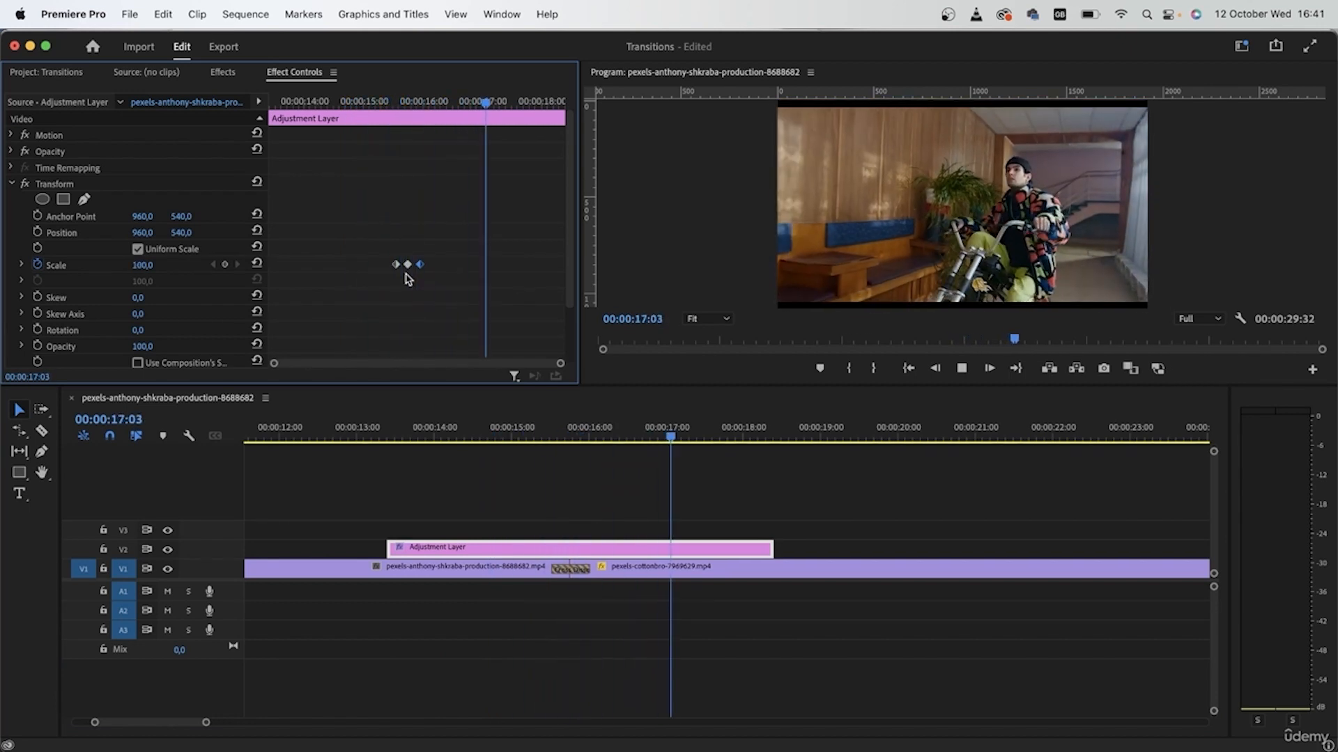
pyautogui.press('space')
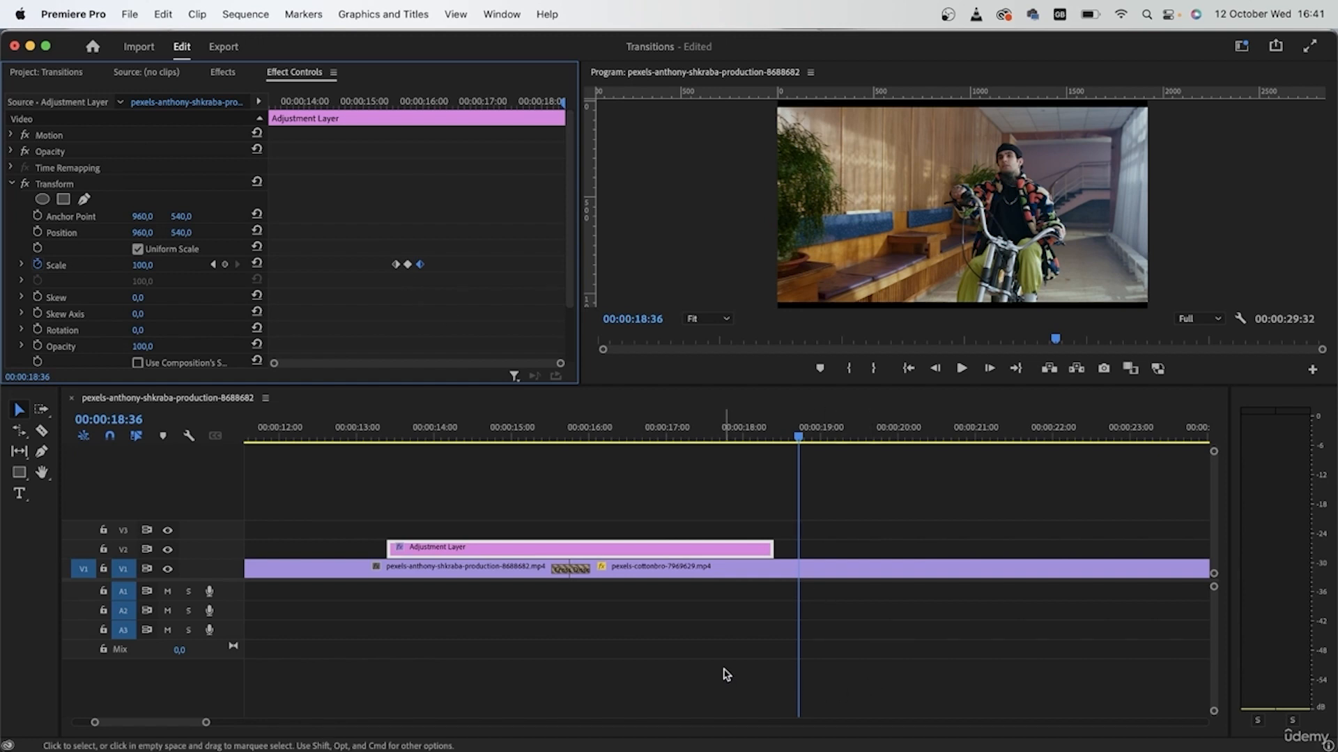
# Delete the transition between the V1 clips and the adjustment layer.
pyautogui.click(691, 664)
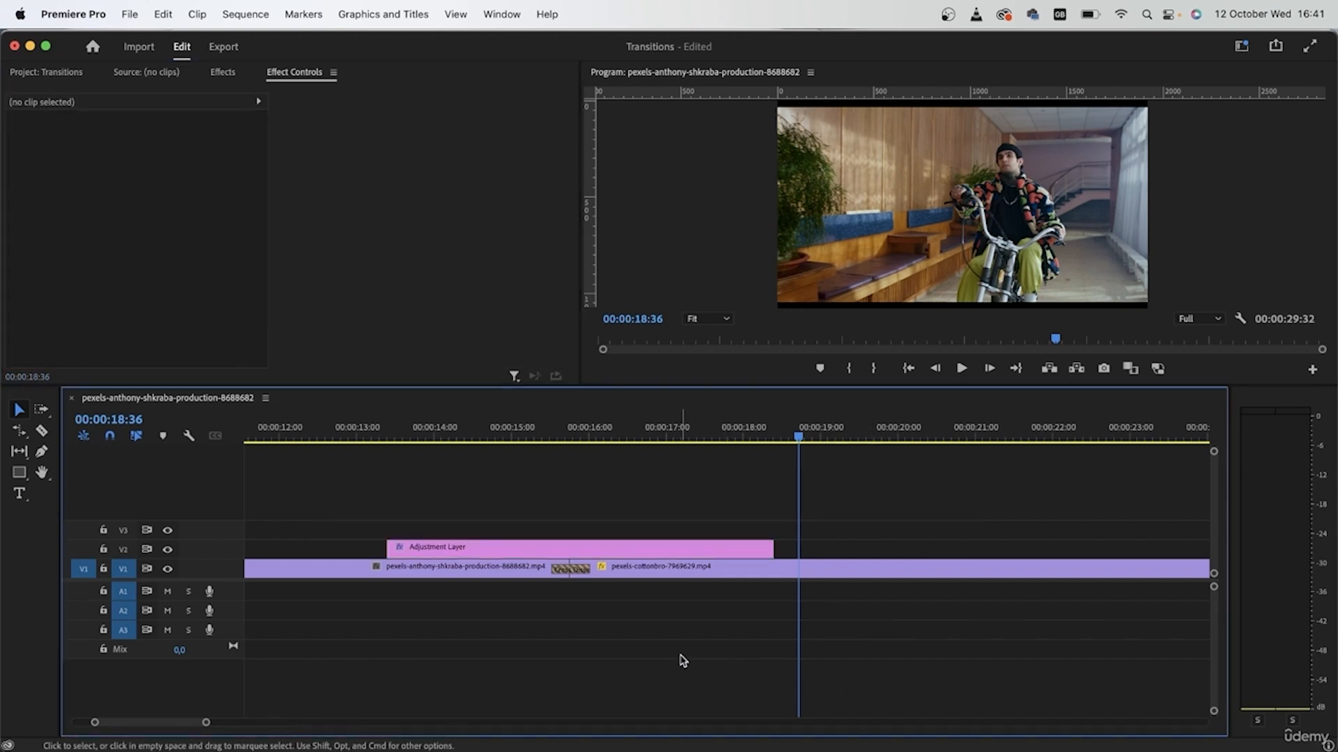
pyautogui.click(566, 568)
pyautogui.press('Delete')
pyautogui.click(574, 550)
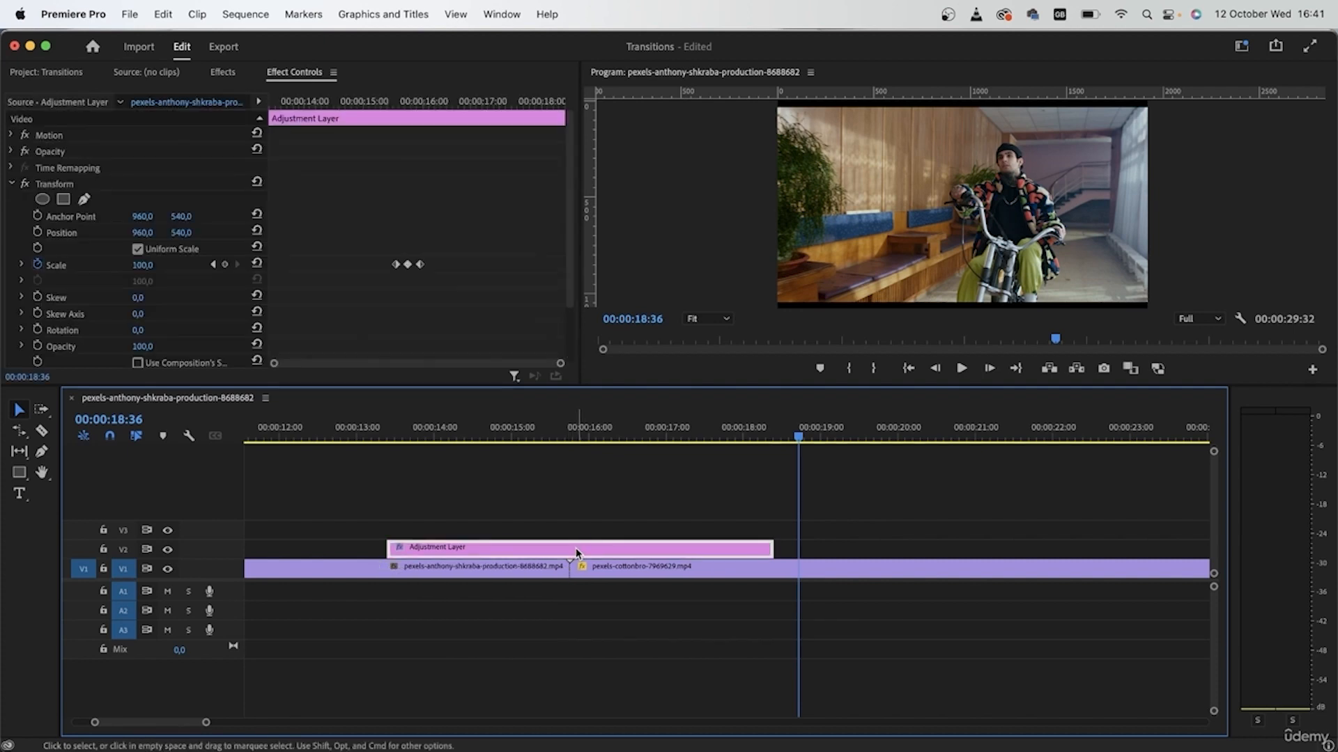
pyautogui.press('Delete')
# Split the first V1 clip at 00:00:05:00 with the Razor tool.
pyautogui.press('\\')
pyautogui.moveTo(311, 438); pyautogui.dragTo(300, 474)
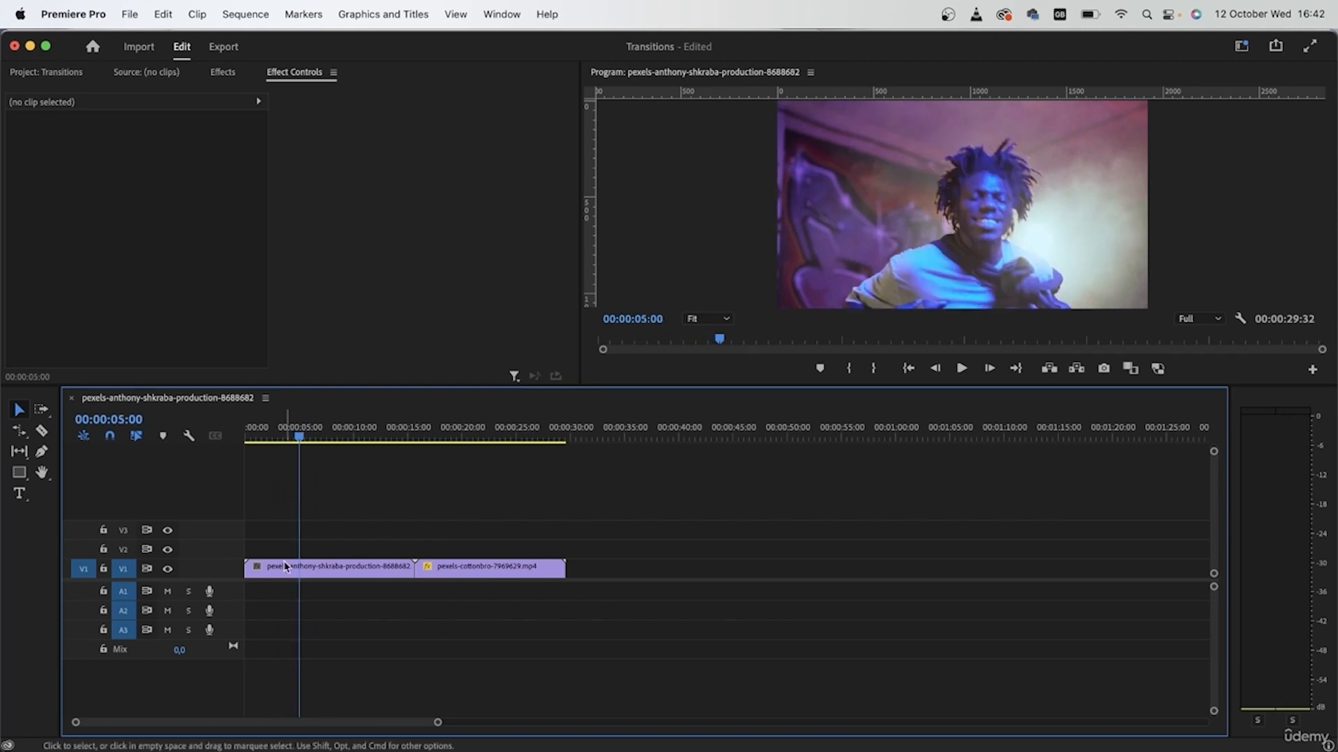
pyautogui.press('=')
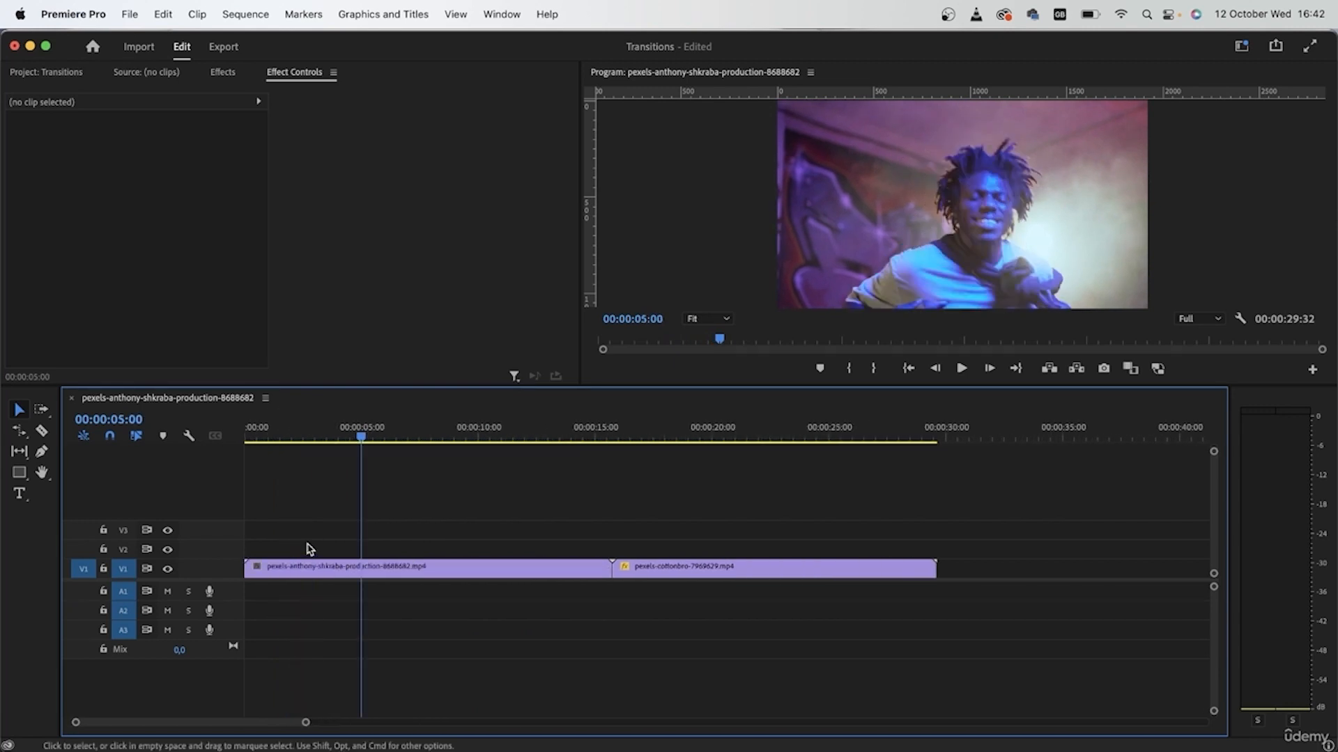
pyautogui.click(372, 572)
pyautogui.press('c')
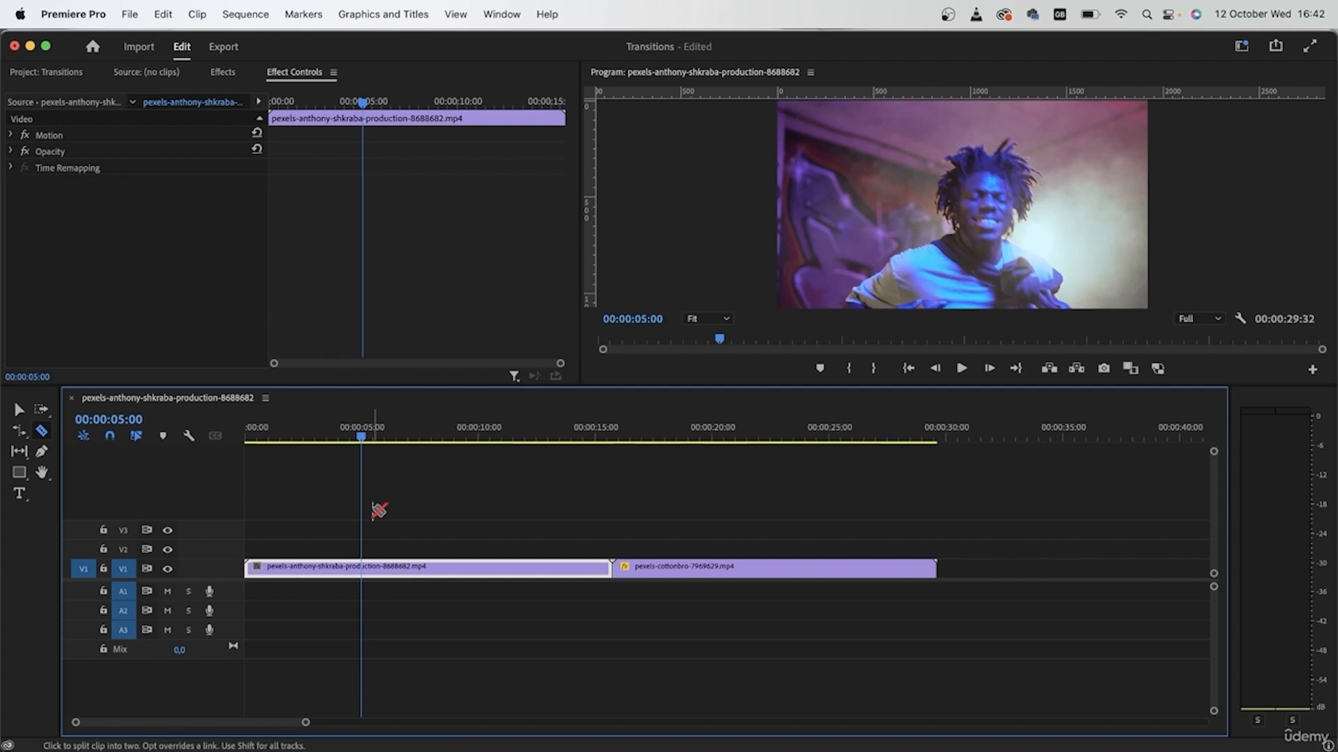
pyautogui.press('super+k')
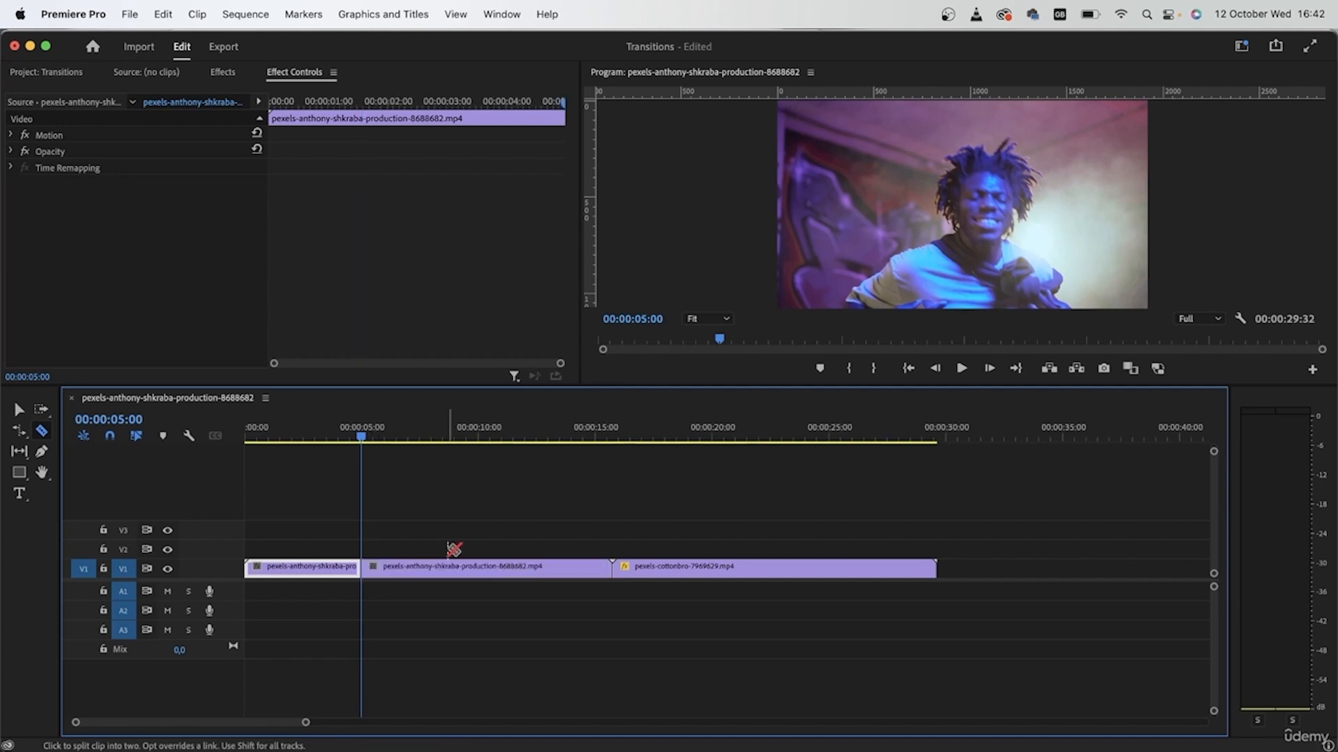
pyautogui.press('v')
# Label the cottonbro clip blue and copy the middle clip up onto V2.
pyautogui.click(442, 567)
pyautogui.rightClick(441, 568)
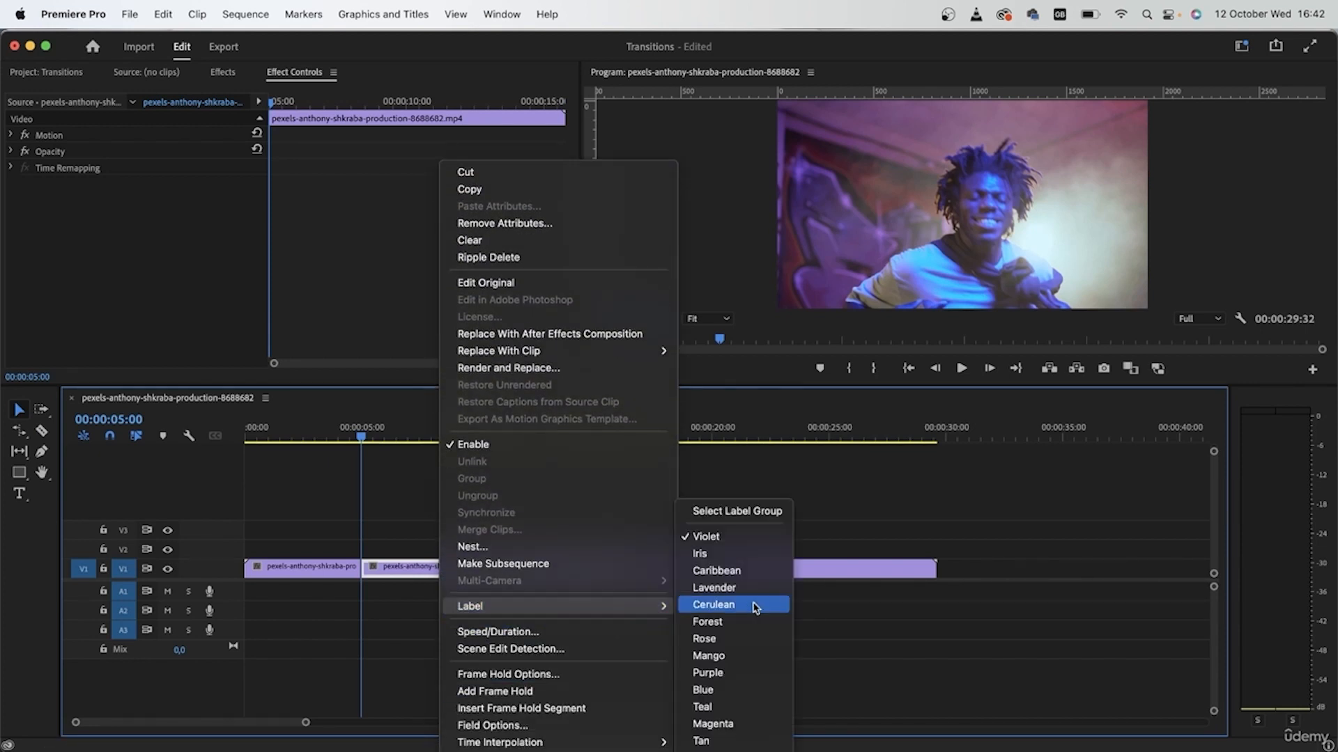
pyautogui.rightClick(726, 568)
pyautogui.moveTo(821, 645)
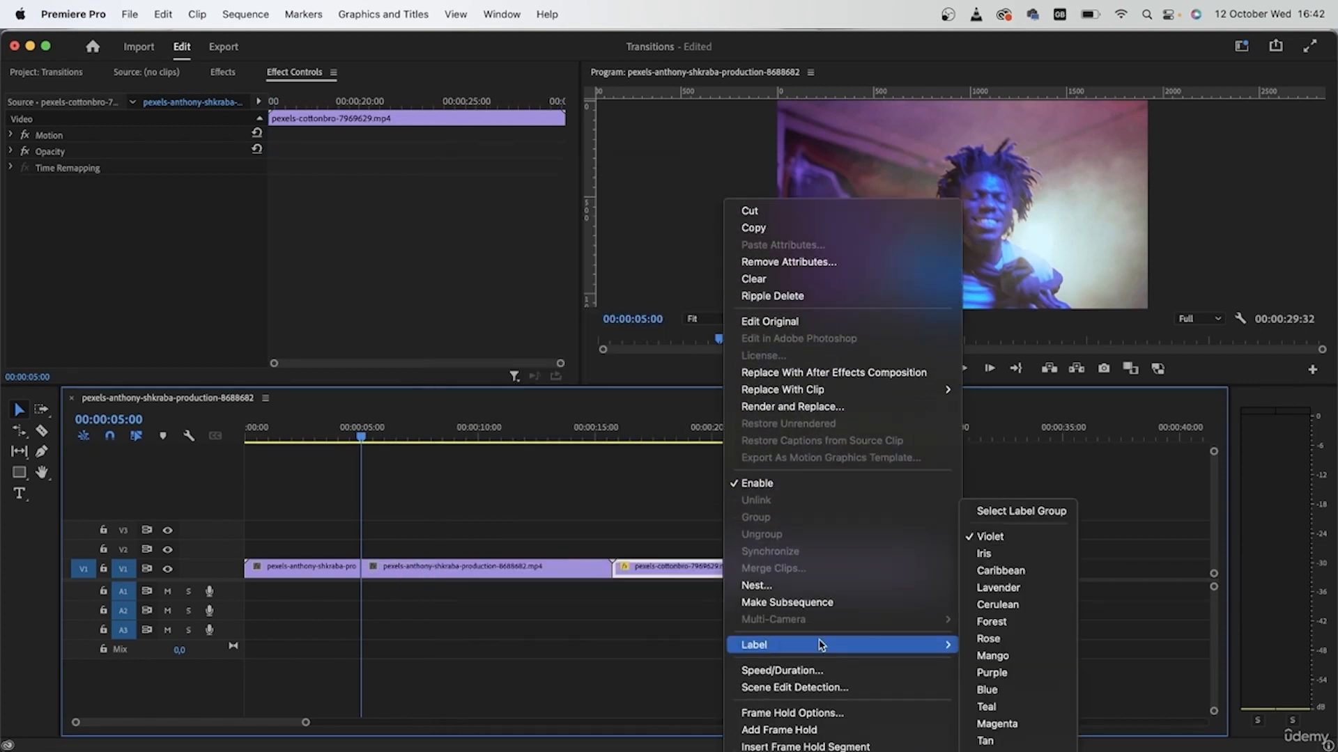
pyautogui.click(985, 691)
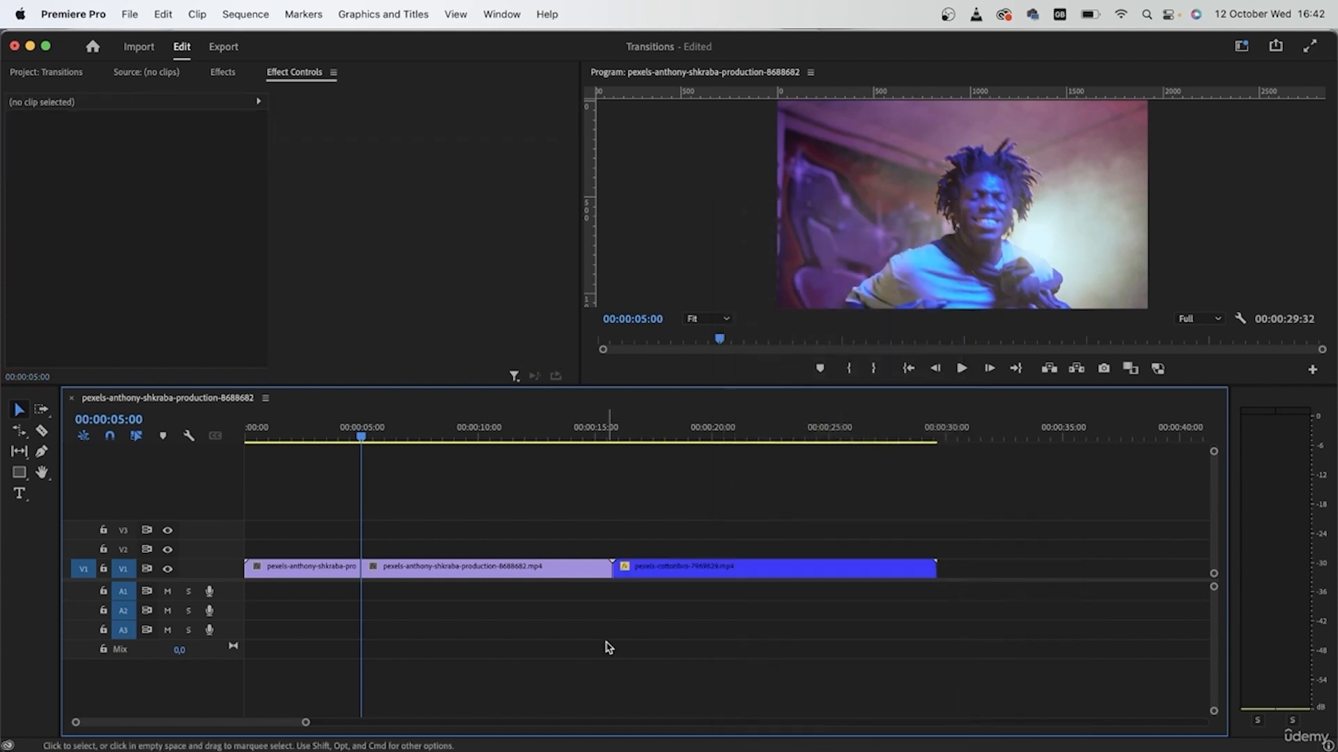
pyautogui.click(409, 565)
pyautogui.moveTo(449, 566); pyautogui.dragTo(450, 549)
# Select the copied V2 clip and expand its Opacity settings.
pyautogui.click(506, 627)
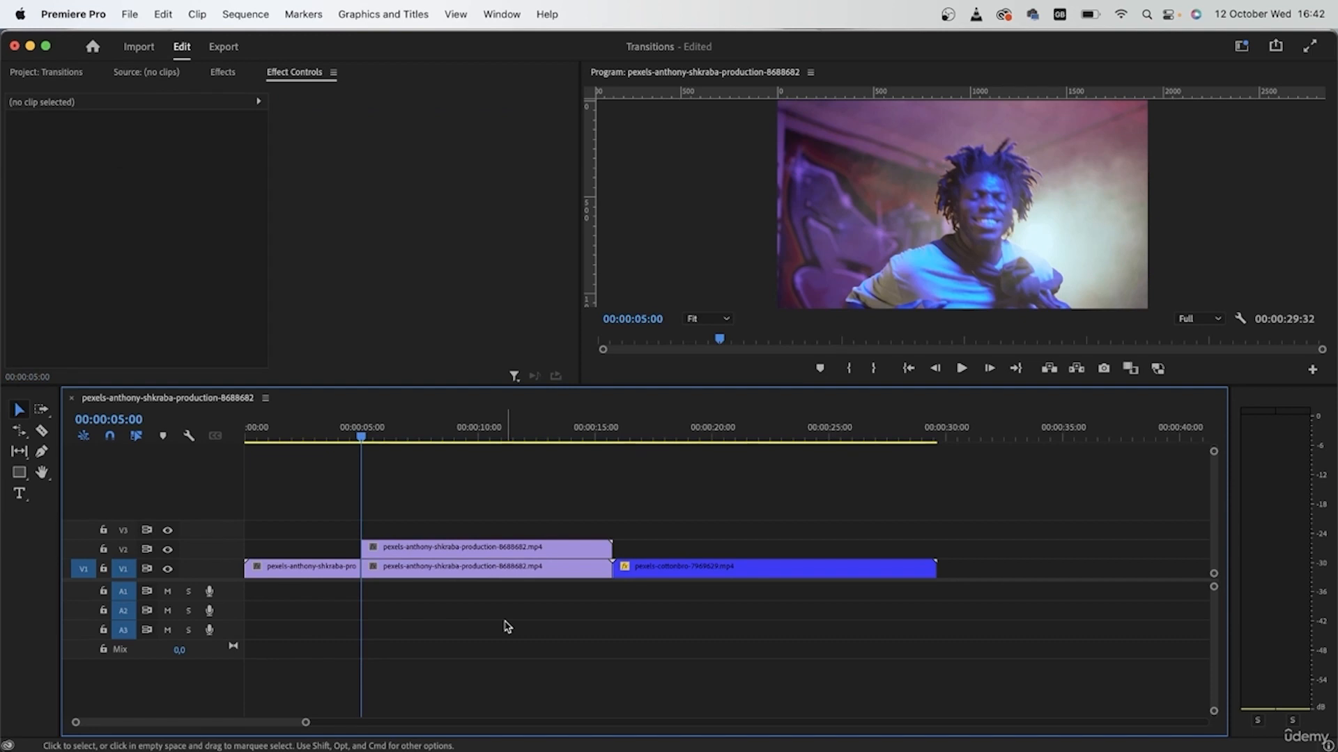
pyautogui.click(411, 551)
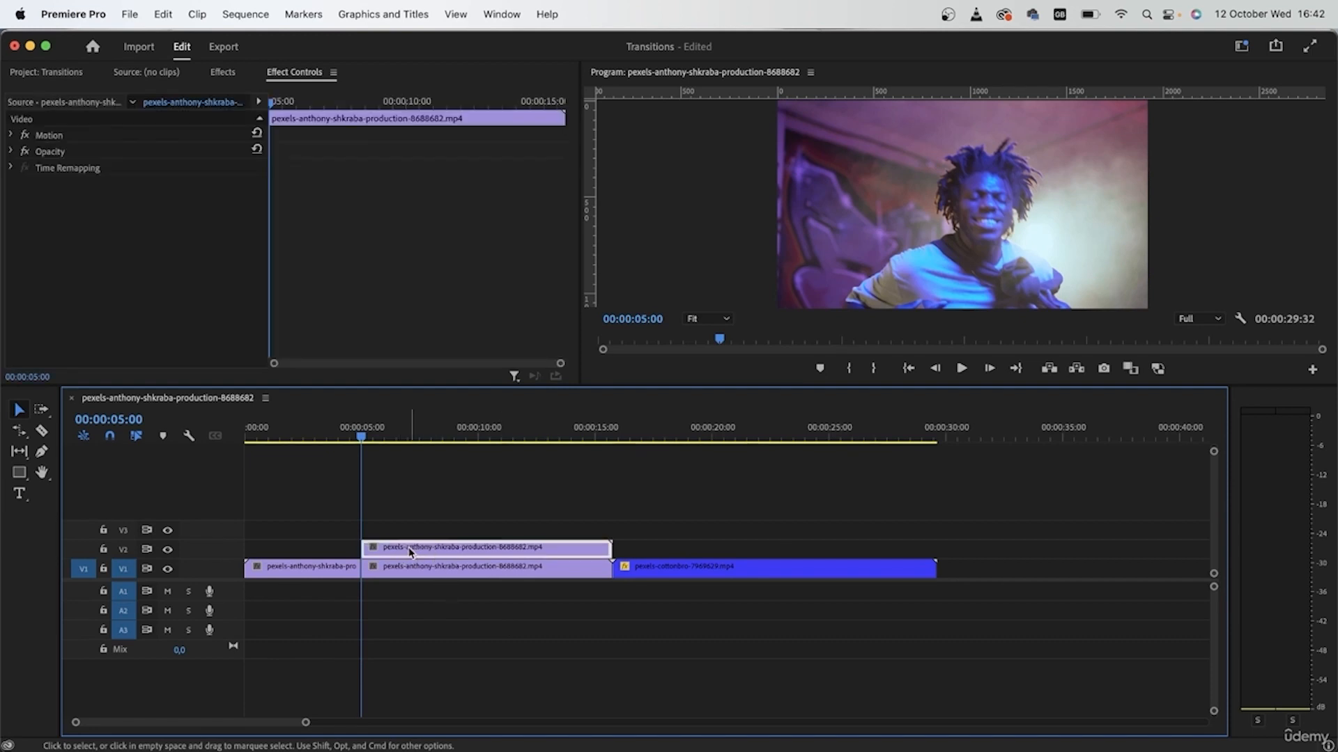
pyautogui.click(10, 152)
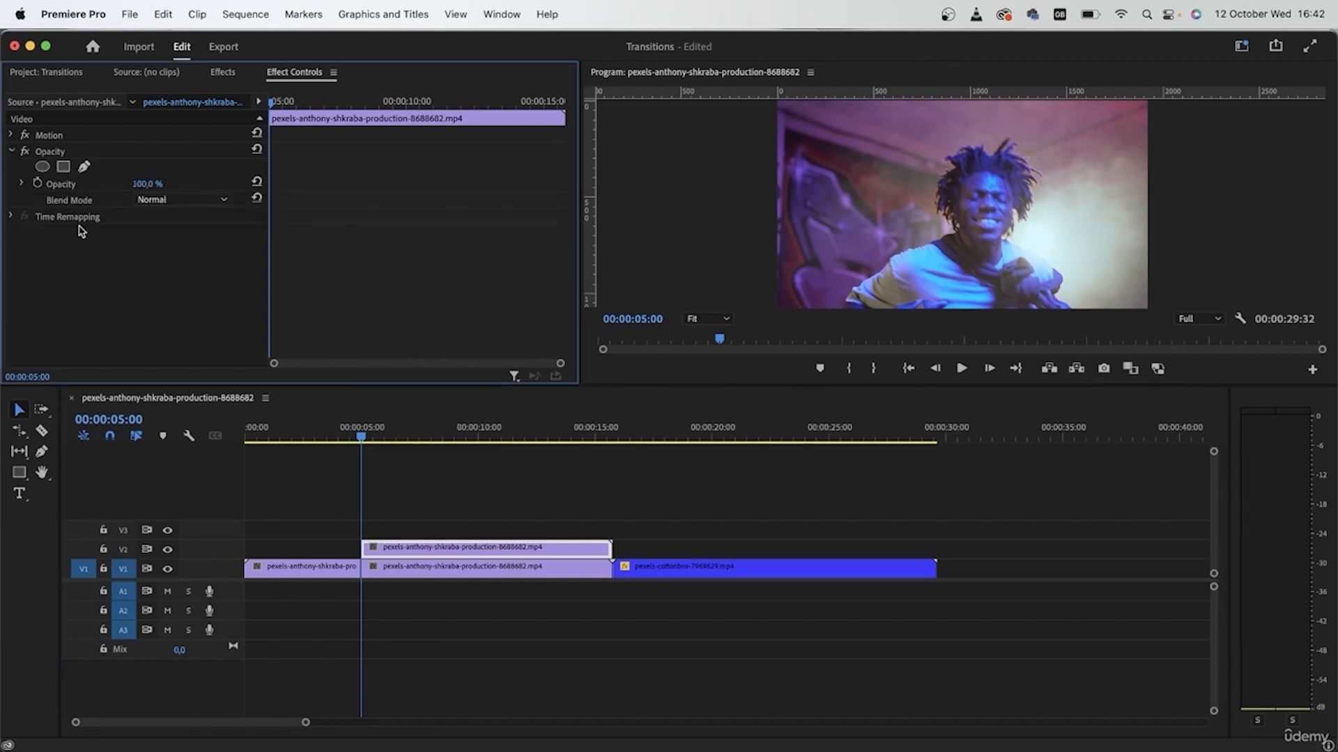
# Add a vertical guide at the frame's centre, 960, and confirm Sequence Settings.
pyautogui.moveTo(590, 245); pyautogui.dragTo(962, 244)
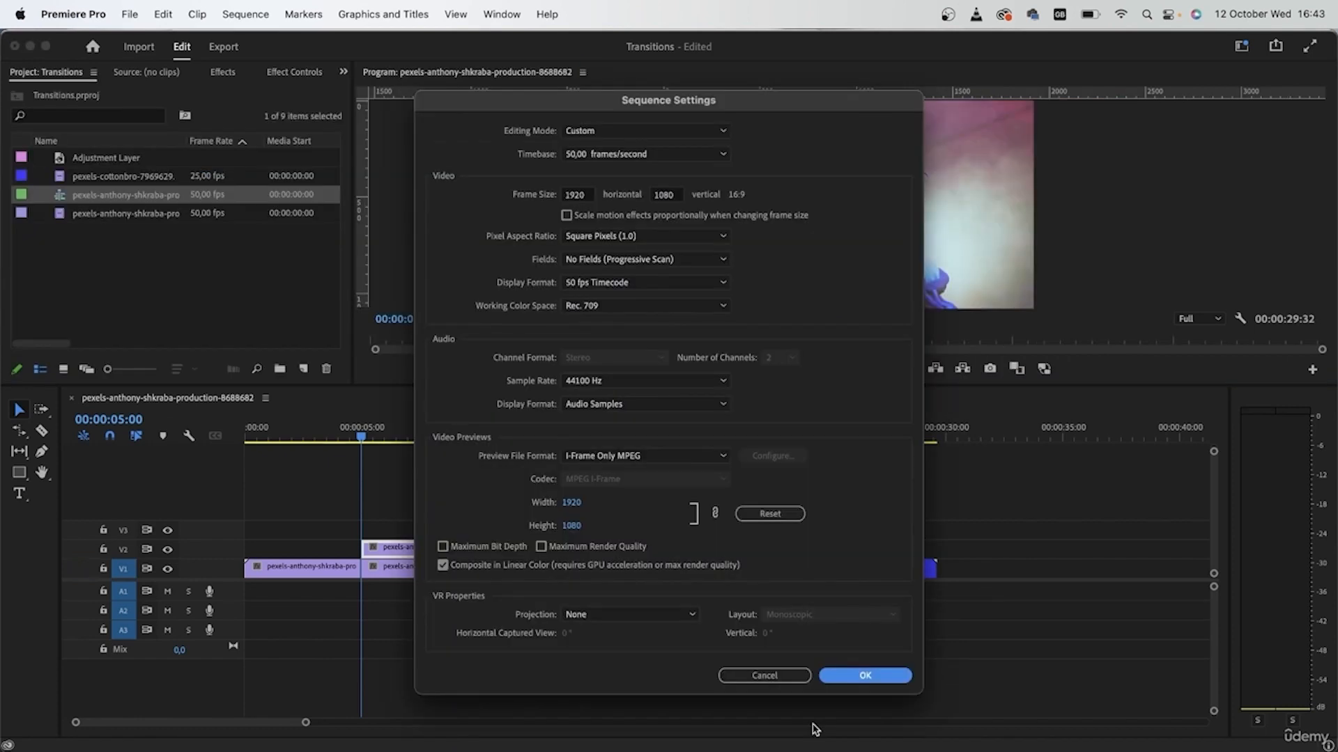
pyautogui.click(843, 680)
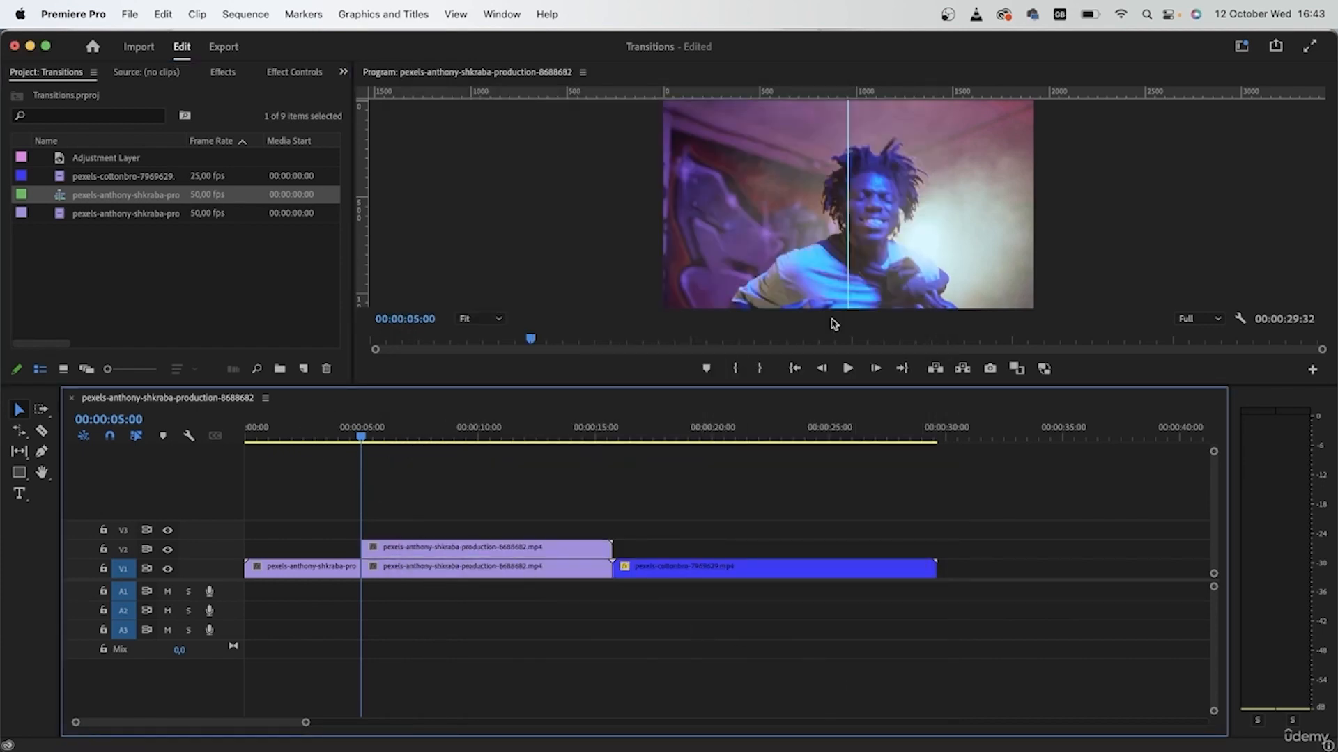
pyautogui.click(441, 550)
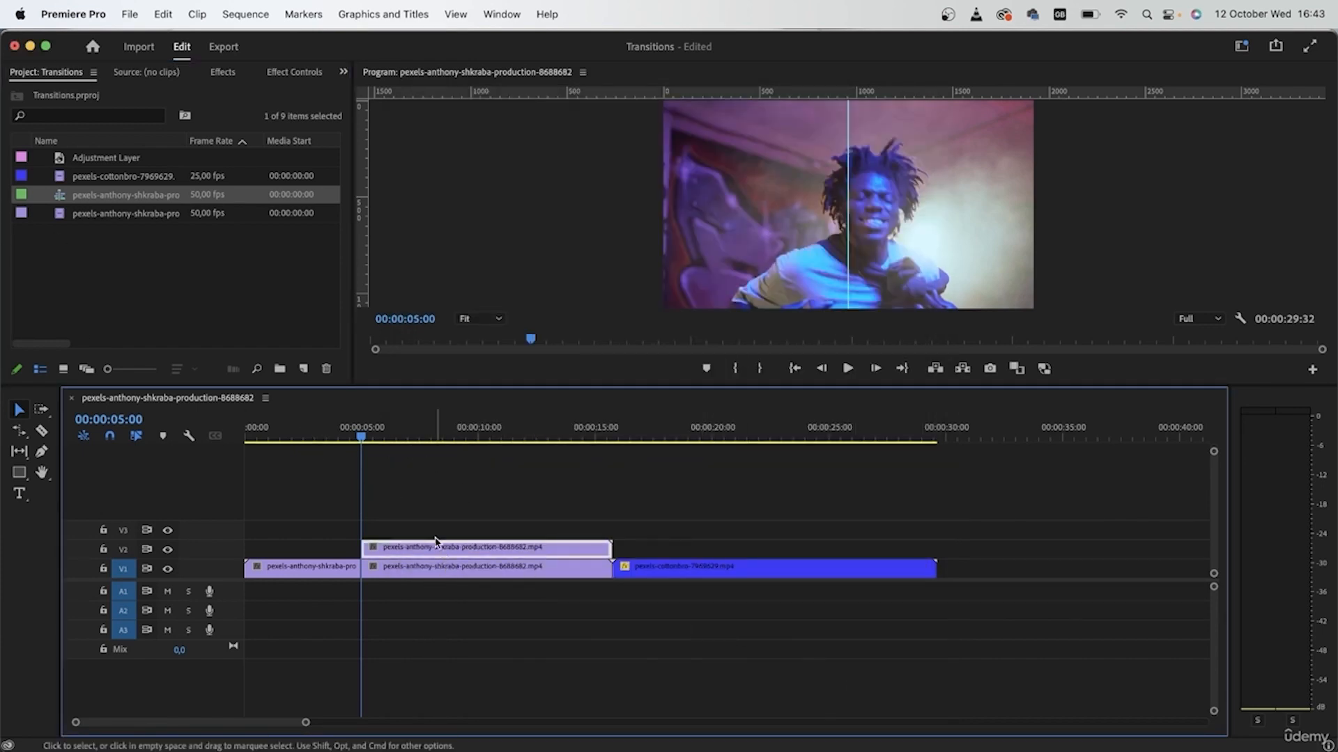
# Add a rectangle opacity mask to the V2 clip and stretch it over the left half.
pyautogui.click(275, 72)
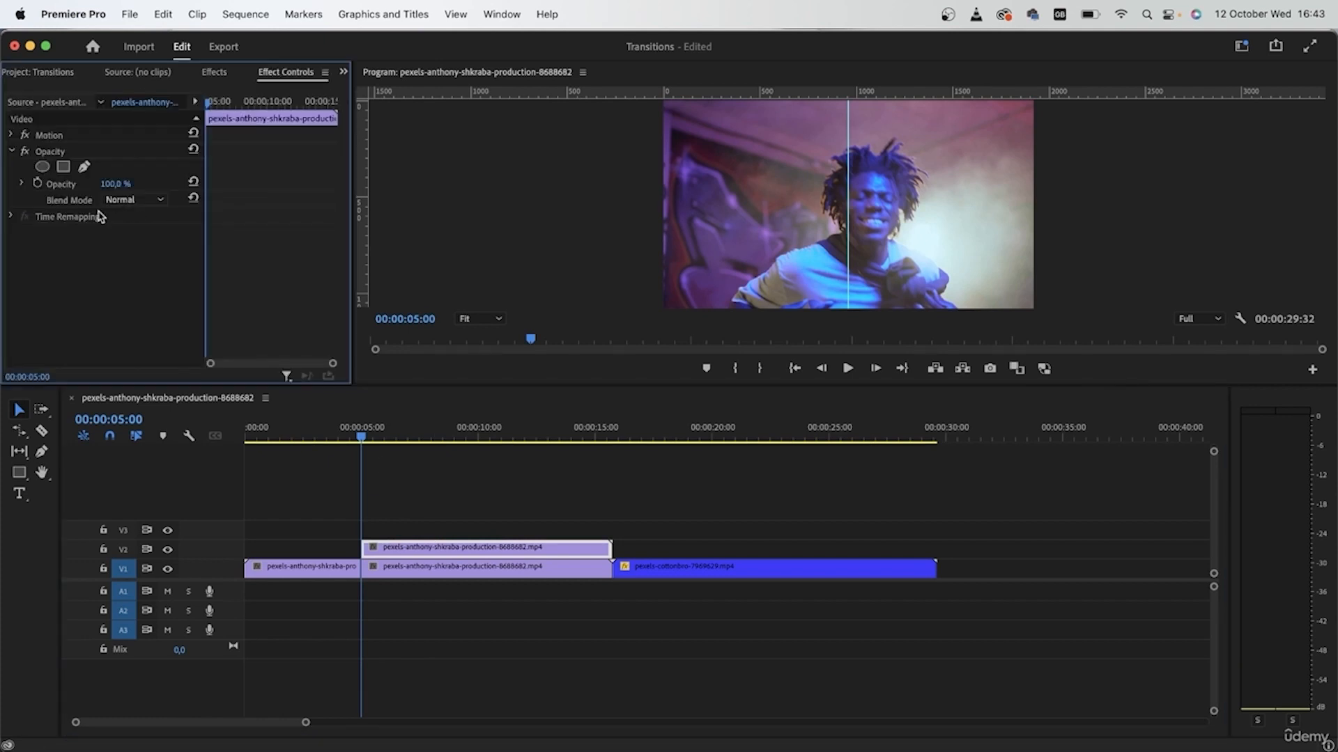
pyautogui.click(63, 166)
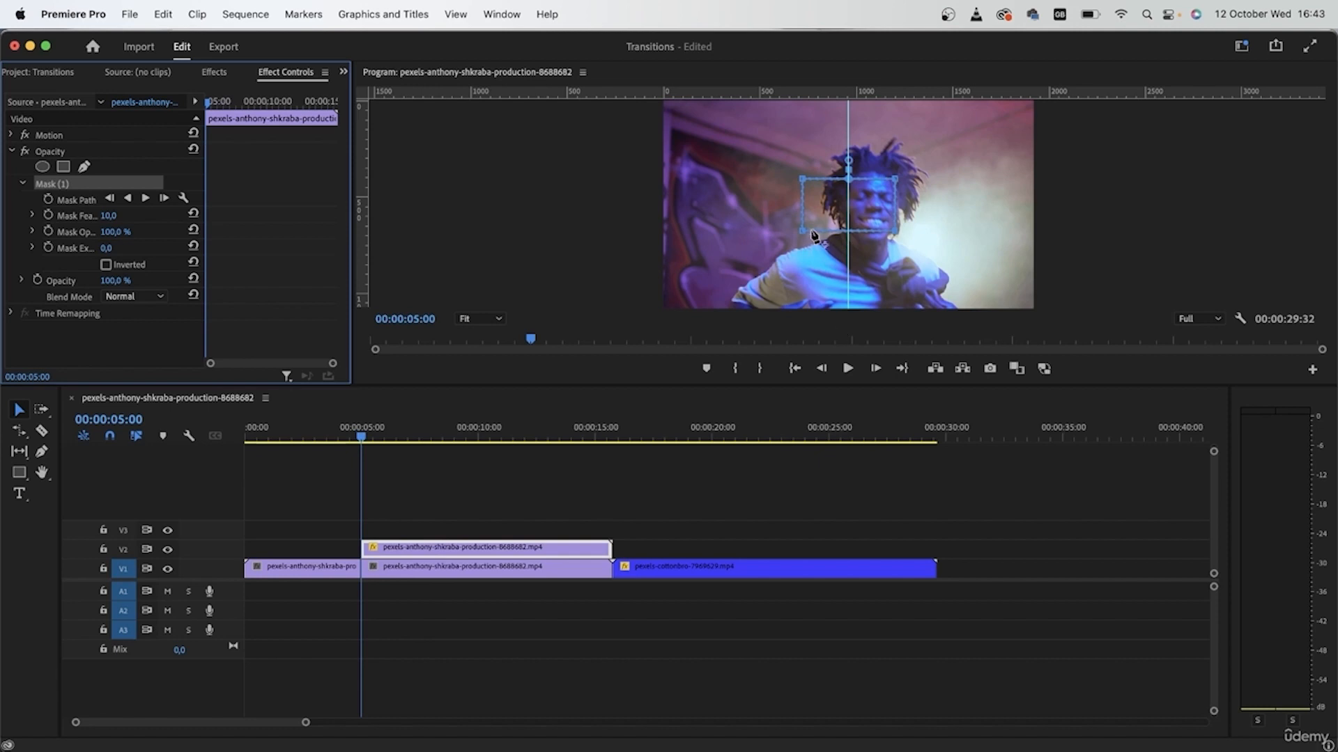
pyautogui.moveTo(814, 236); pyautogui.dragTo(648, 317)
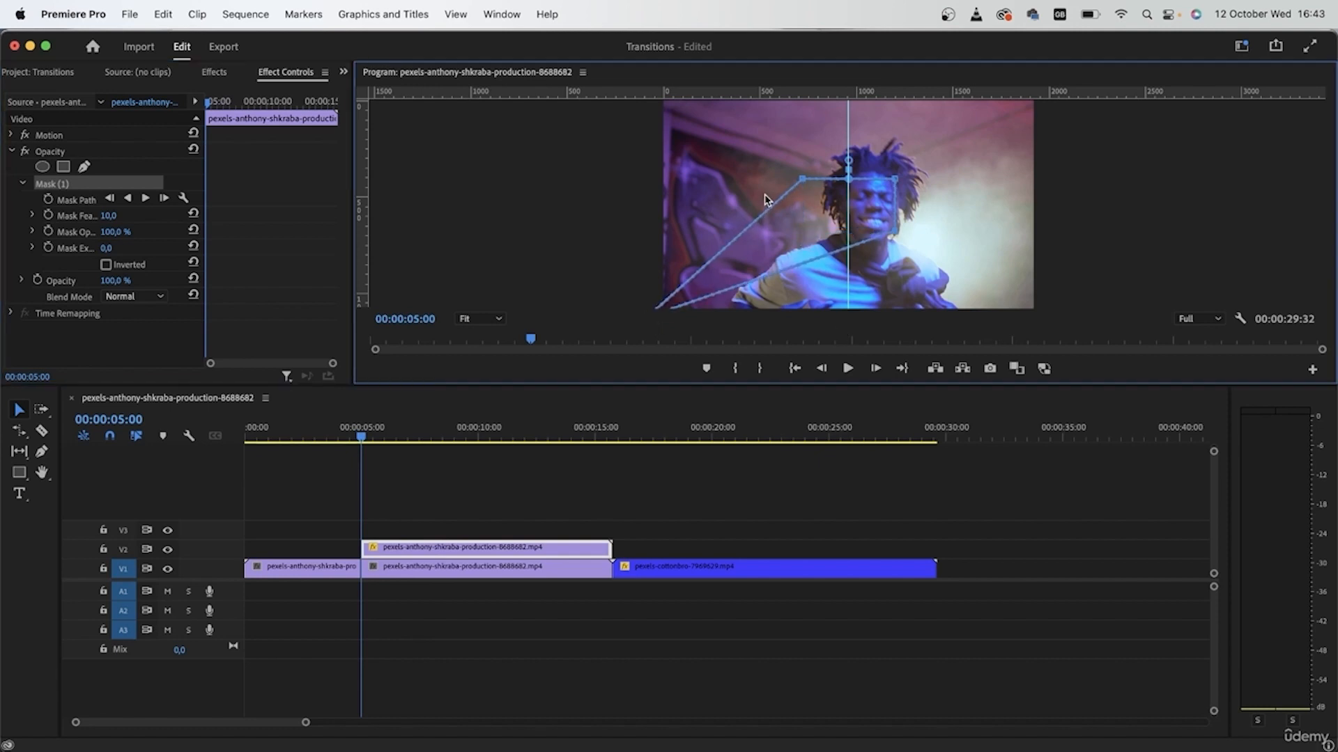
pyautogui.moveTo(805, 181); pyautogui.dragTo(662, 98)
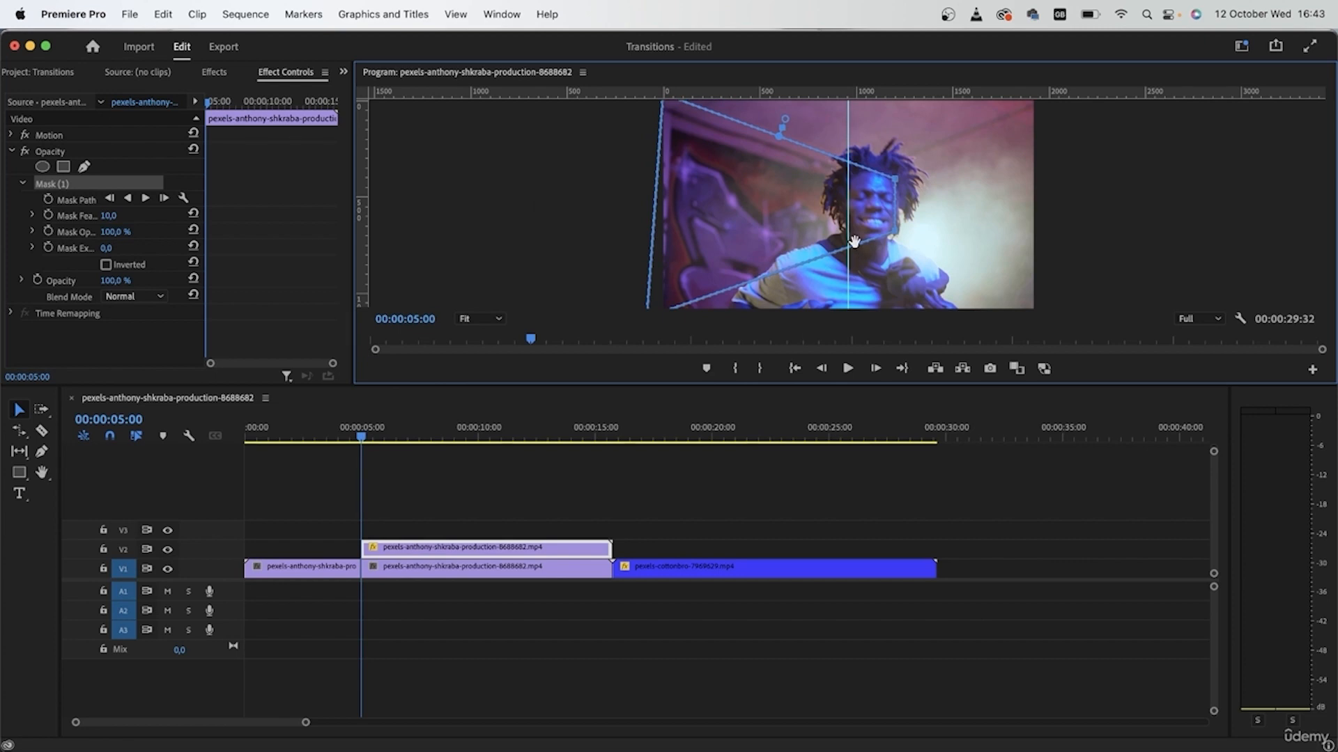
pyautogui.scroll(2, 854, 241)
pyautogui.scroll(-2, 854, 241)
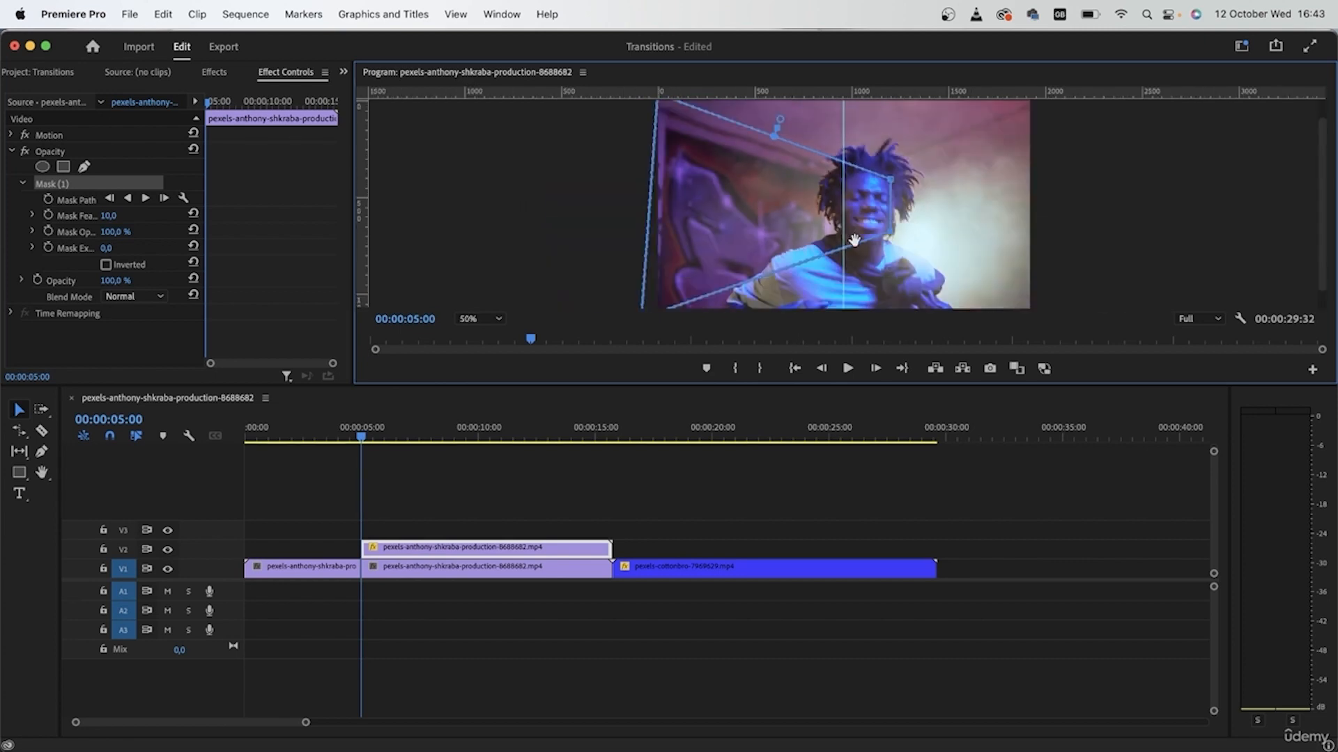
pyautogui.scroll(-3, 855, 240)
# At 50% monitor zoom, straighten the mask edge, set feather to 0, and hide V1.
pyautogui.click(480, 318)
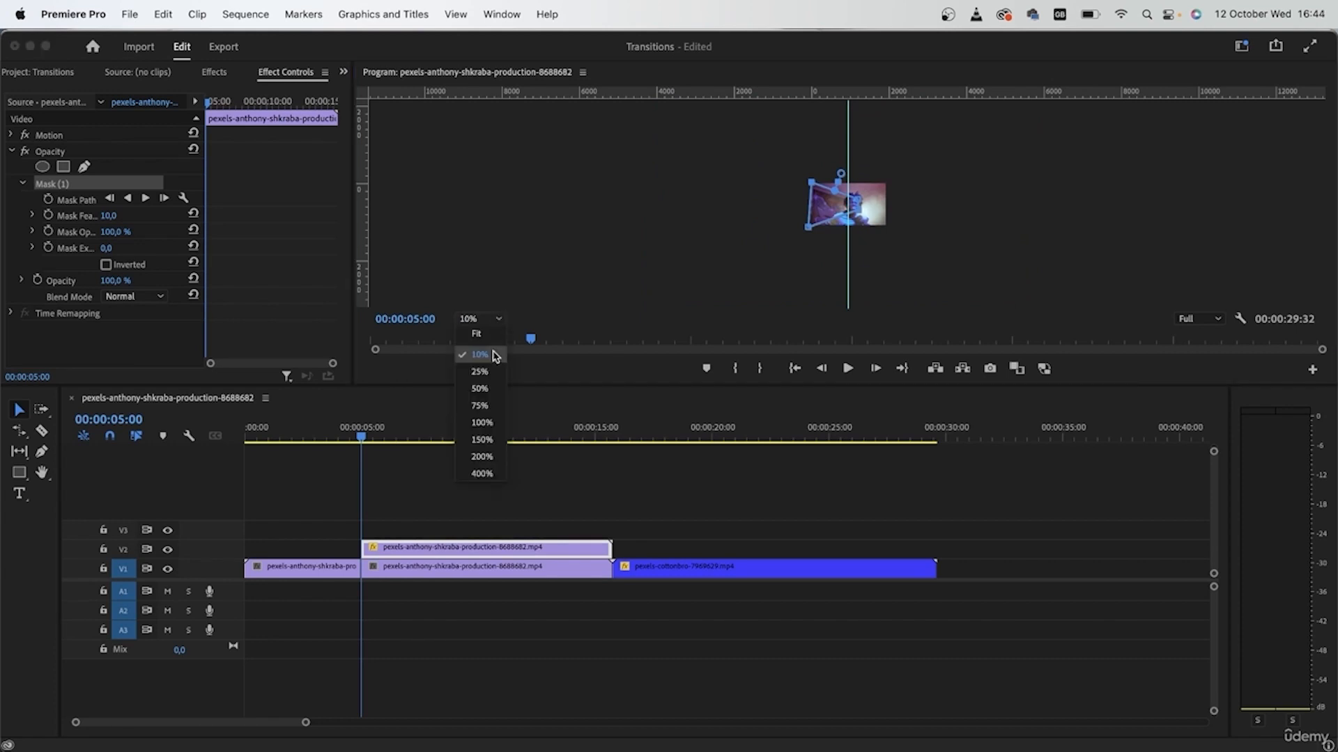
pyautogui.click(478, 403)
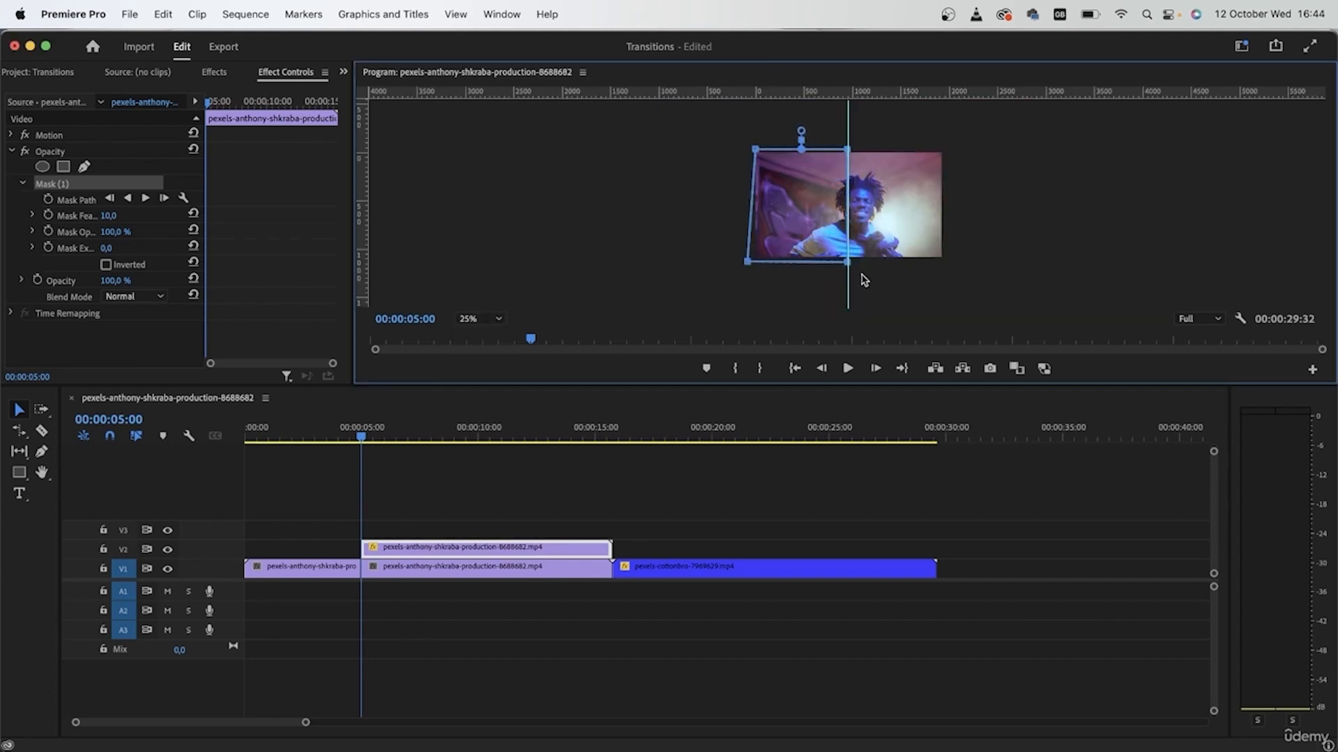
pyautogui.click(480, 319)
pyautogui.click(478, 419)
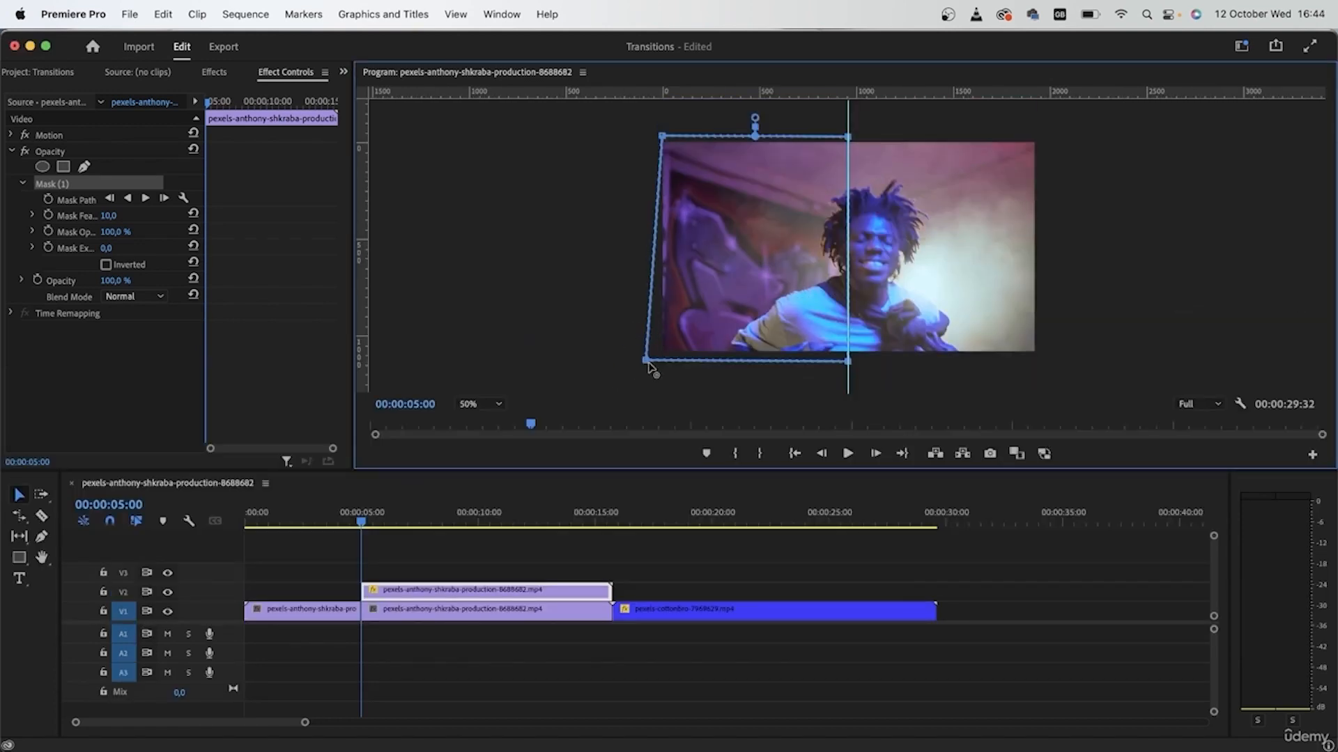
pyautogui.moveTo(646, 361); pyautogui.dragTo(655, 362)
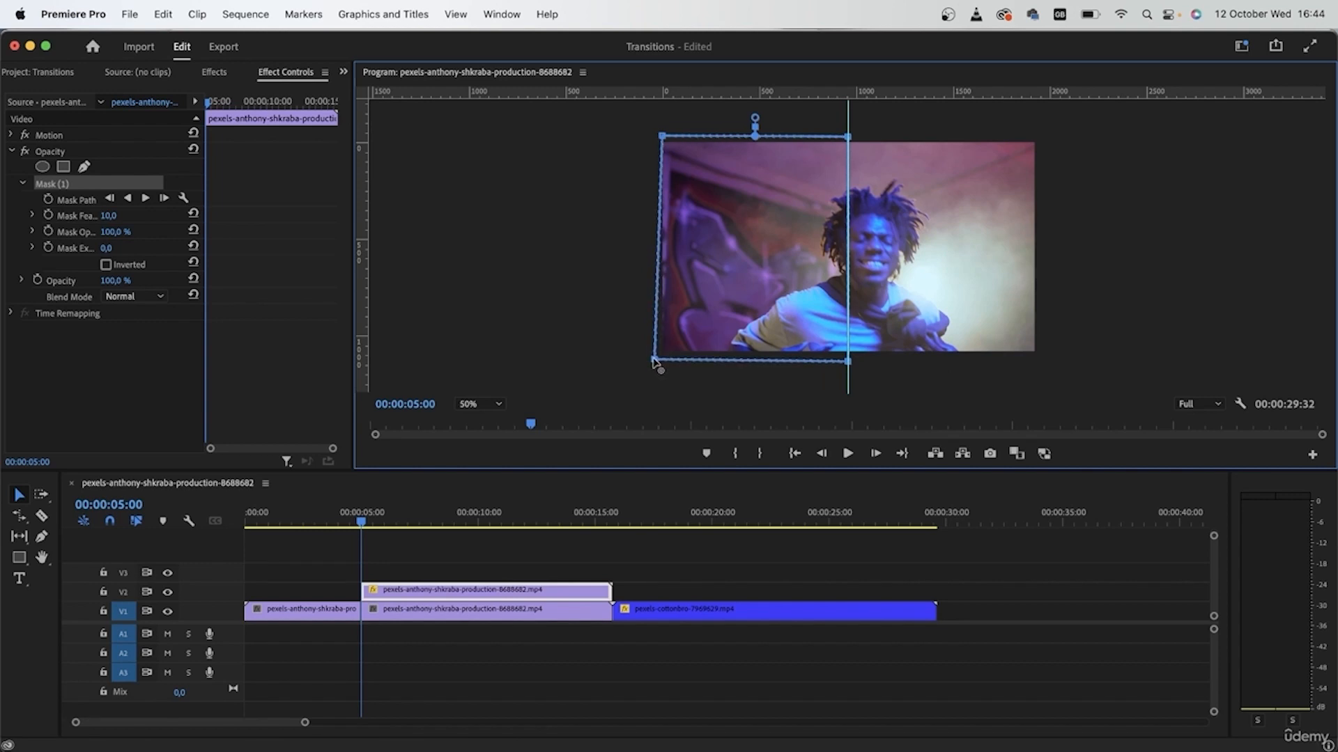
pyautogui.click(109, 215)
pyautogui.write('0')
pyautogui.press('Return')
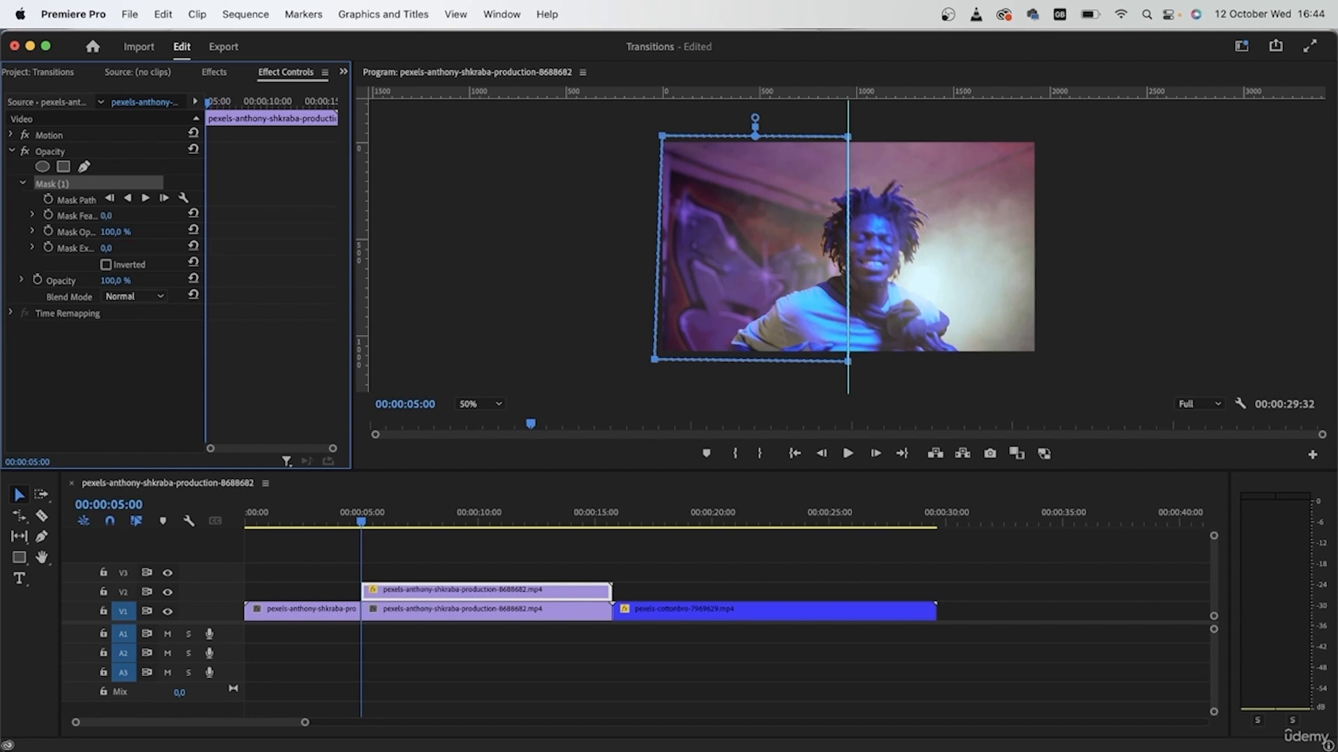
pyautogui.click(168, 612)
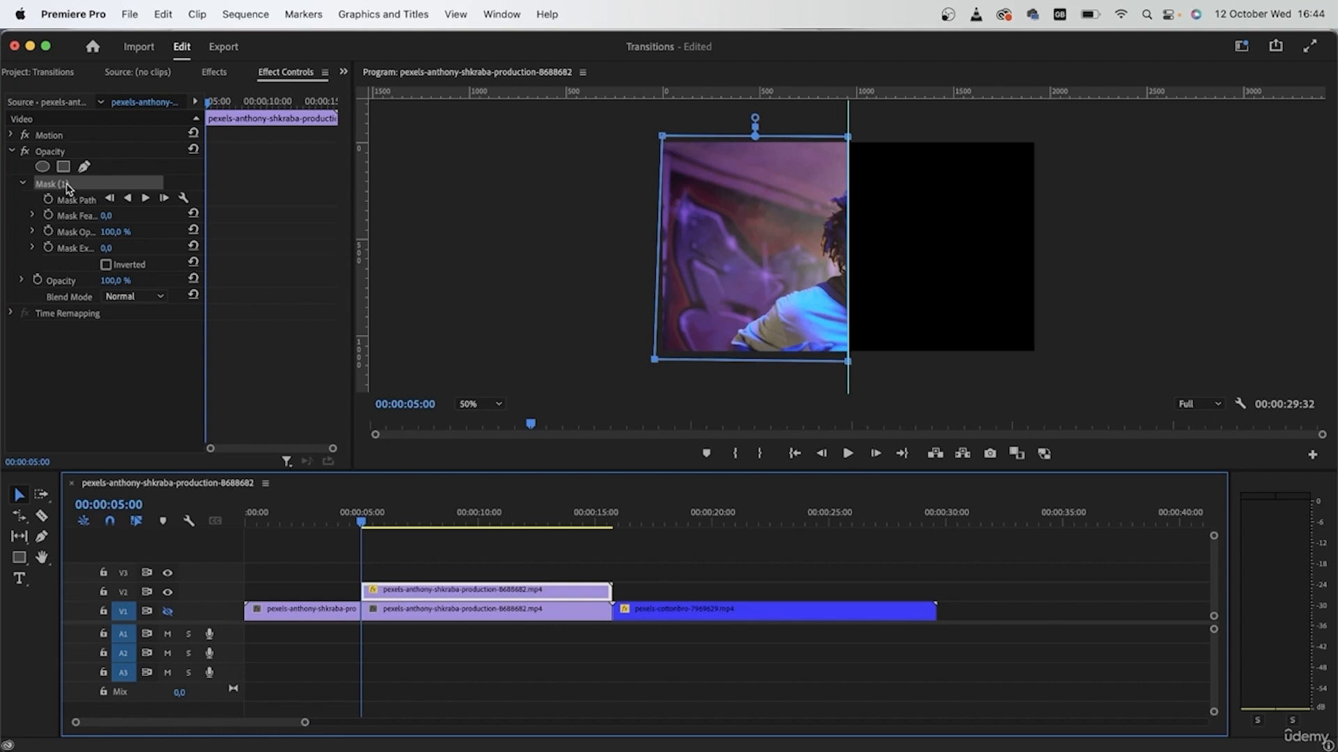
# Paste the mask onto the lower V1 clip and tick Inverted to show the right half.
pyautogui.click(22, 183)
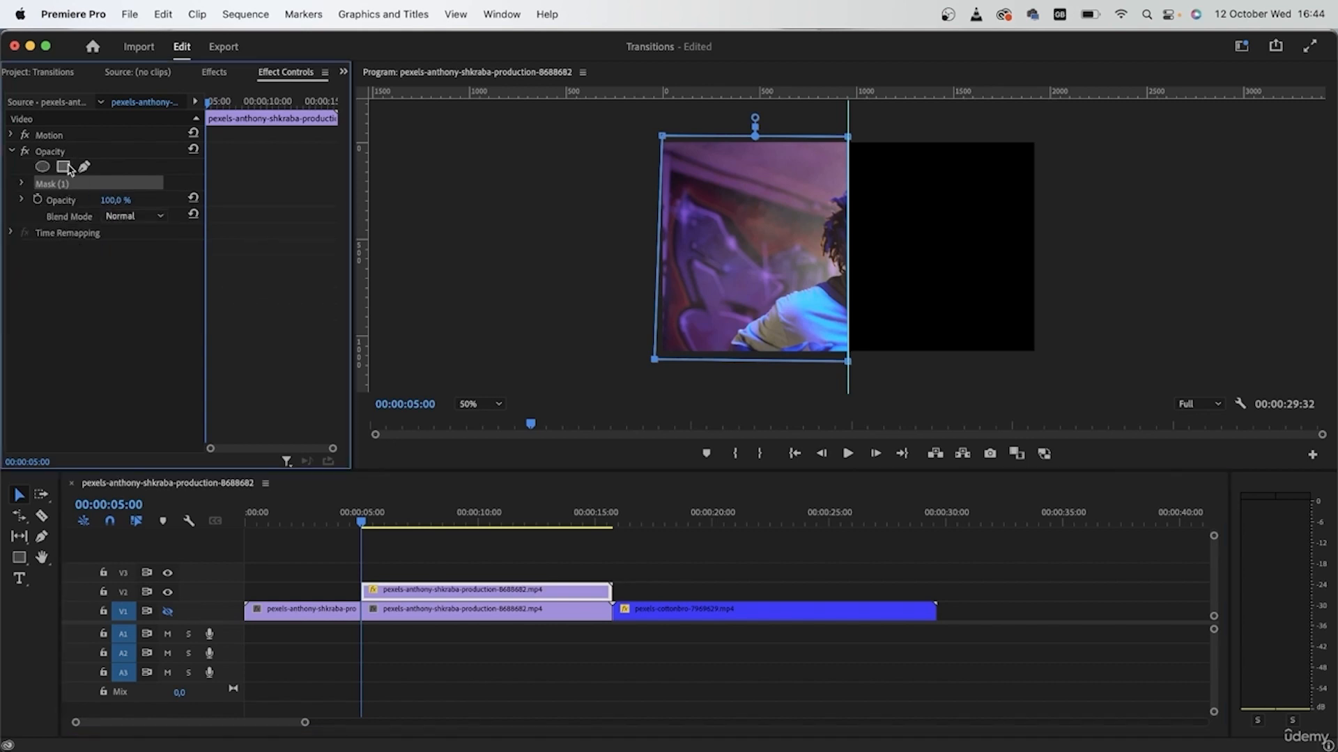
pyautogui.click(425, 613)
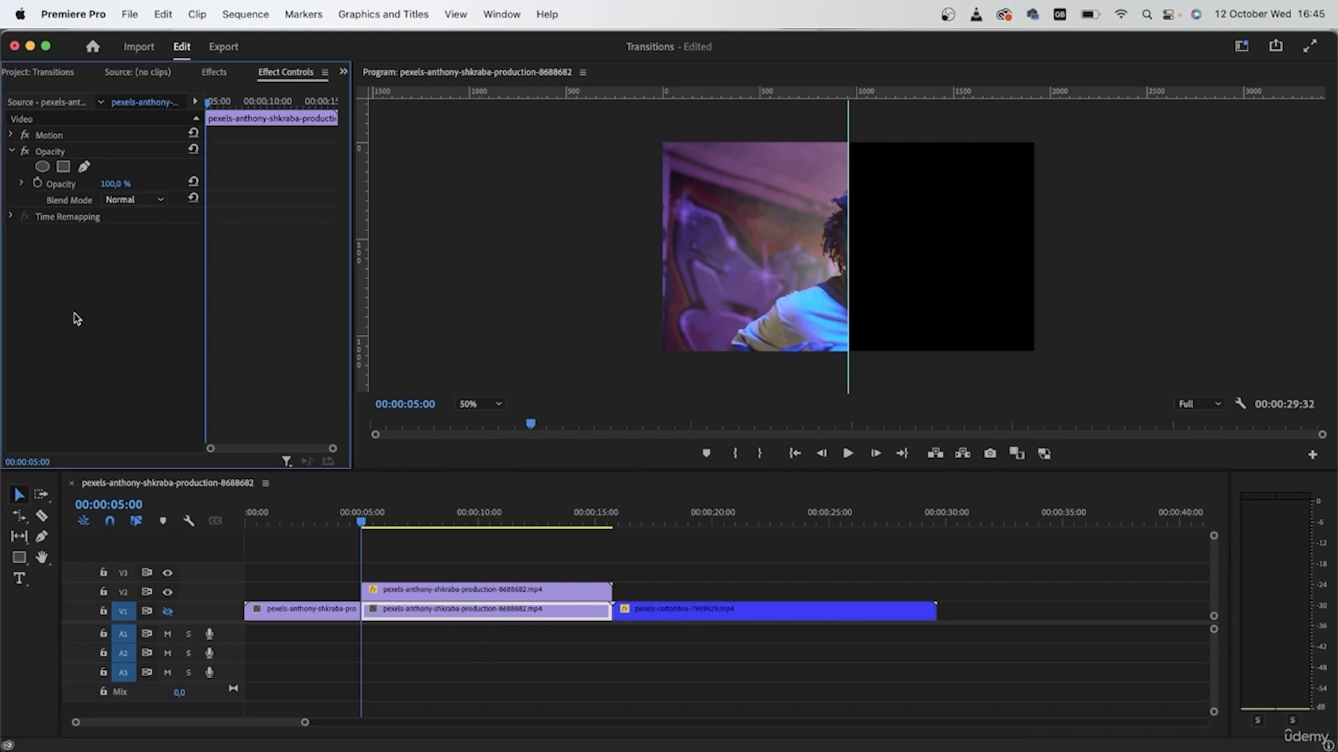
pyautogui.press('super+z')
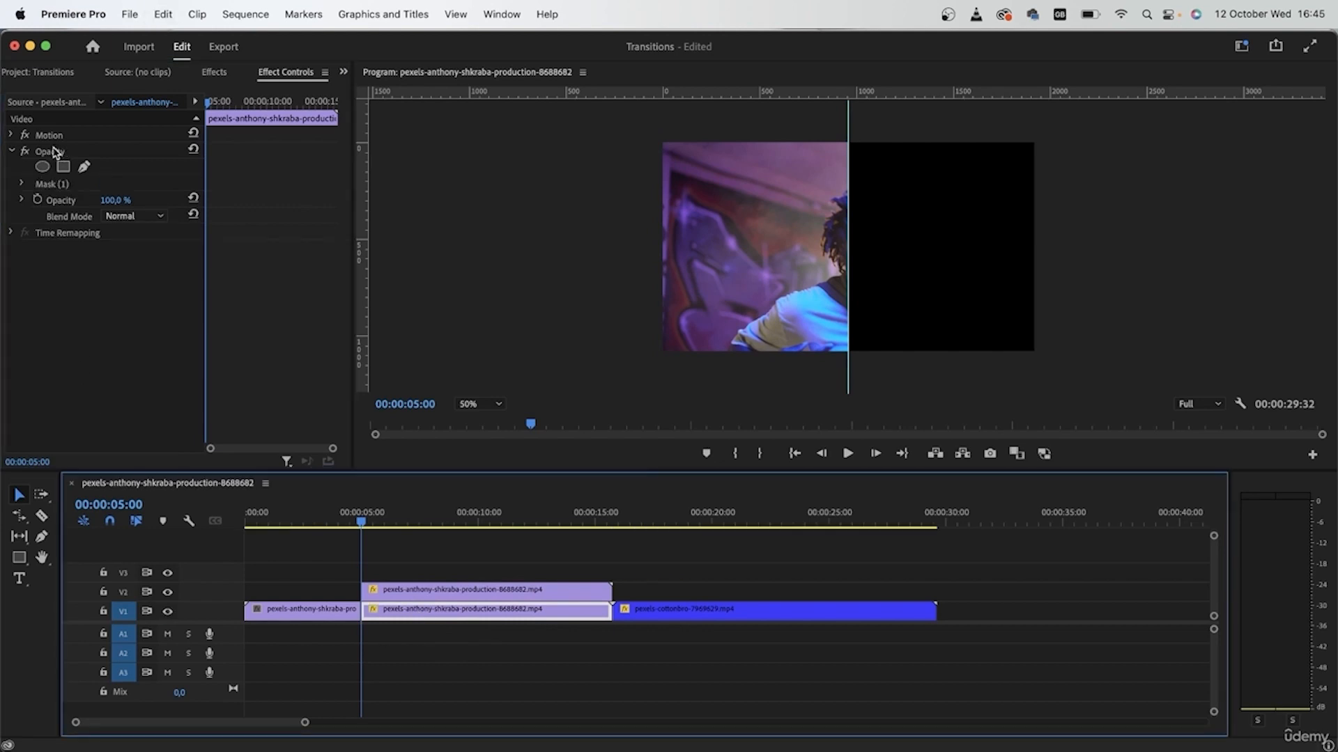
pyautogui.click(66, 186)
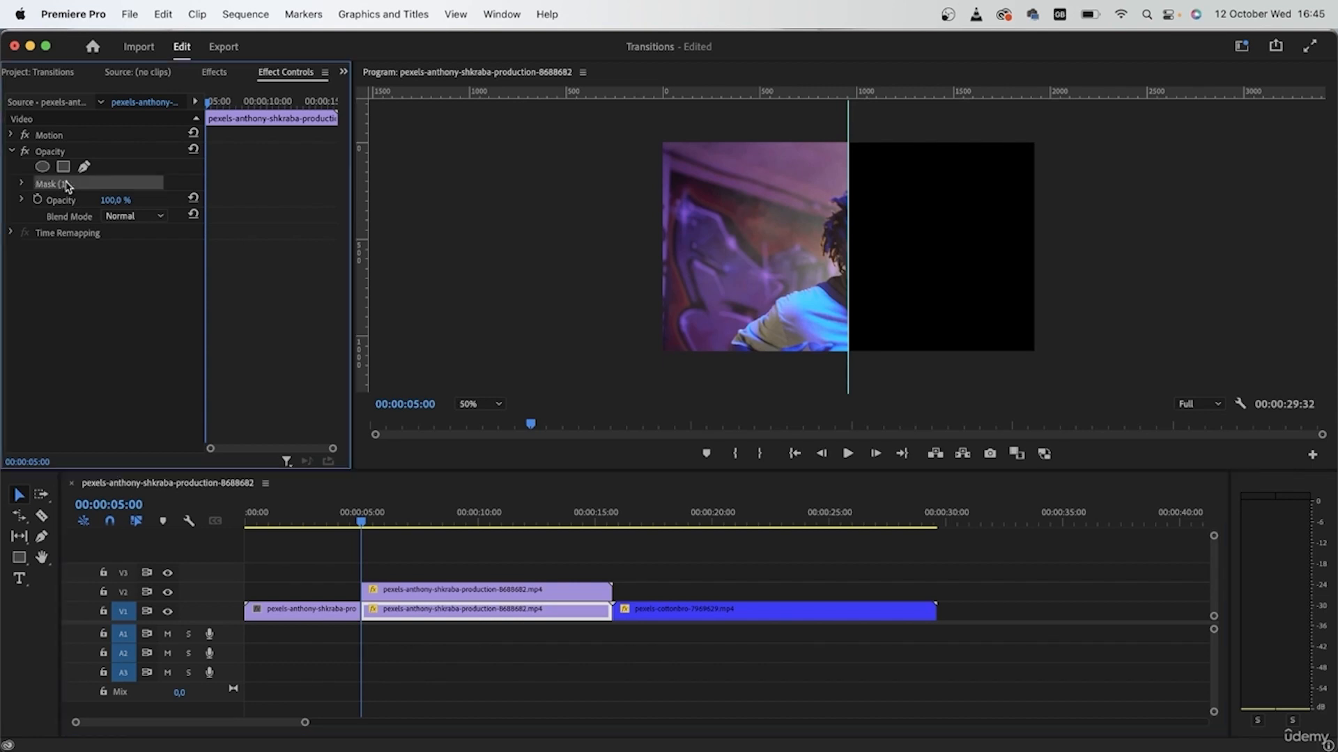
pyautogui.click(19, 185)
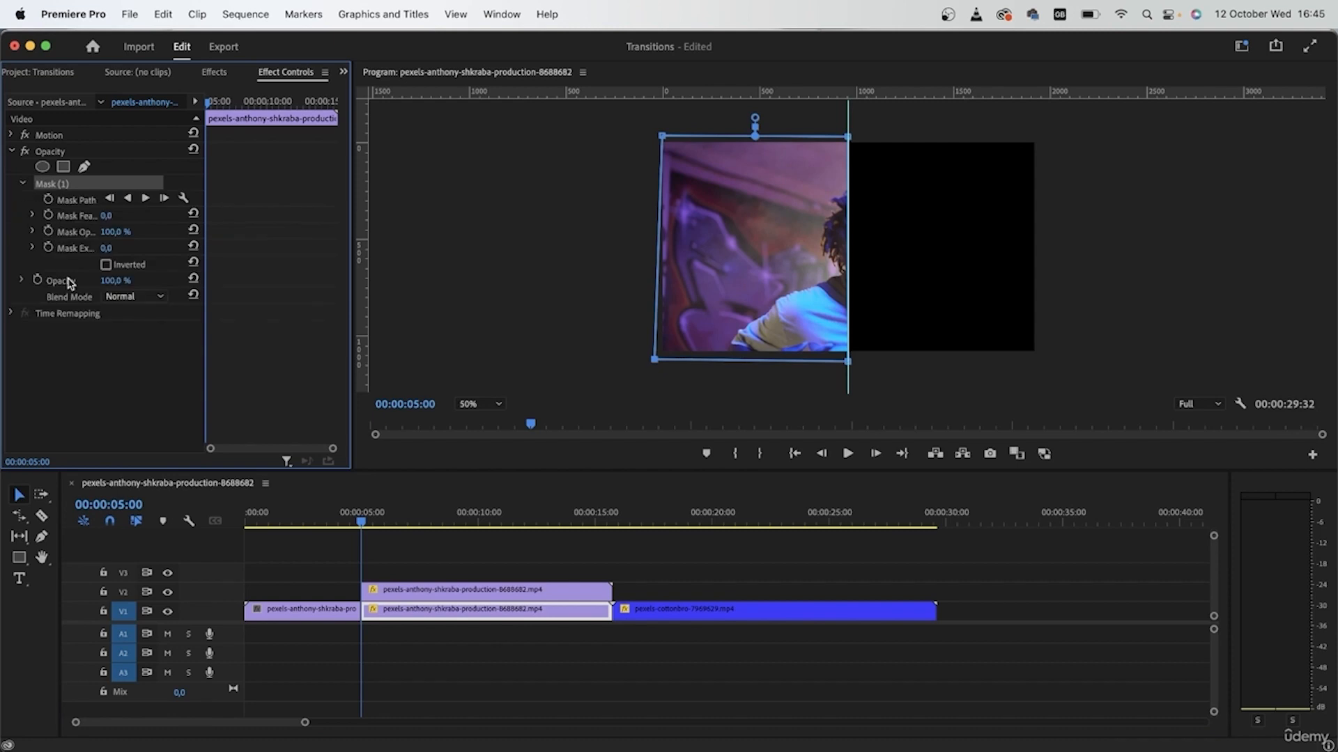
pyautogui.click(106, 265)
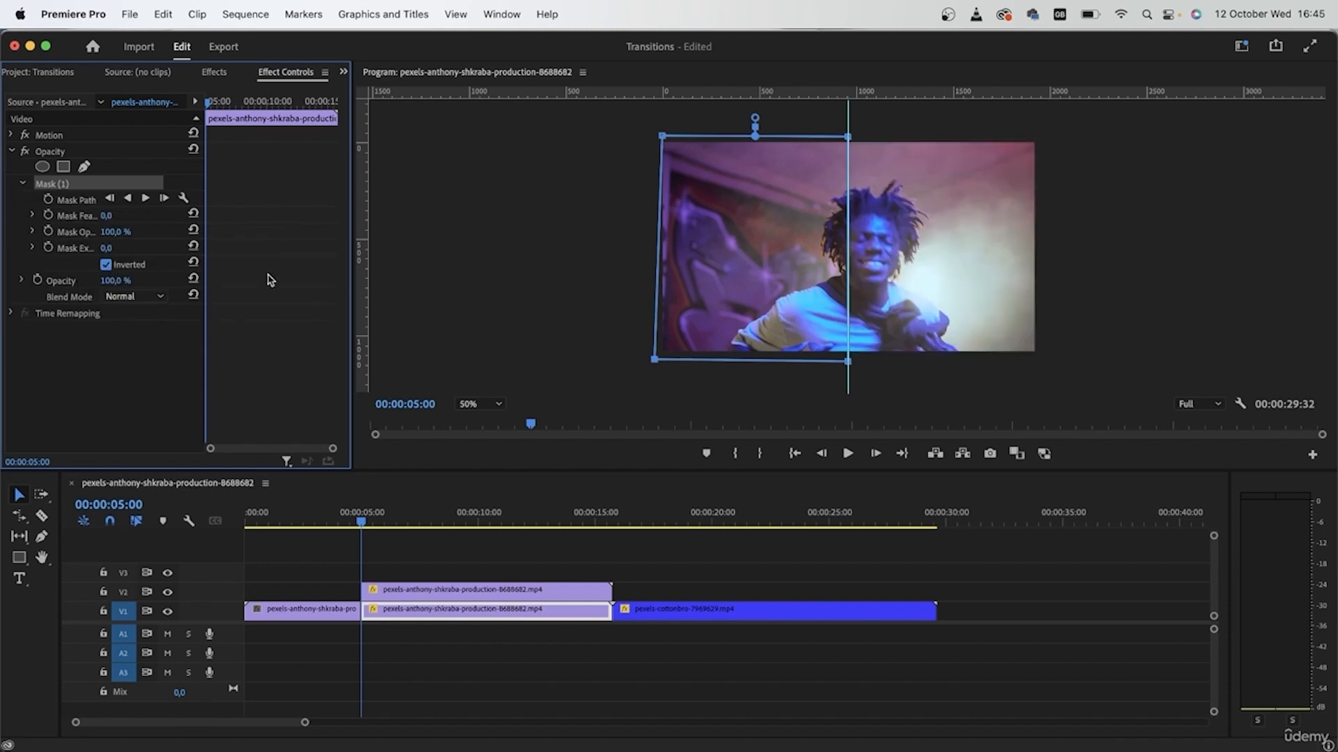
# Toggle the V1 and V2 track outputs to compare both halves, then reselect the upper clip.
pyautogui.click(547, 684)
pyautogui.click(167, 612)
pyautogui.click(168, 612)
pyautogui.click(168, 592)
pyautogui.click(167, 593)
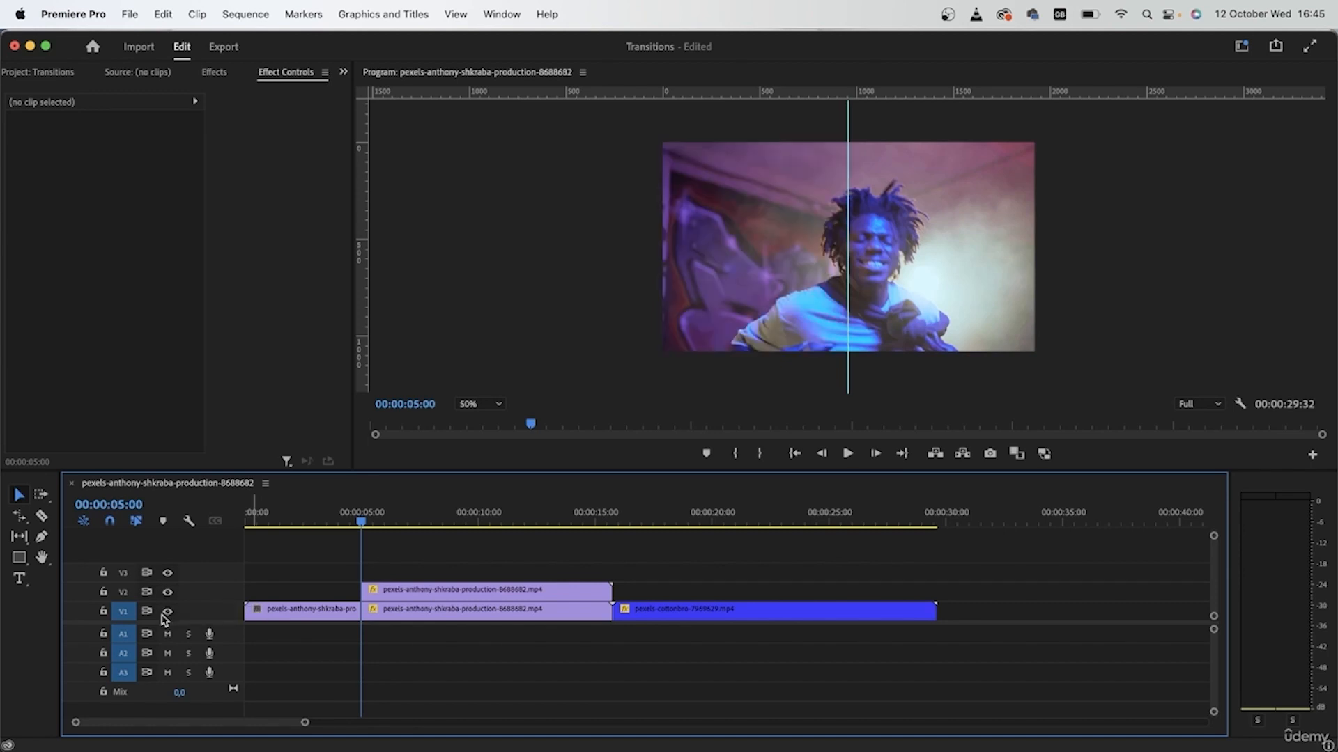
pyautogui.click(167, 611)
pyautogui.click(167, 592)
pyautogui.click(168, 612)
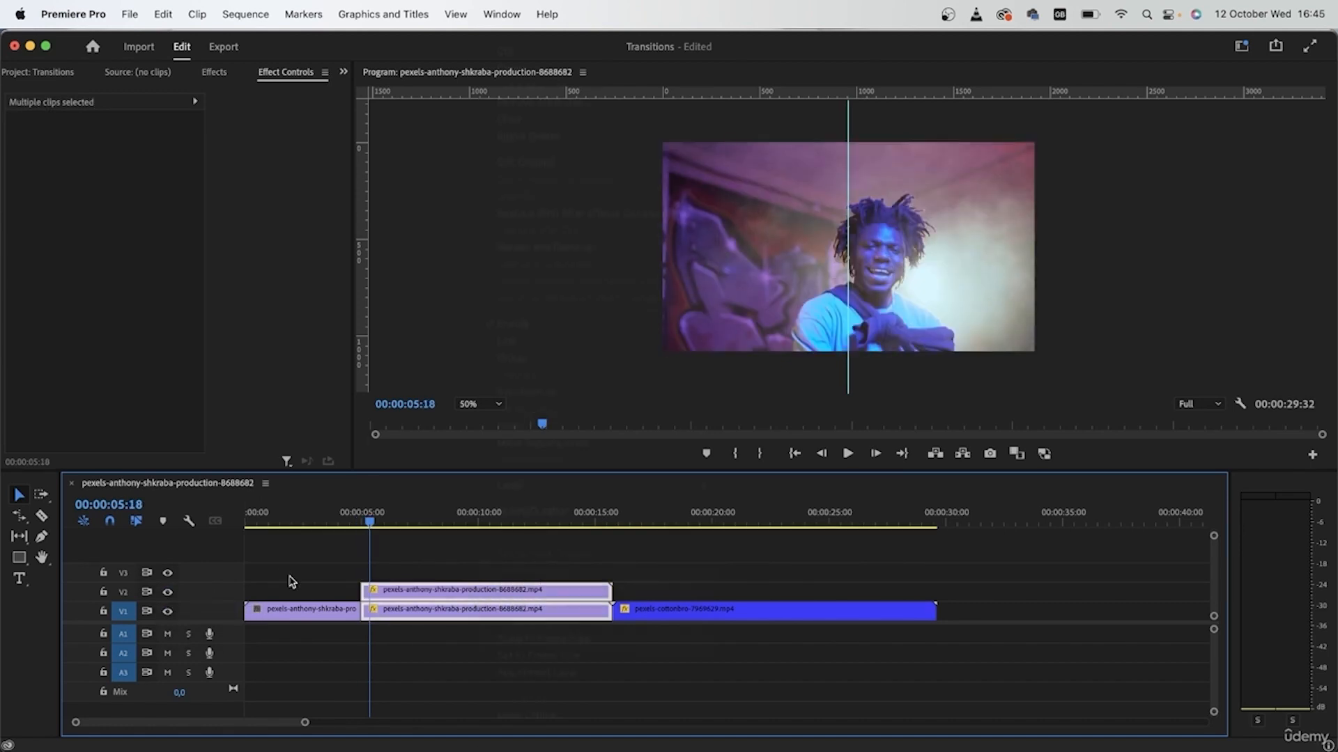
pyautogui.click(291, 581)
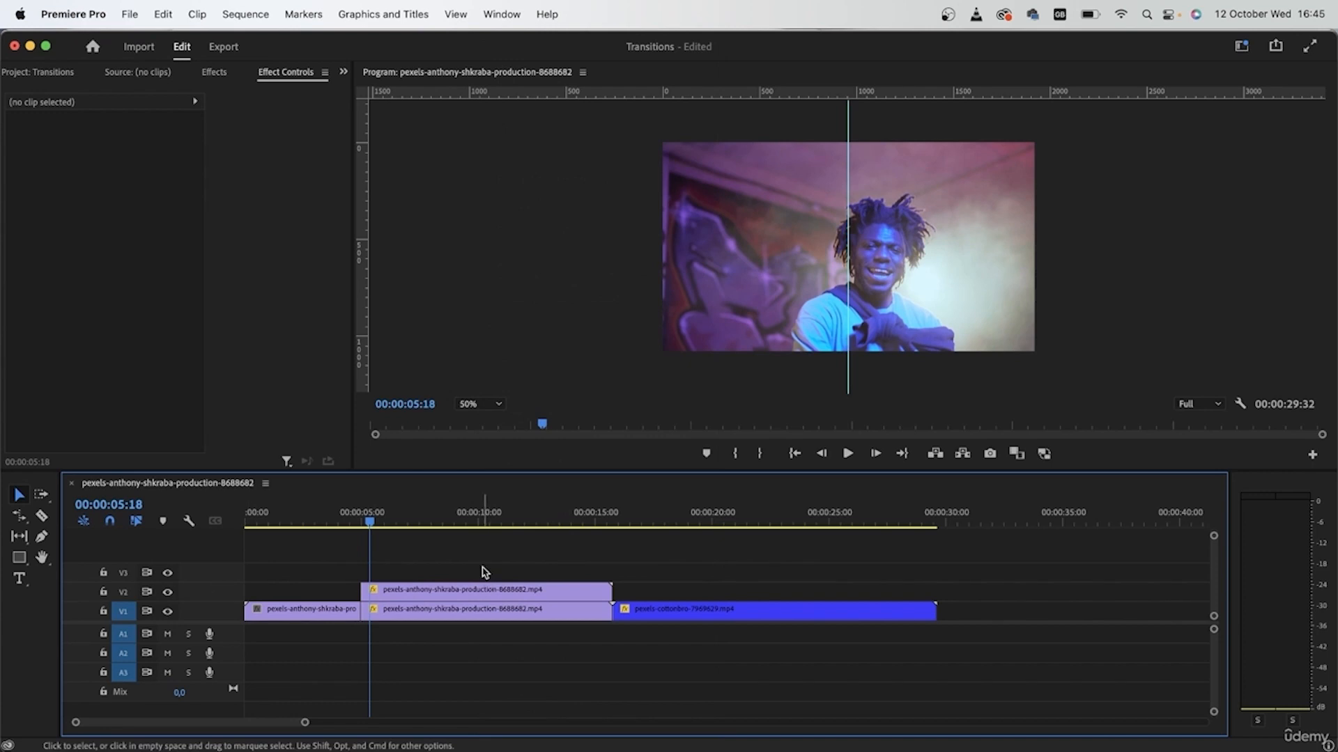
pyautogui.click(517, 594)
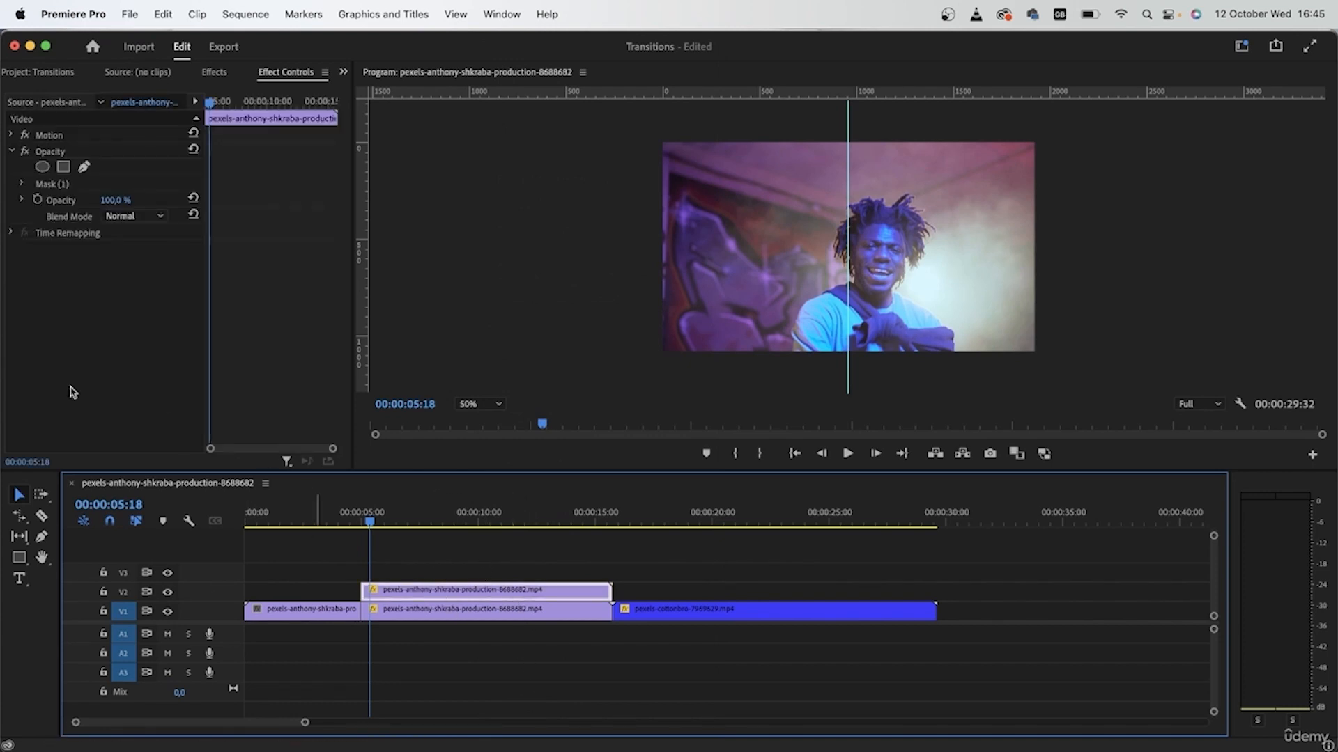
pyautogui.click(510, 613)
pyautogui.click(507, 595)
pyautogui.click(504, 614)
pyautogui.click(505, 595)
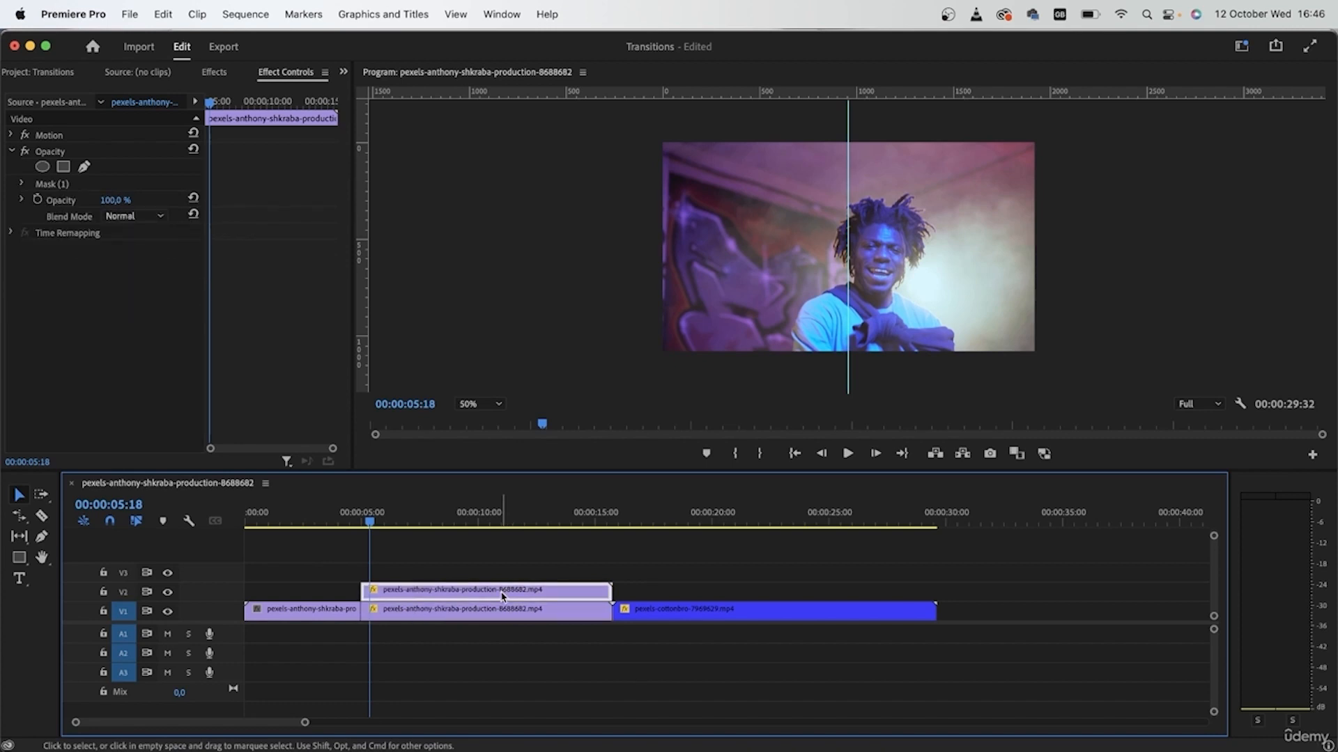
# Nest the upper V2 clip as a sequence named 'left side'.
pyautogui.rightClick(505, 594)
pyautogui.scroll(-5, 606, 603)
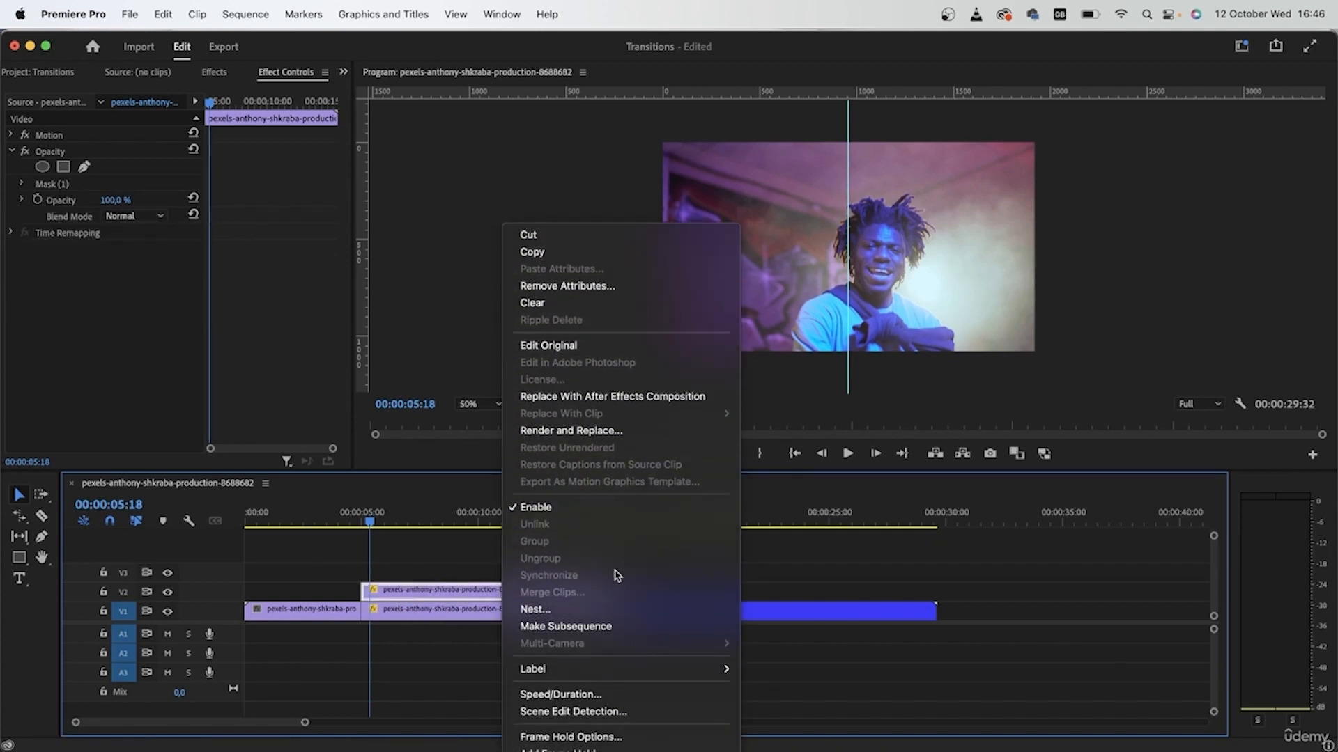
pyautogui.click(599, 609)
pyautogui.write('lef')
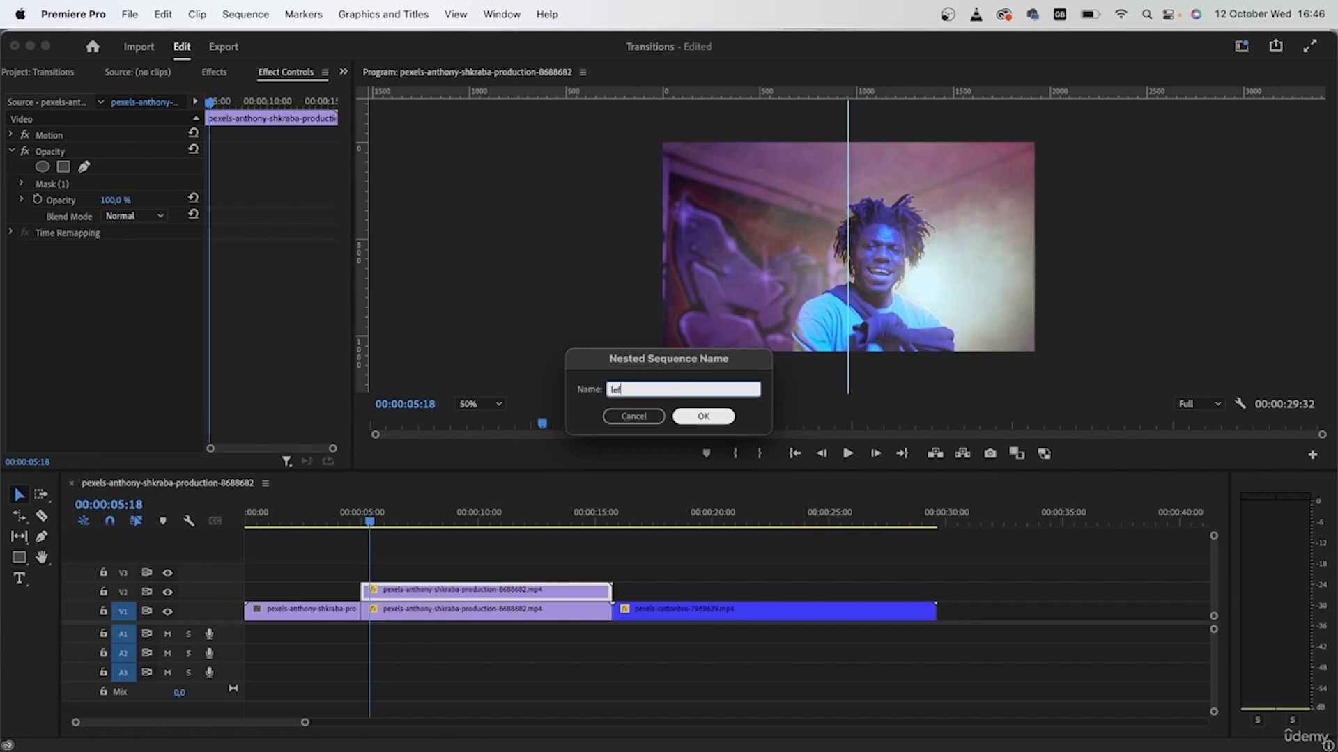
pyautogui.write('t side')
pyautogui.press('Return')
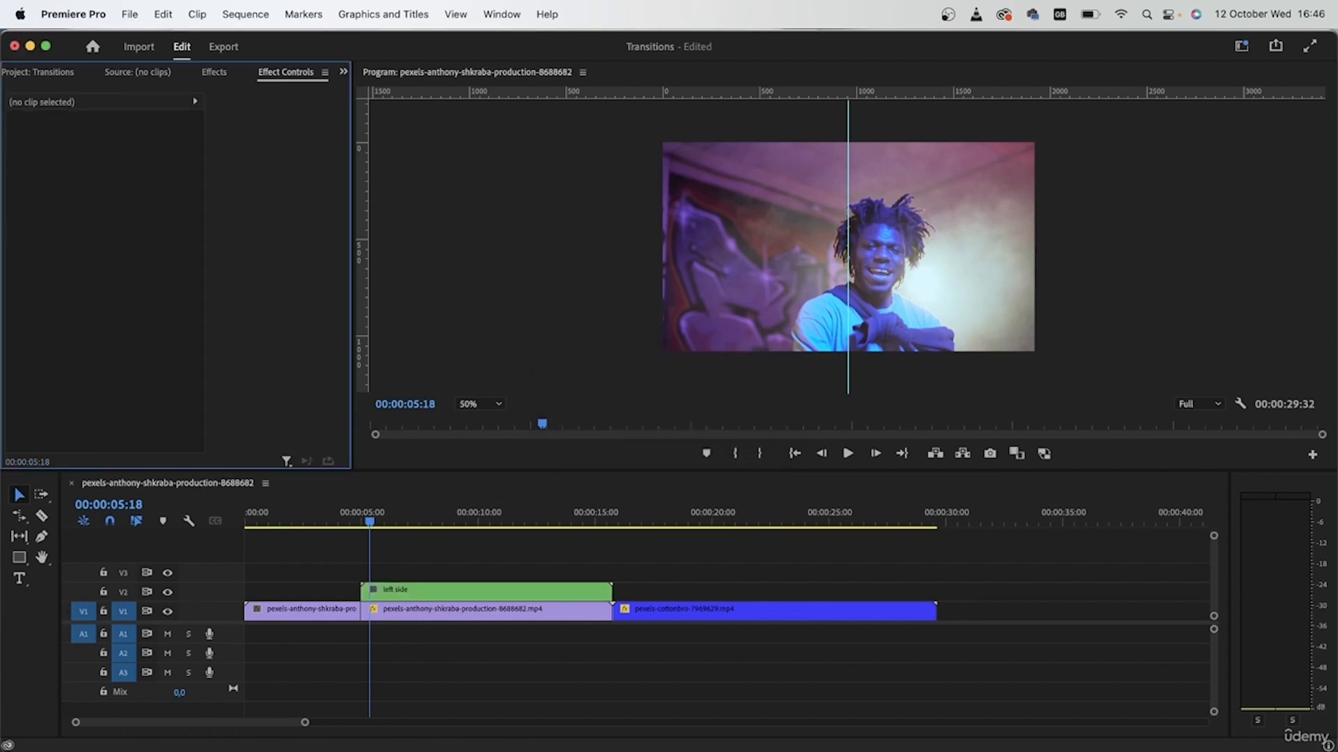
# Nest the lower V1 clip as 'right side', check the tracks, and select 'left side'.
pyautogui.click(508, 611)
pyautogui.rightClick(506, 606)
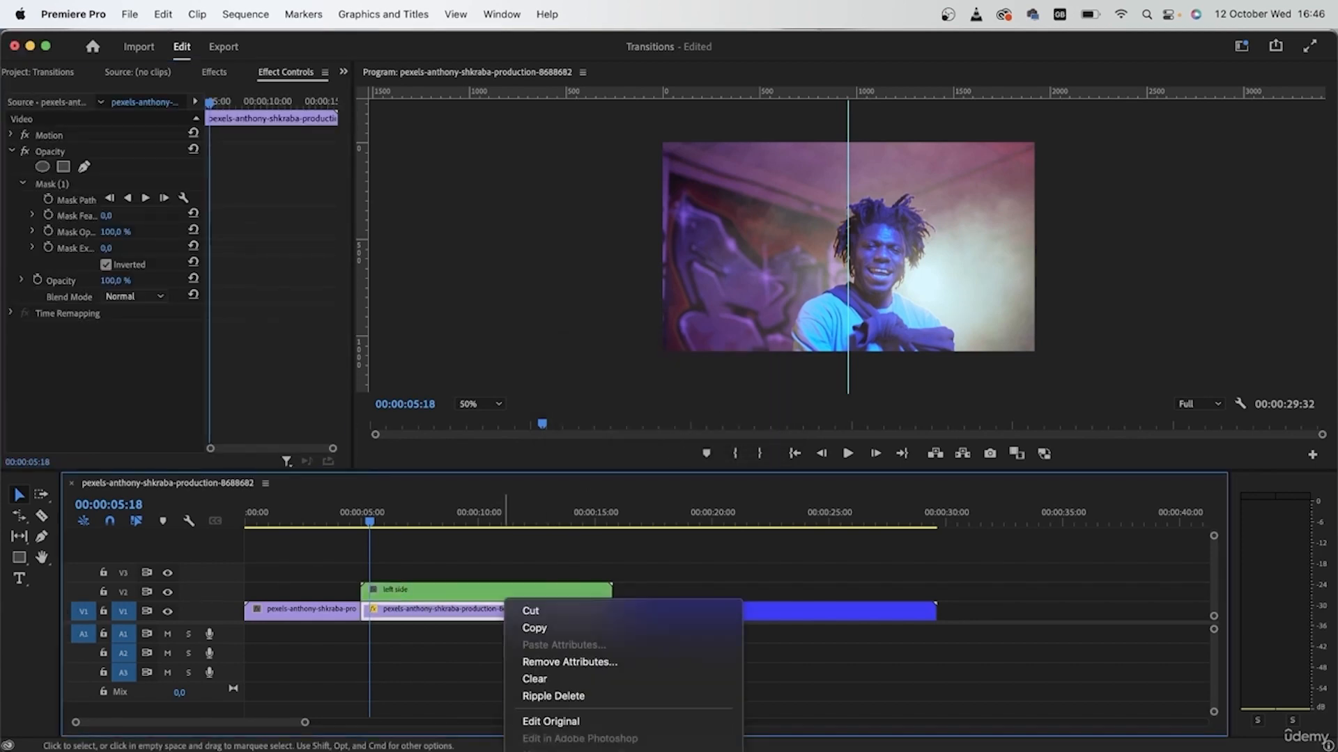
pyautogui.scroll(-5, 599, 627)
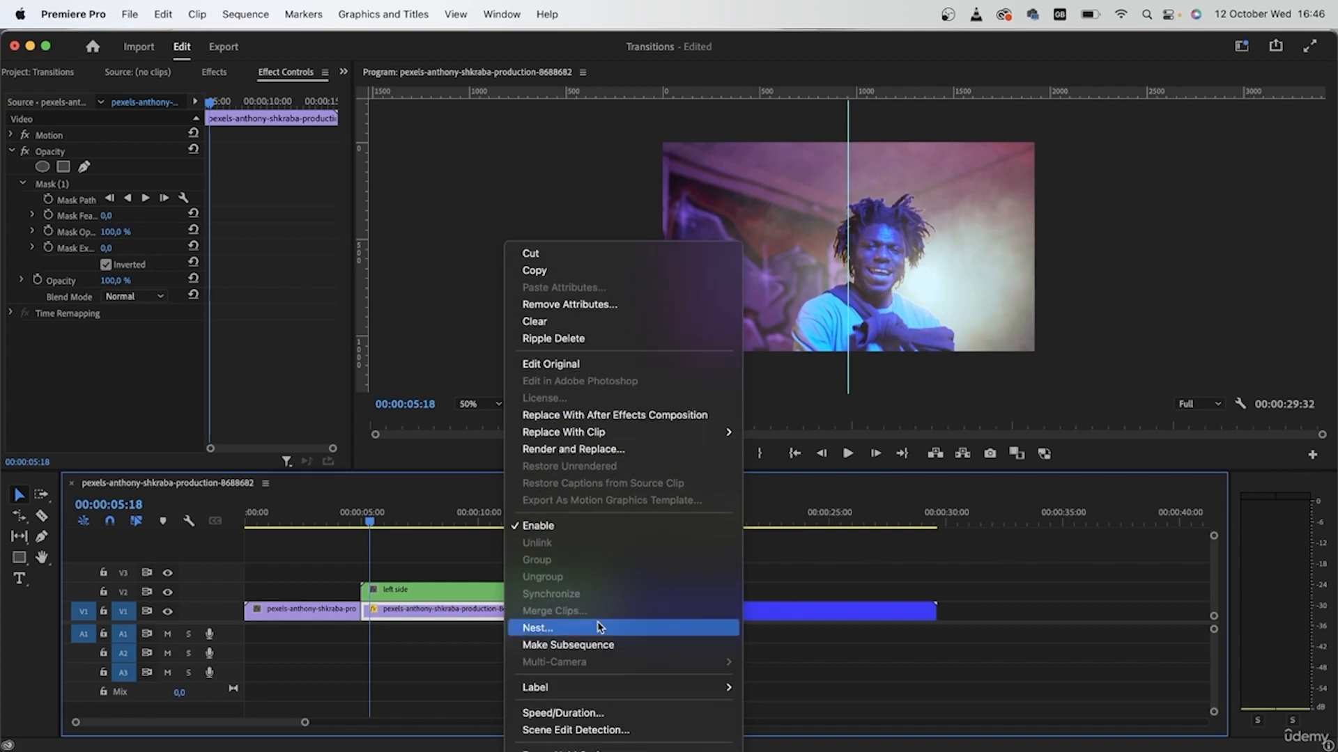
pyautogui.click(599, 627)
pyautogui.write('right s')
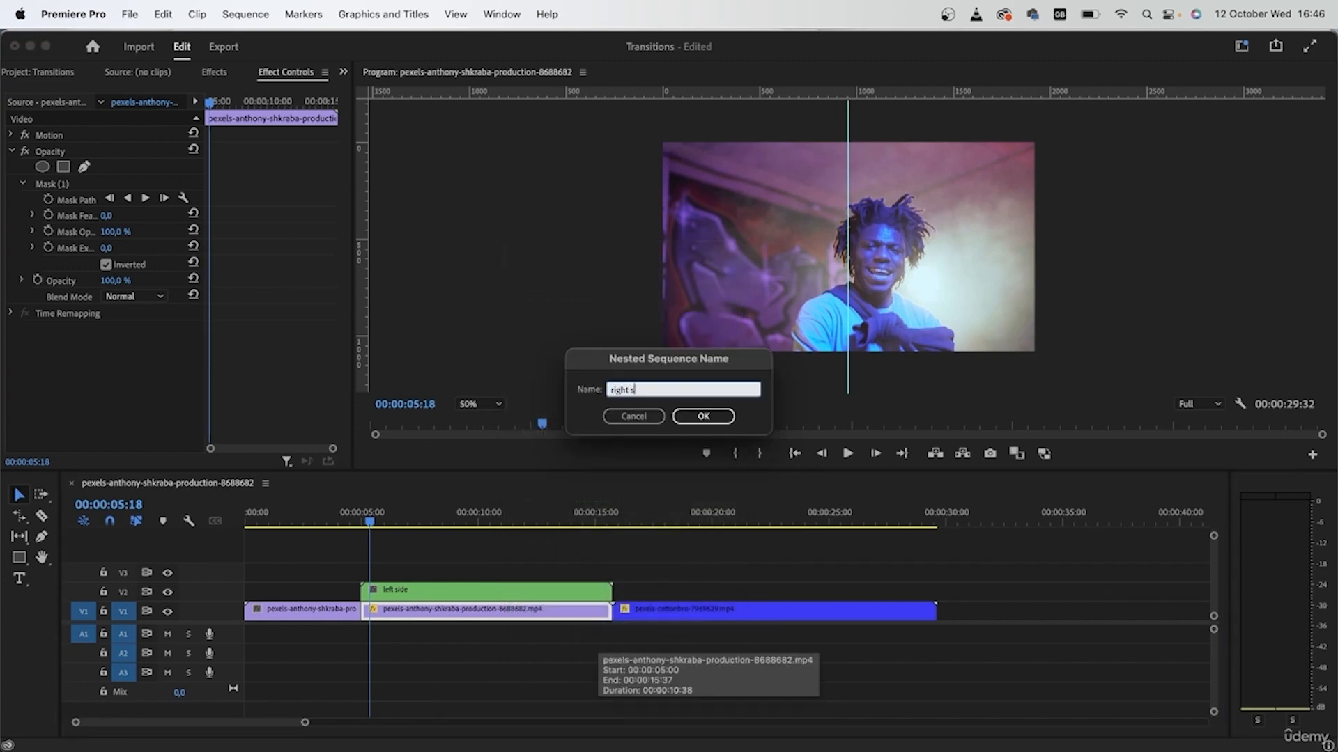
pyautogui.write('ide')
pyautogui.press('Return')
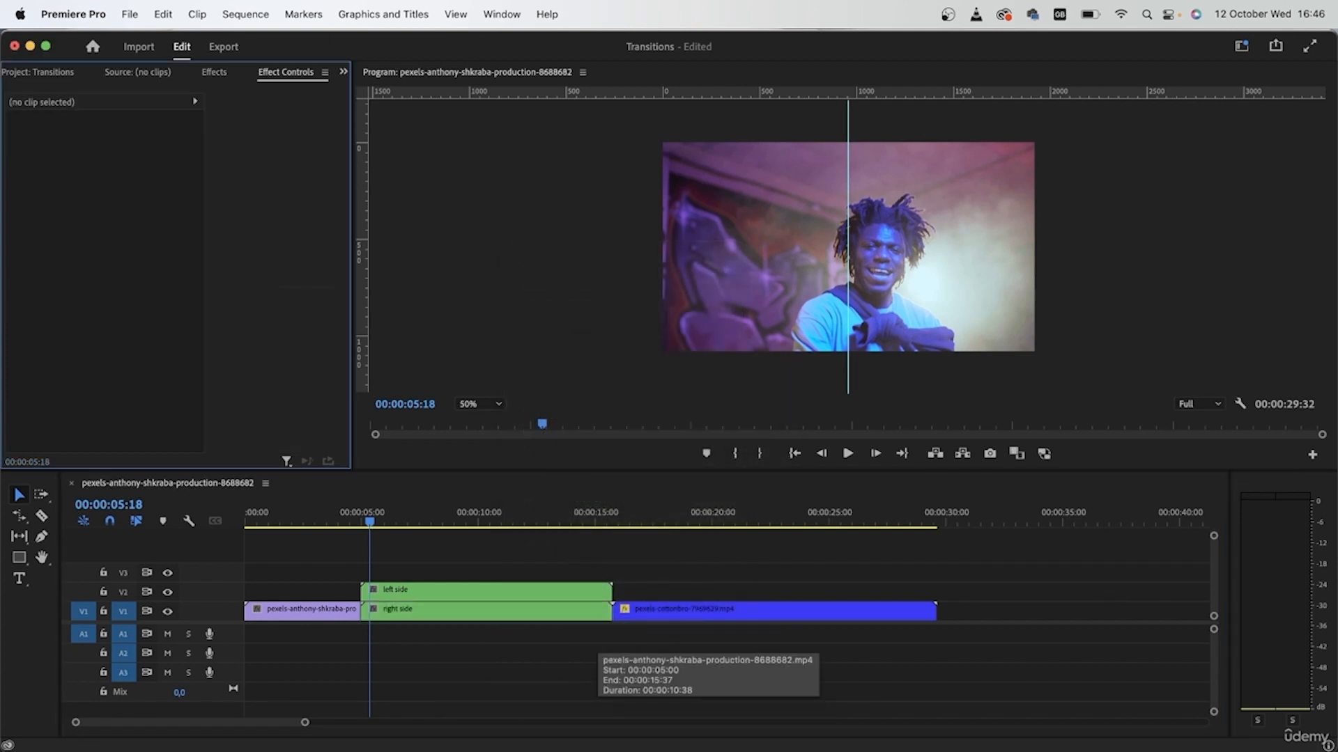
pyautogui.click(167, 592)
pyautogui.click(167, 592)
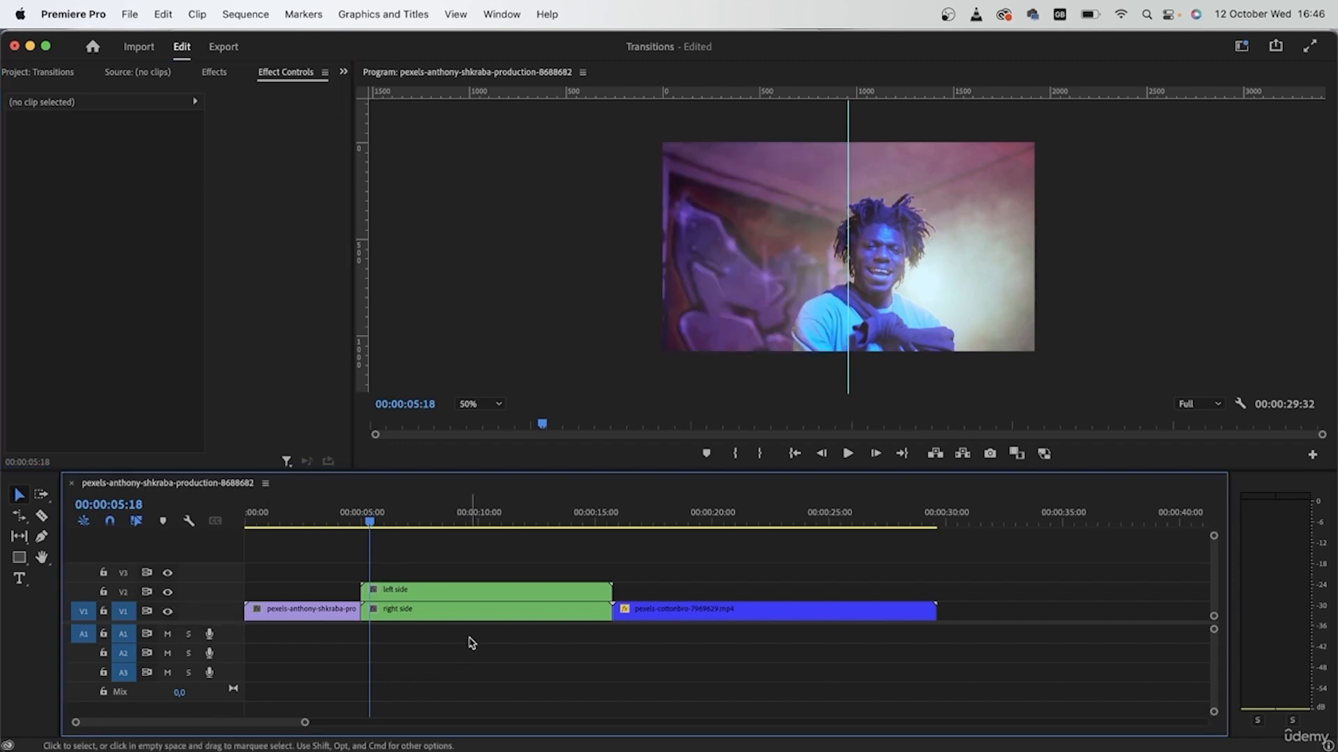
pyautogui.click(484, 596)
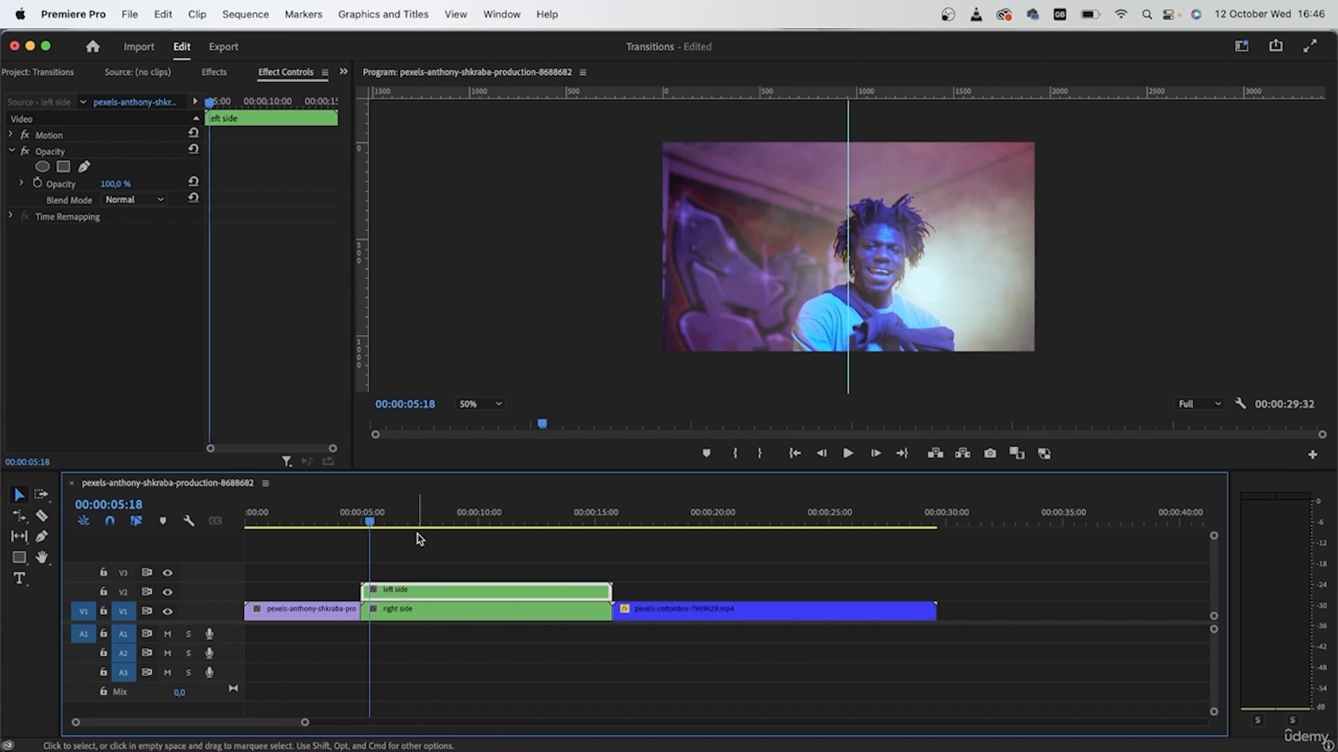
# Search 'transf' and drop Distort > Transform onto the 'left side' nested clip, showing its settings.
pyautogui.click(211, 72)
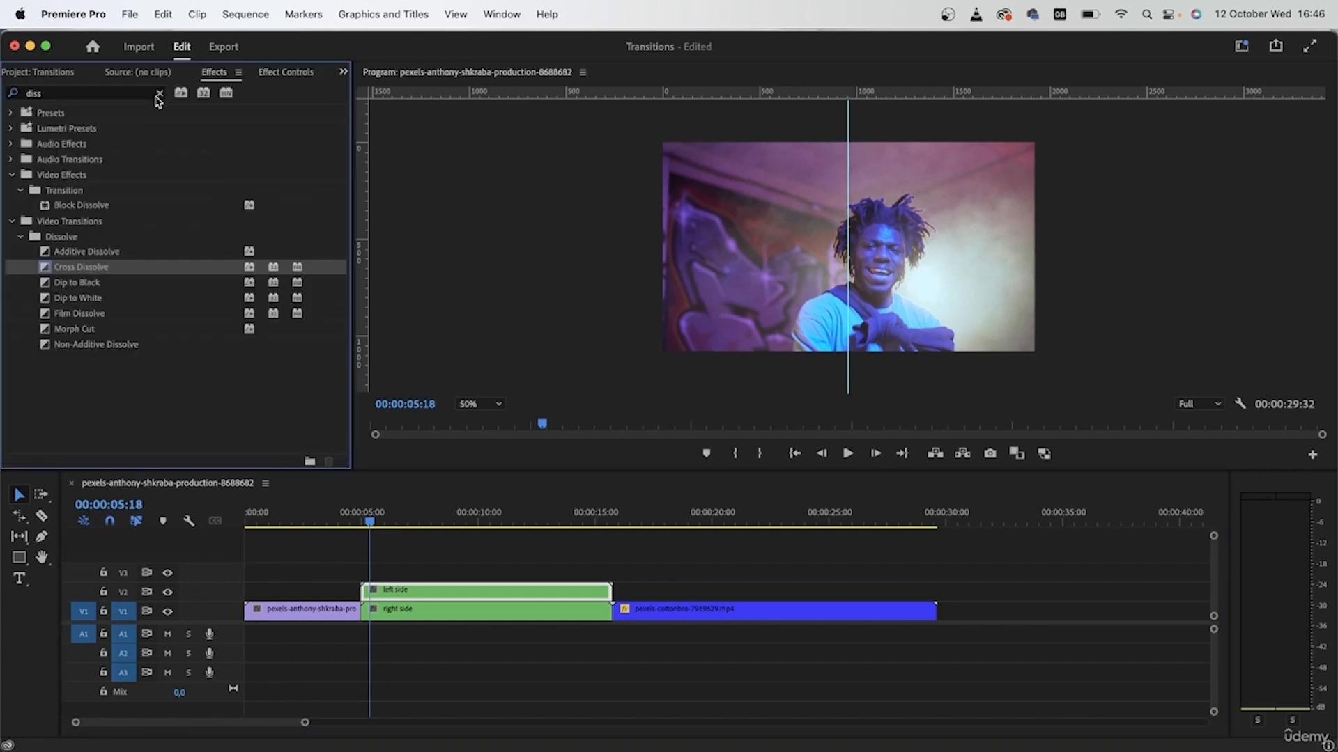
pyautogui.click(158, 94)
pyautogui.click(133, 91)
pyautogui.write('tra')
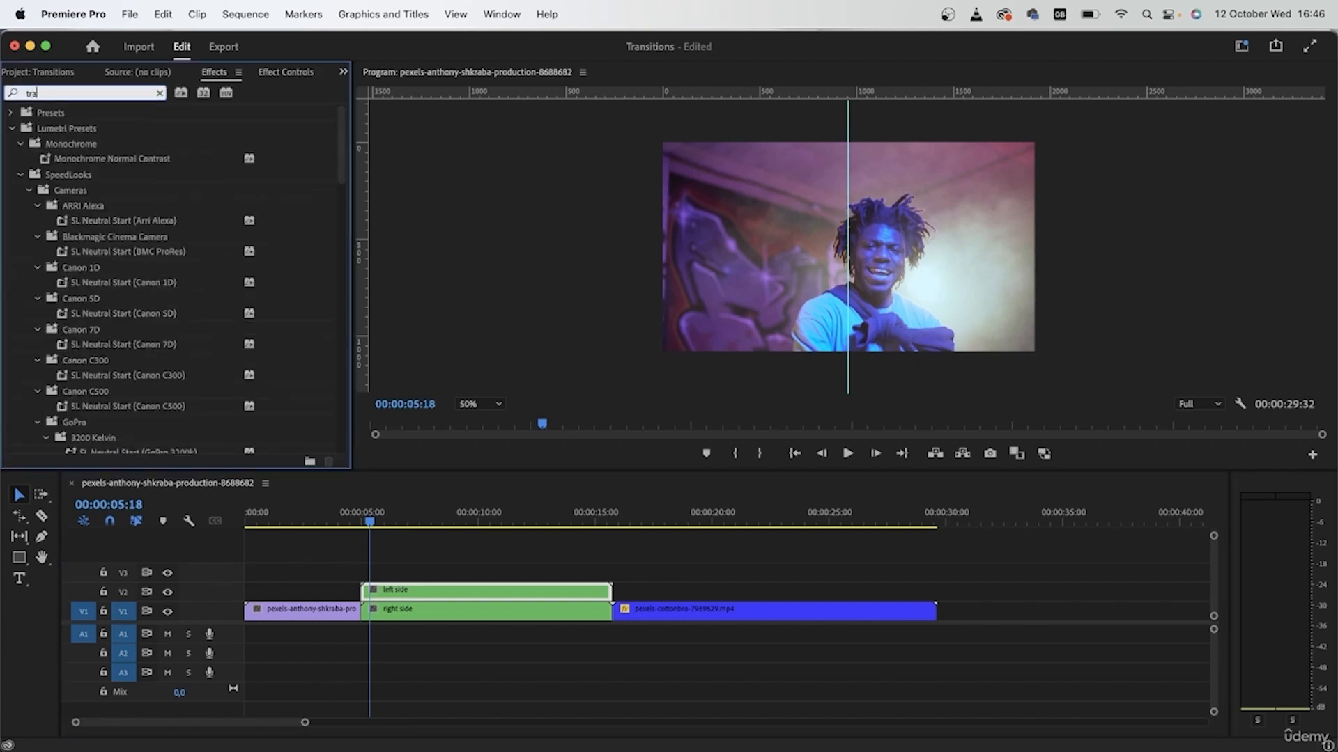
pyautogui.write('nsfor')
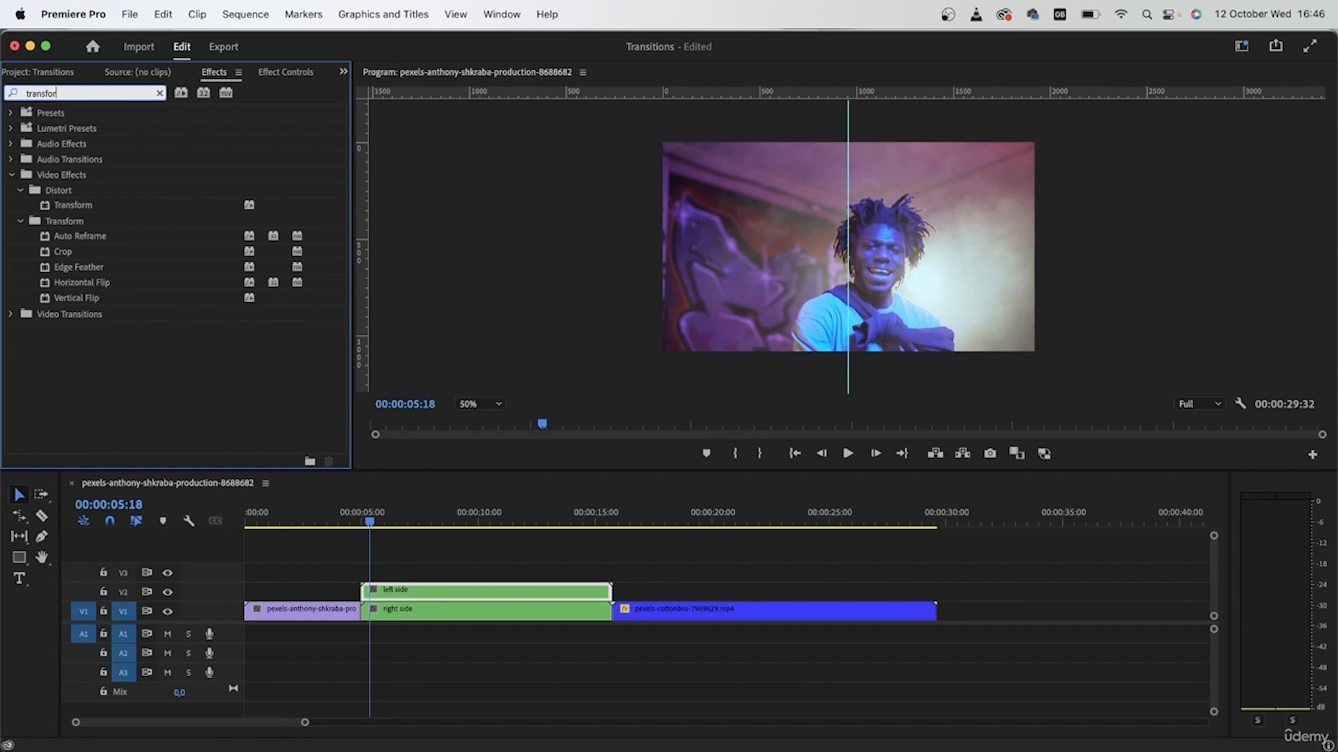
pyautogui.moveTo(99, 205); pyautogui.dragTo(530, 606)
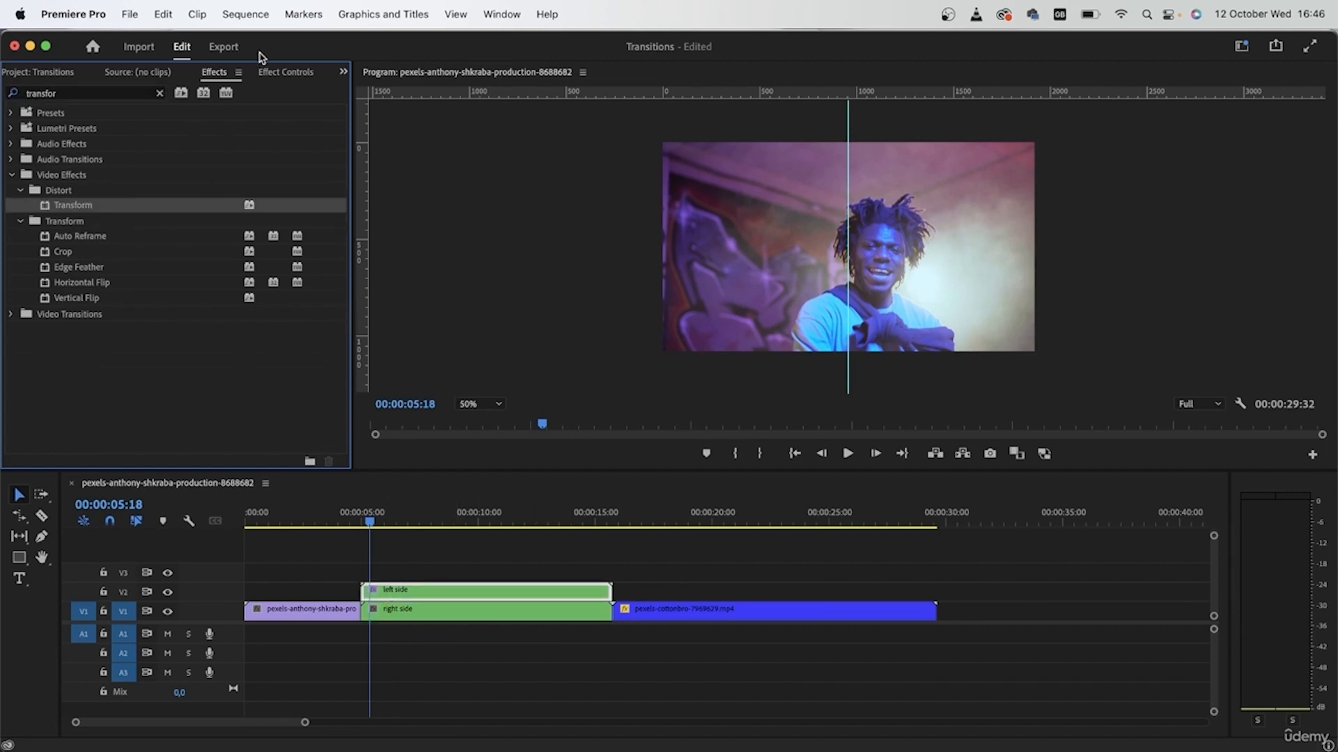
pyautogui.click(294, 72)
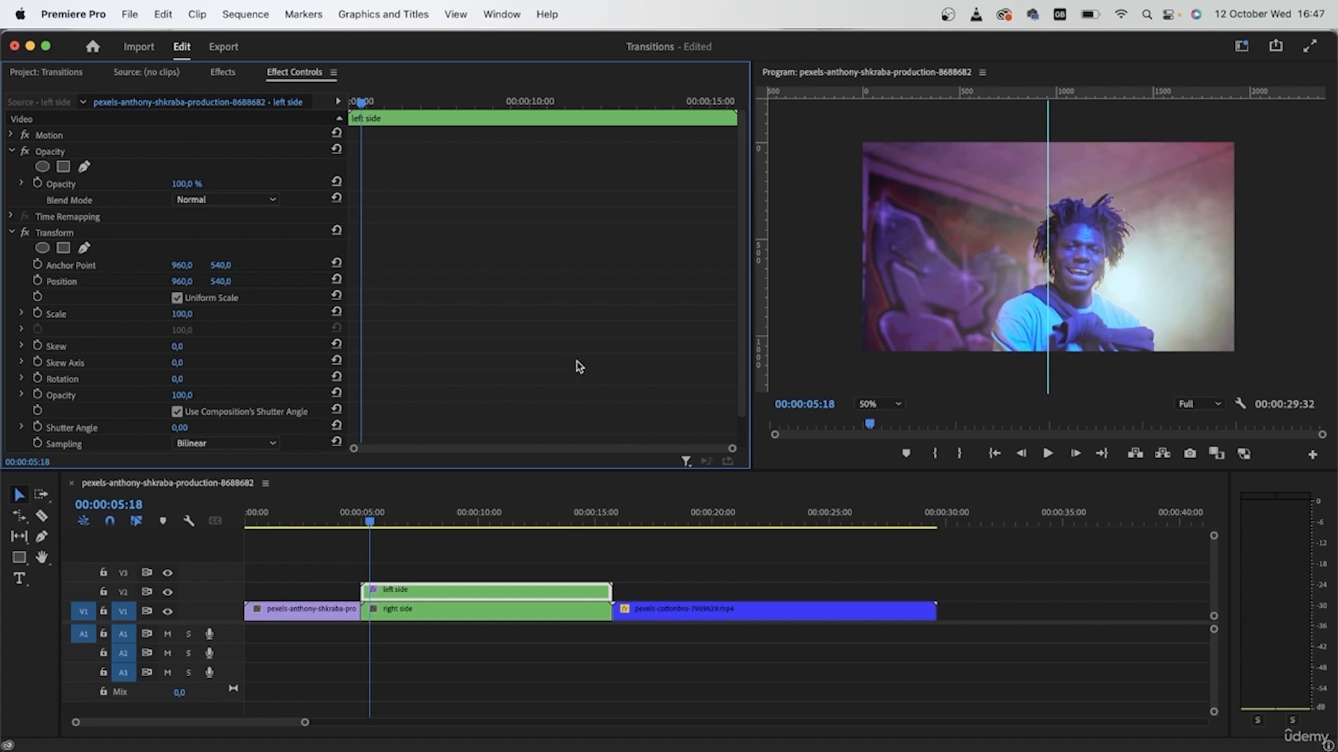
# Keyframe the left side clip's Transform Position from 960 at 05:00 to -96 at 06:06.
pyautogui.moveTo(370, 528)
pyautogui.mouseDown()
pyautogui.moveTo(411, 530)
pyautogui.moveTo(390, 519)
pyautogui.mouseUp()
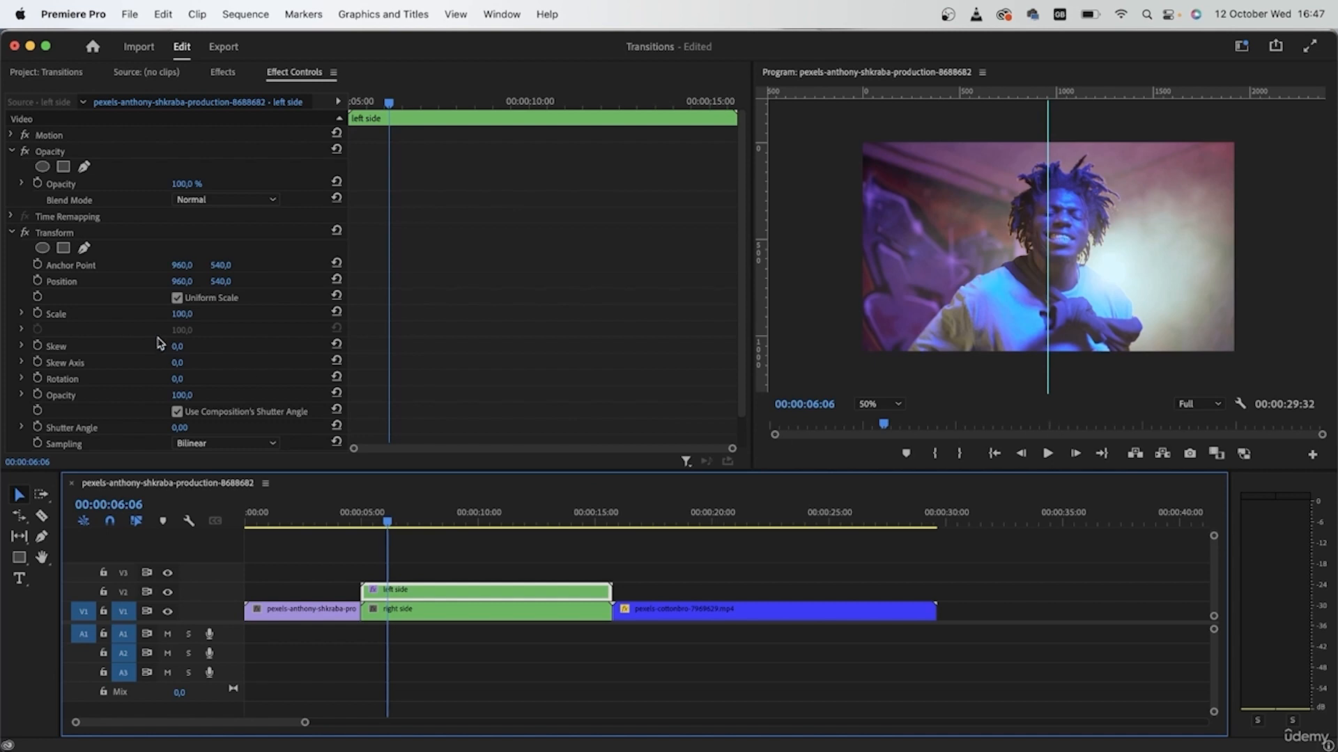
pyautogui.click(37, 281)
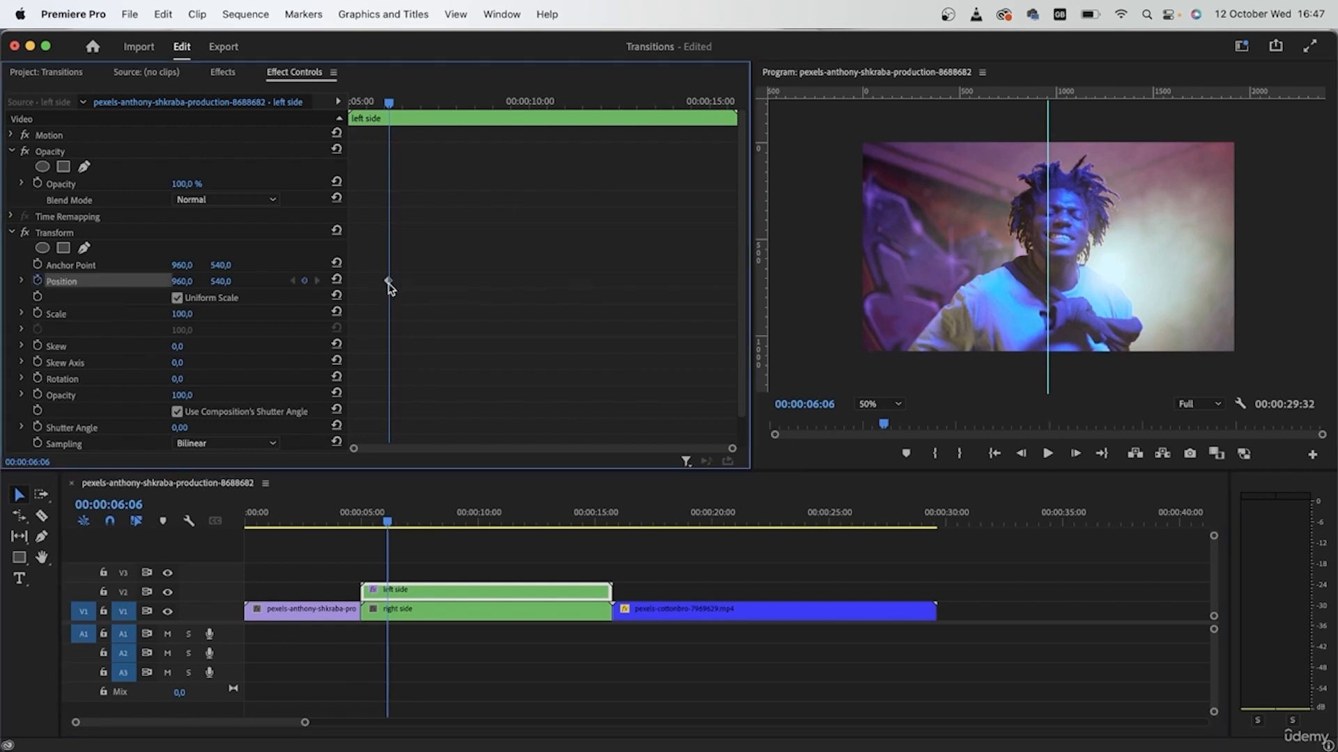
pyautogui.moveTo(387, 282); pyautogui.dragTo(370, 282)
pyautogui.click(180, 280)
pyautogui.write('490')
pyautogui.press('Return')
pyautogui.moveTo(186, 282); pyautogui.dragTo(126, 282)
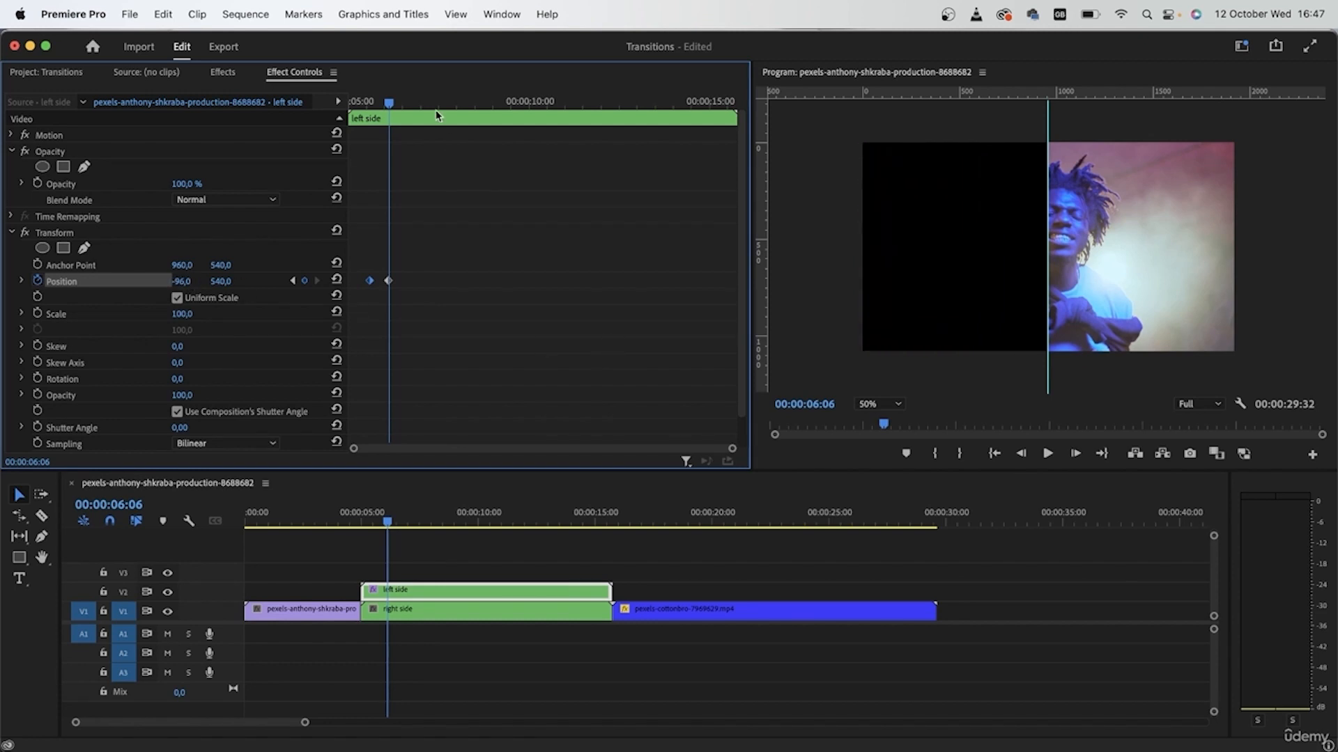
# Review the slide and give its Transform a 360° shutter angle motion blur.
pyautogui.moveTo(395, 110); pyautogui.dragTo(284, 120)
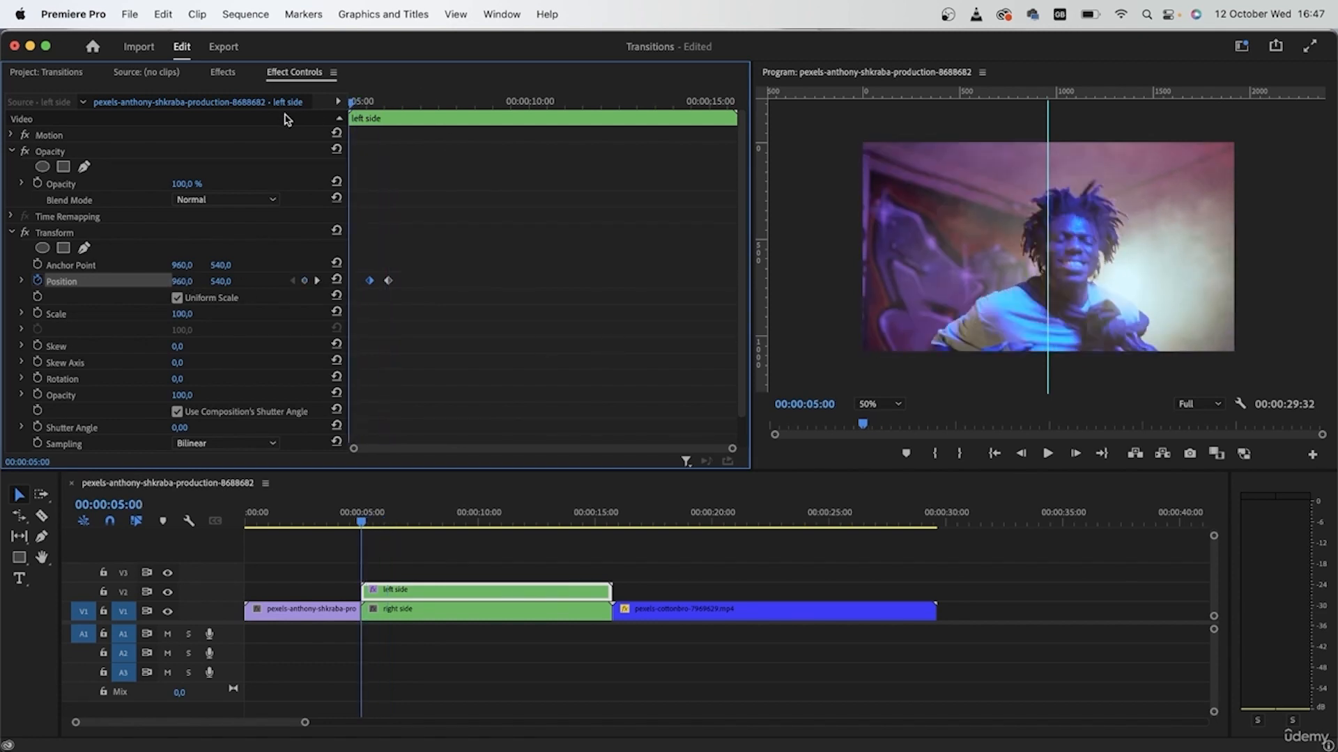
pyautogui.press('space')
pyautogui.press('space')
pyautogui.moveTo(400, 102); pyautogui.dragTo(363, 108)
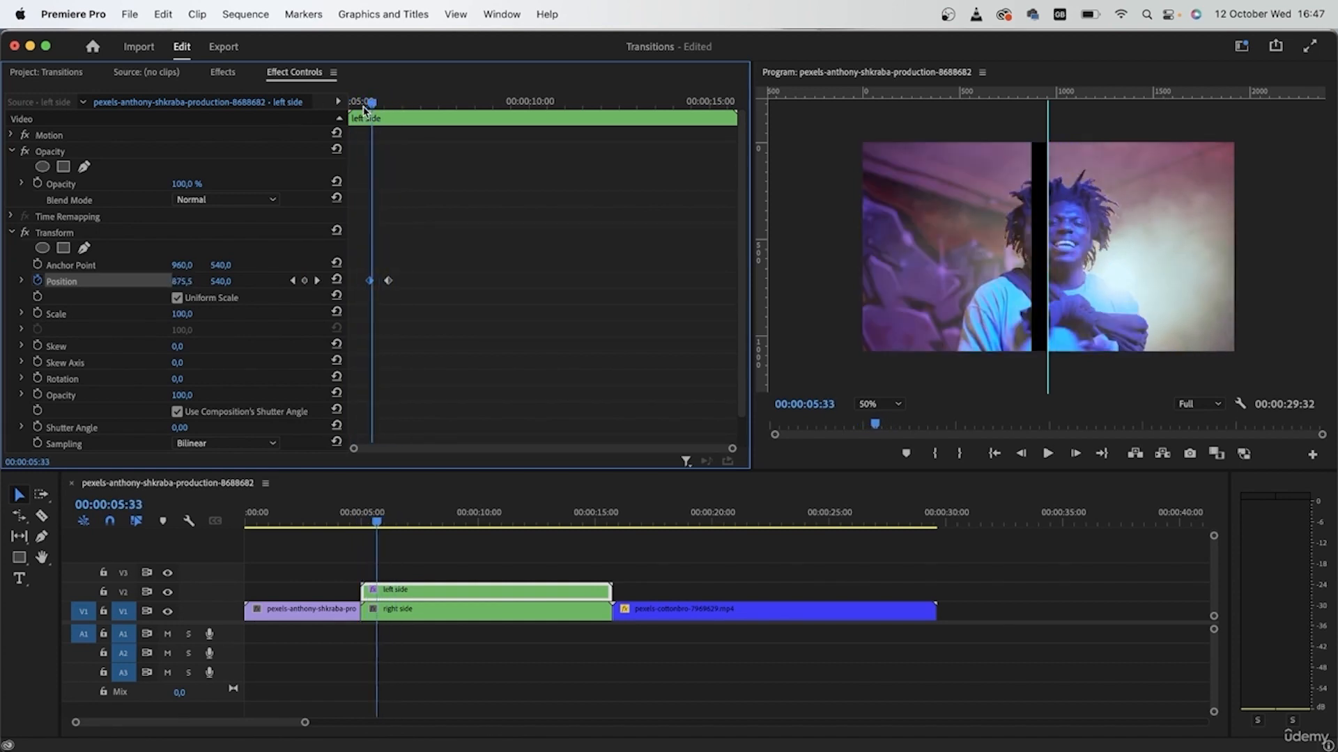
pyautogui.click(177, 411)
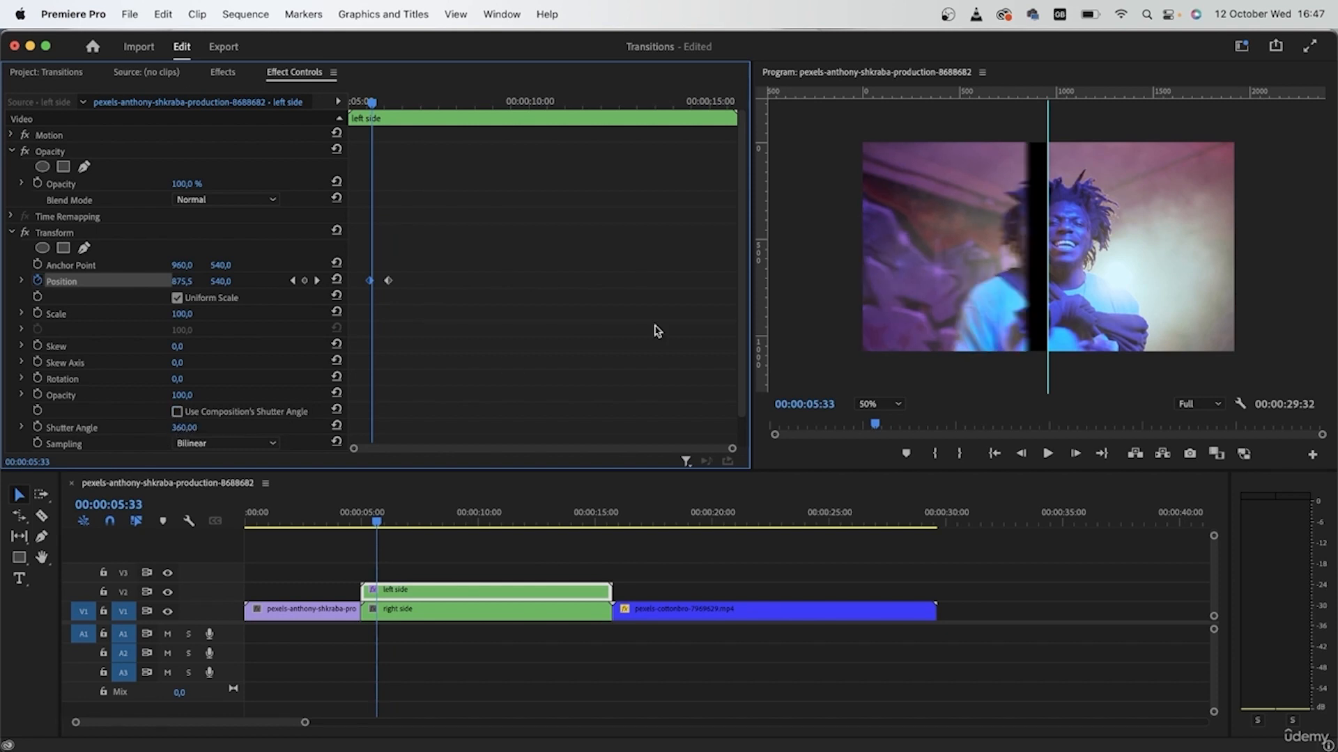
pyautogui.moveTo(378, 102); pyautogui.dragTo(371, 106)
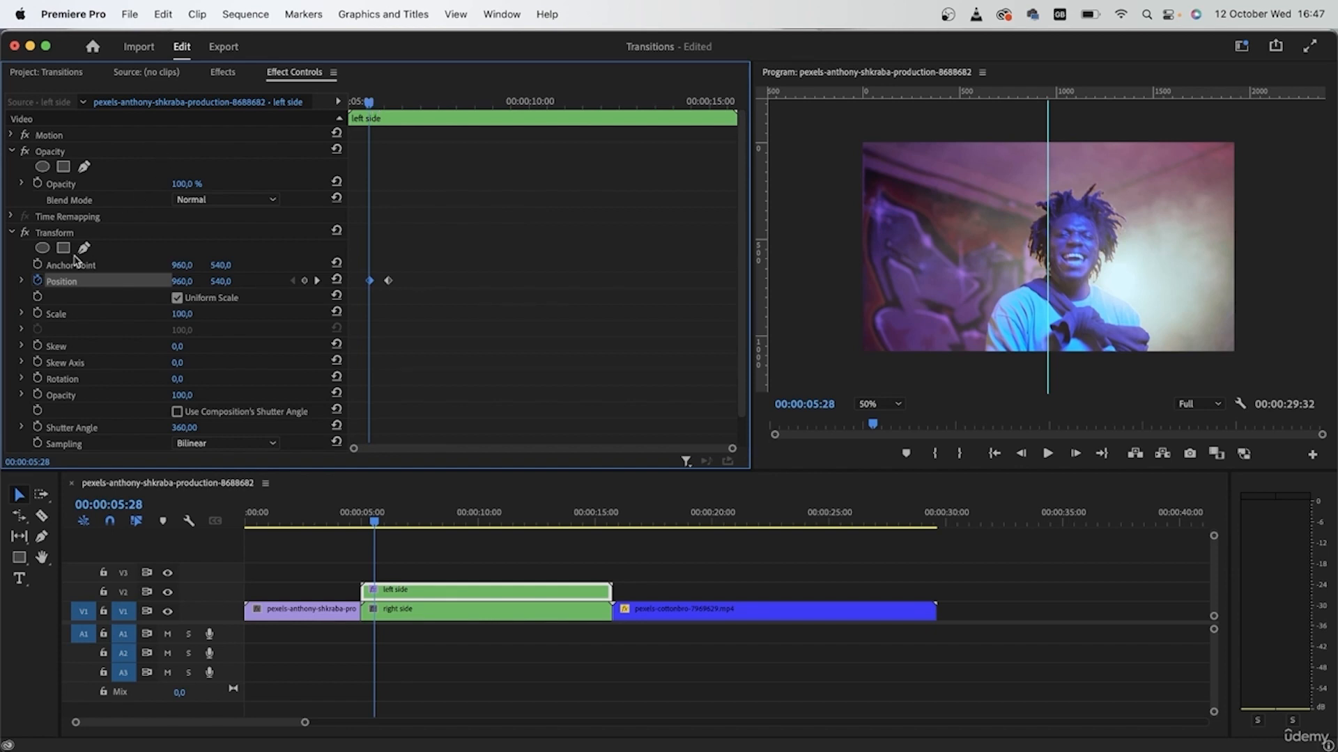
pyautogui.click(42, 236)
pyautogui.click(11, 233)
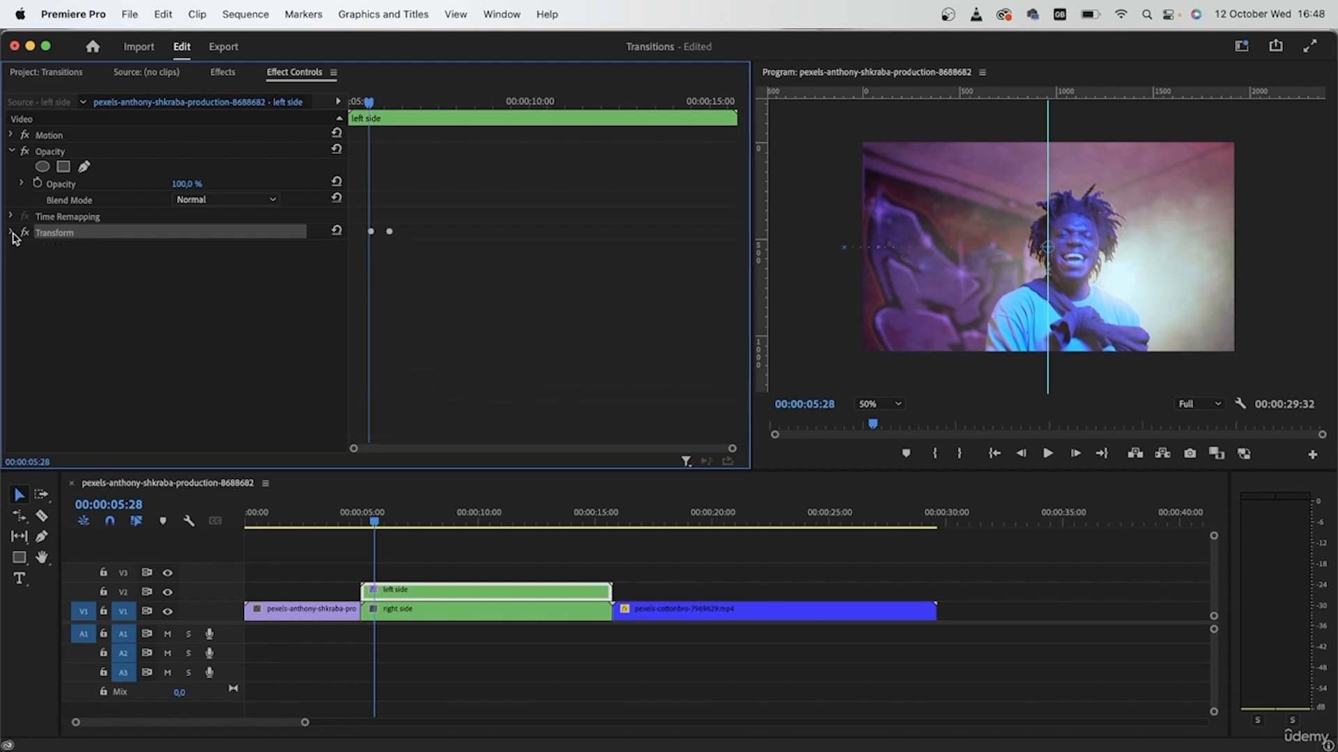
# Paste the left side clip's Transform animation onto the right side clip.
pyautogui.click(437, 619)
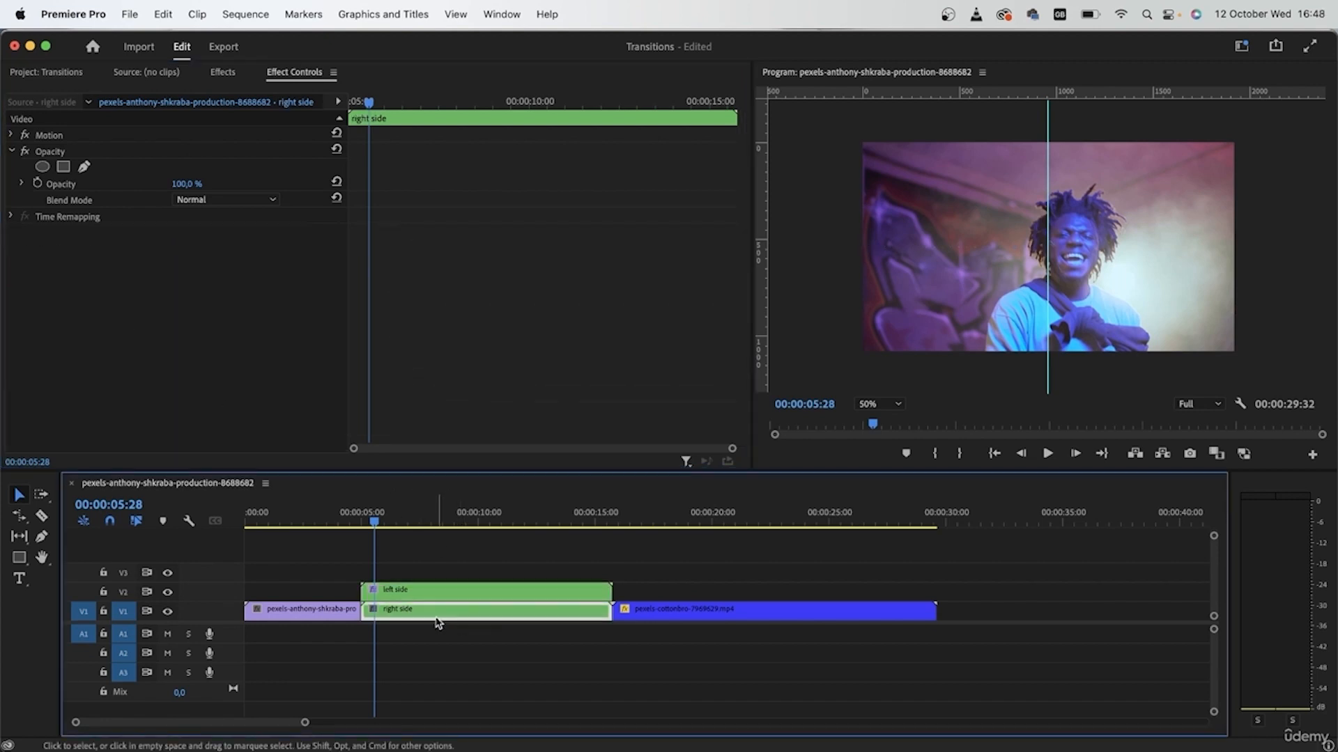
pyautogui.click(105, 326)
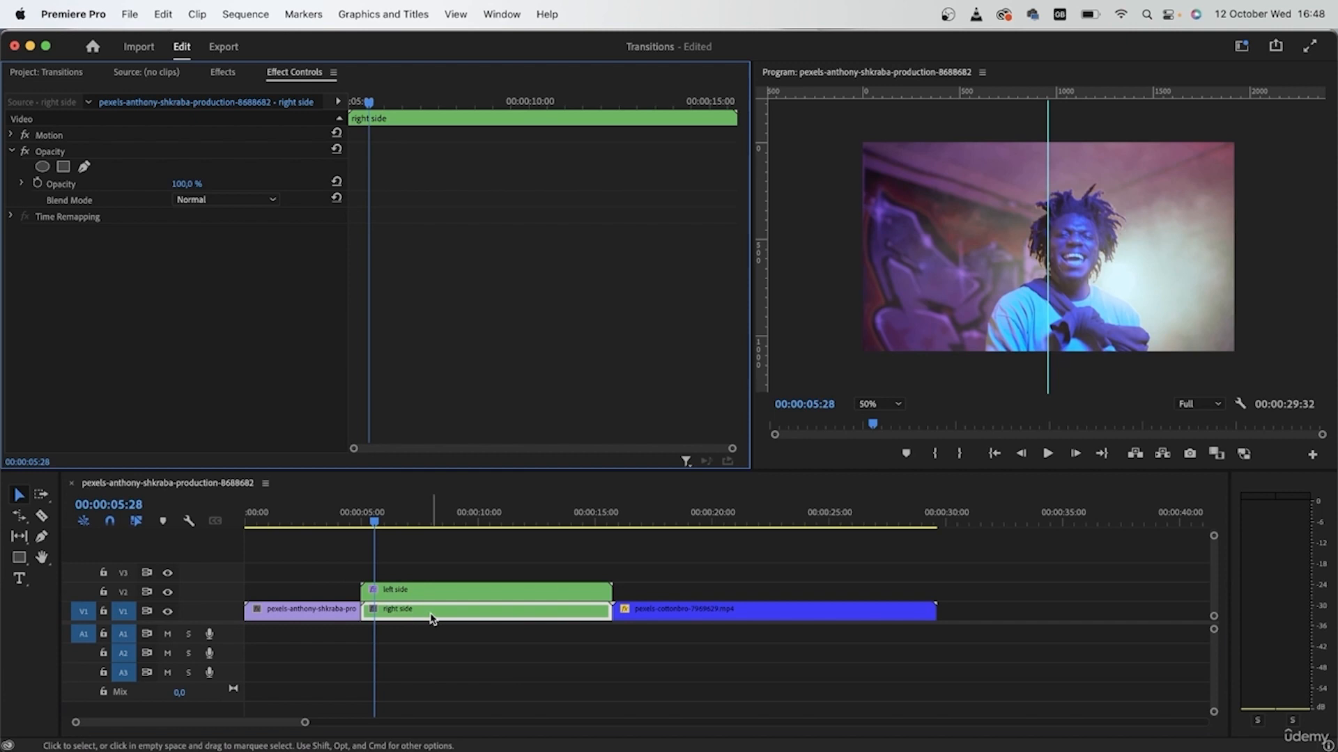
pyautogui.press('super+v')
pyautogui.click(399, 610)
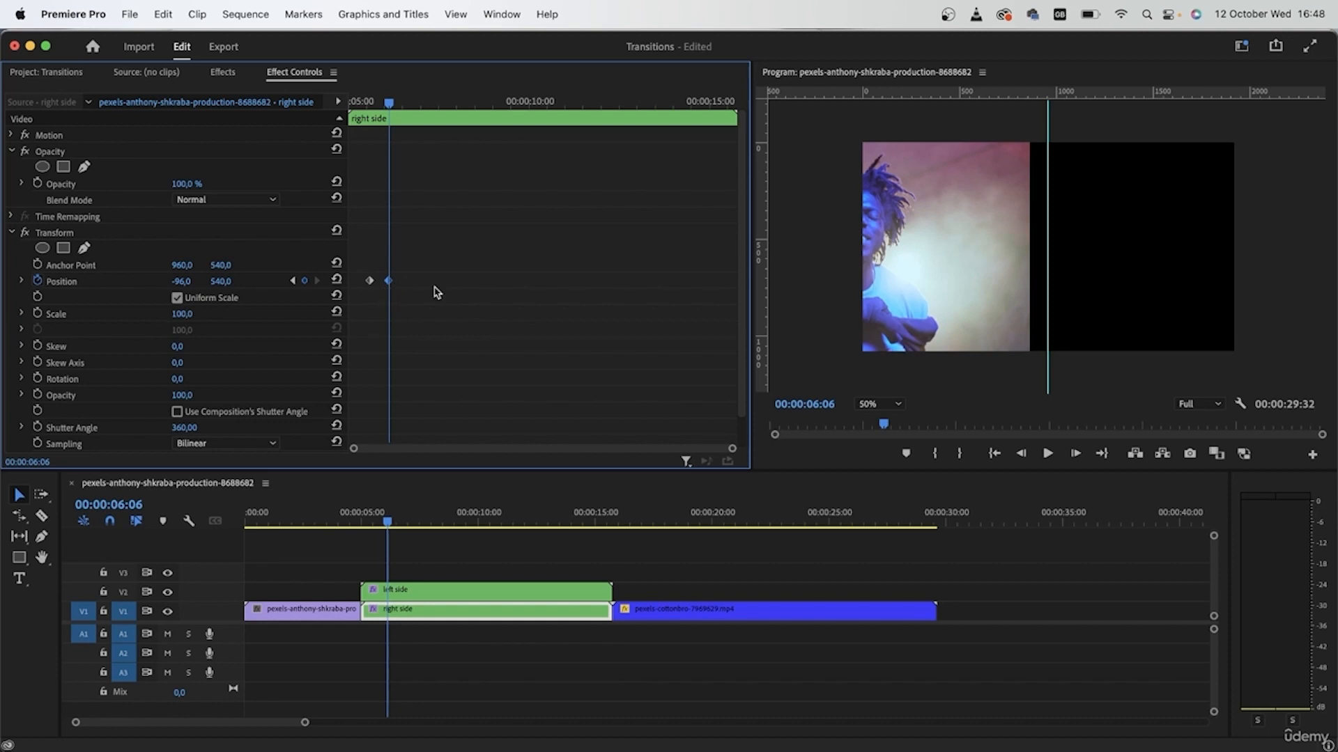
# Raise the end keyframe's Position X so the right side clip exits to the right.
pyautogui.moveTo(179, 281); pyautogui.dragTo(2, 309)
pyautogui.moveTo(179, 282); pyautogui.dragTo(379, 281)
pyautogui.moveTo(359, 521); pyautogui.dragTo(404, 558)
pyautogui.moveTo(403, 559); pyautogui.dragTo(396, 559)
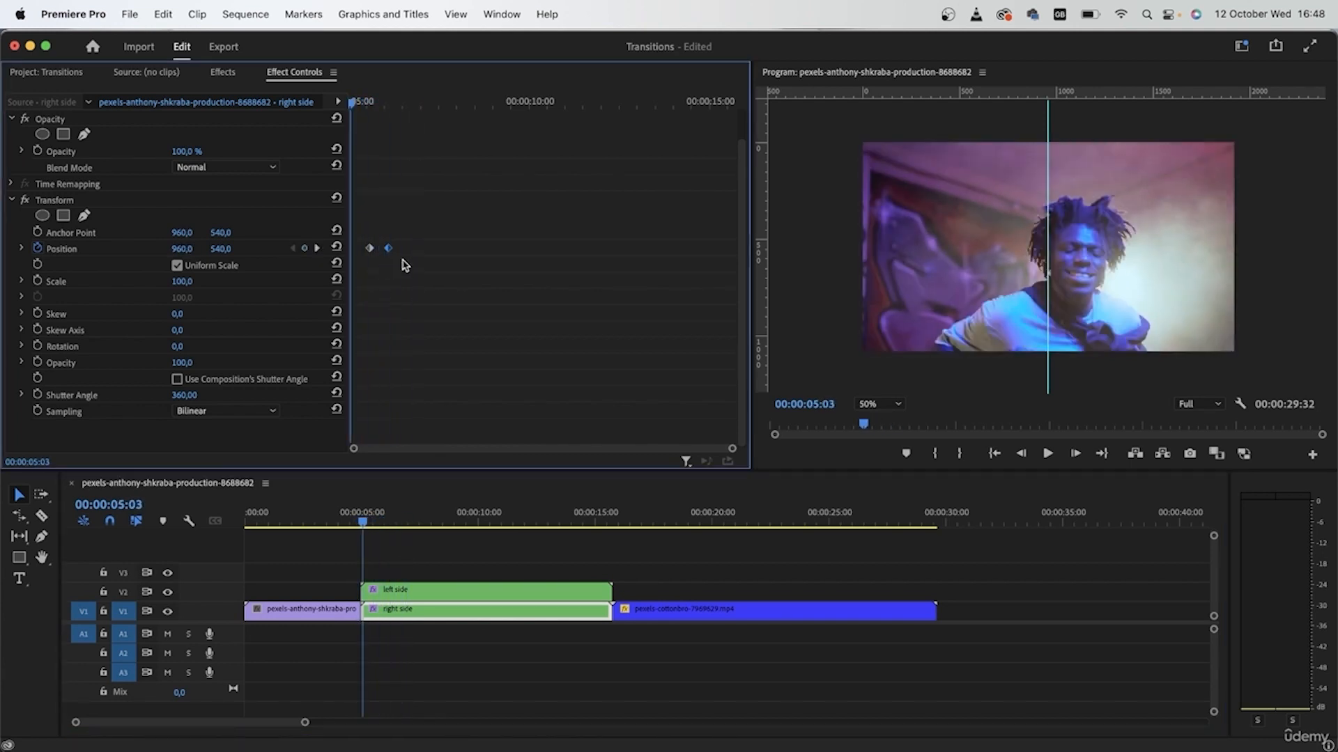
pyautogui.moveTo(358, 105); pyautogui.dragTo(378, 104)
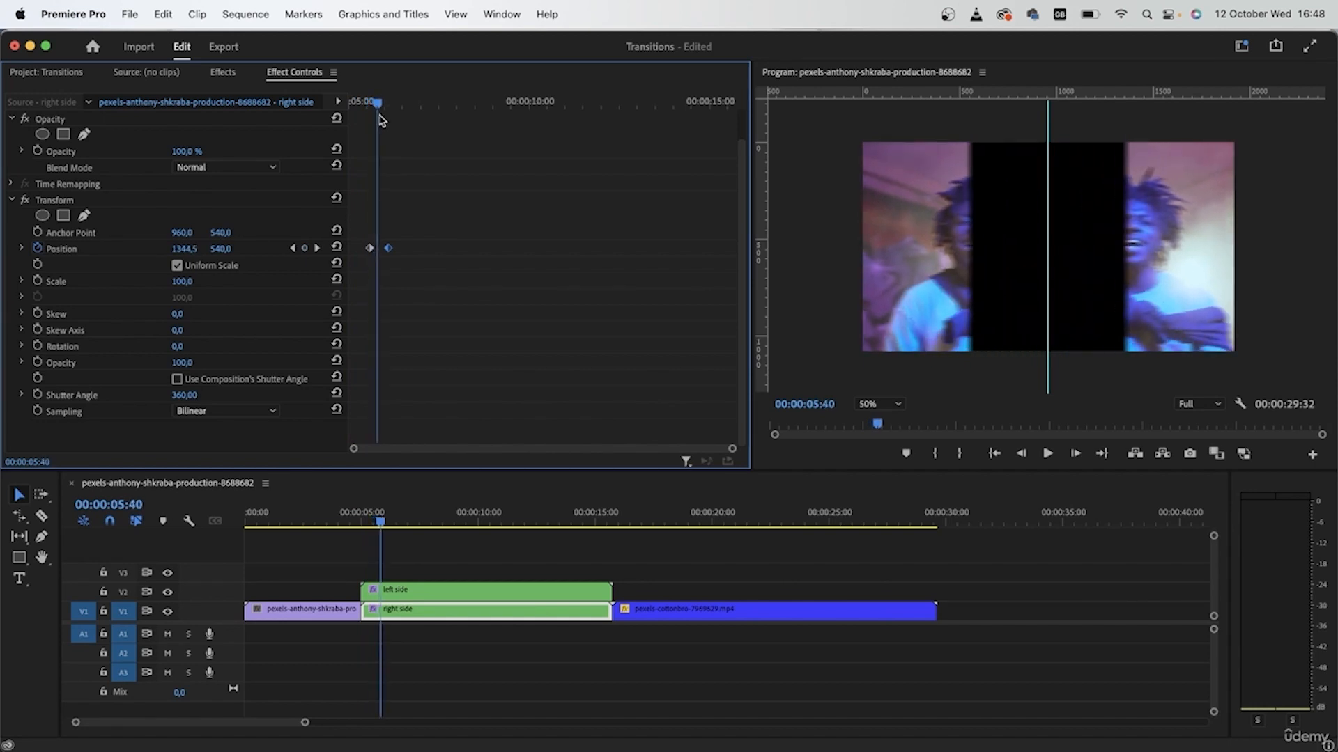
# Give the end Position keyframe Ease In and the first Ease Out, then play back.
pyautogui.rightClick(388, 250)
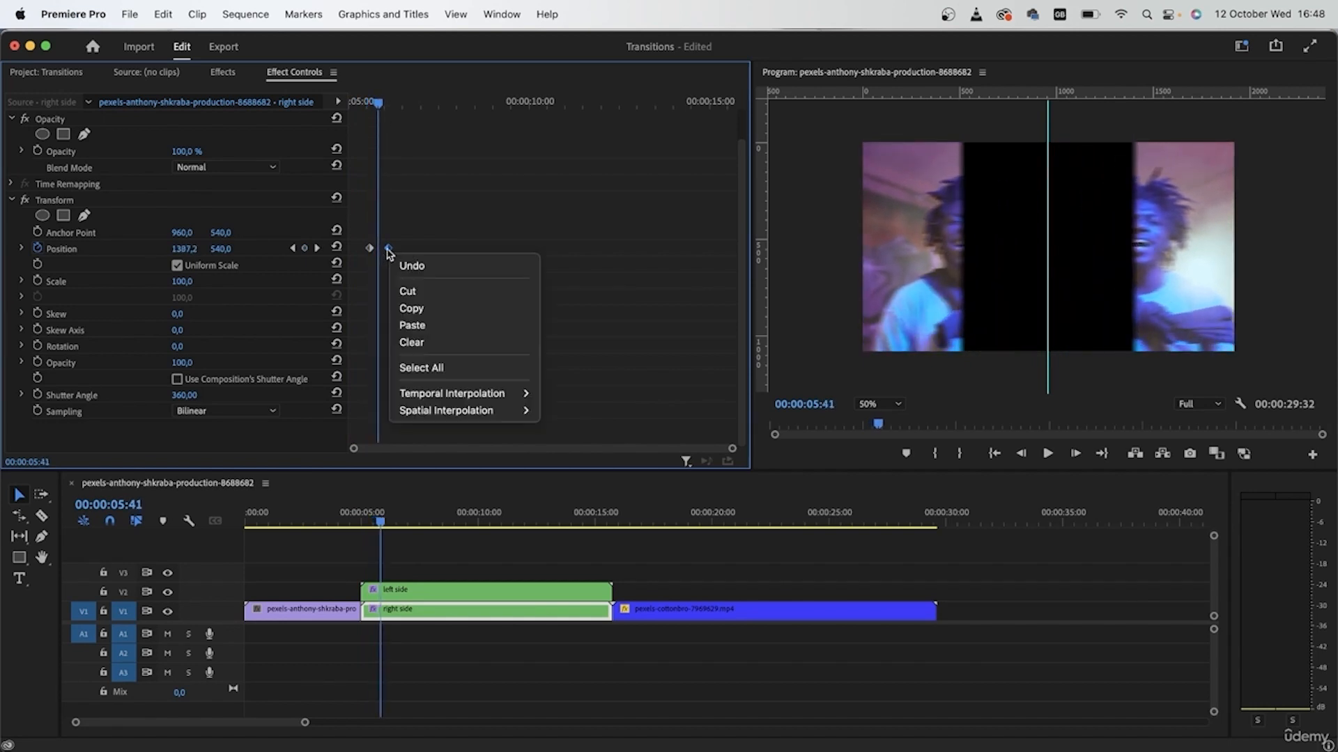
pyautogui.moveTo(501, 393)
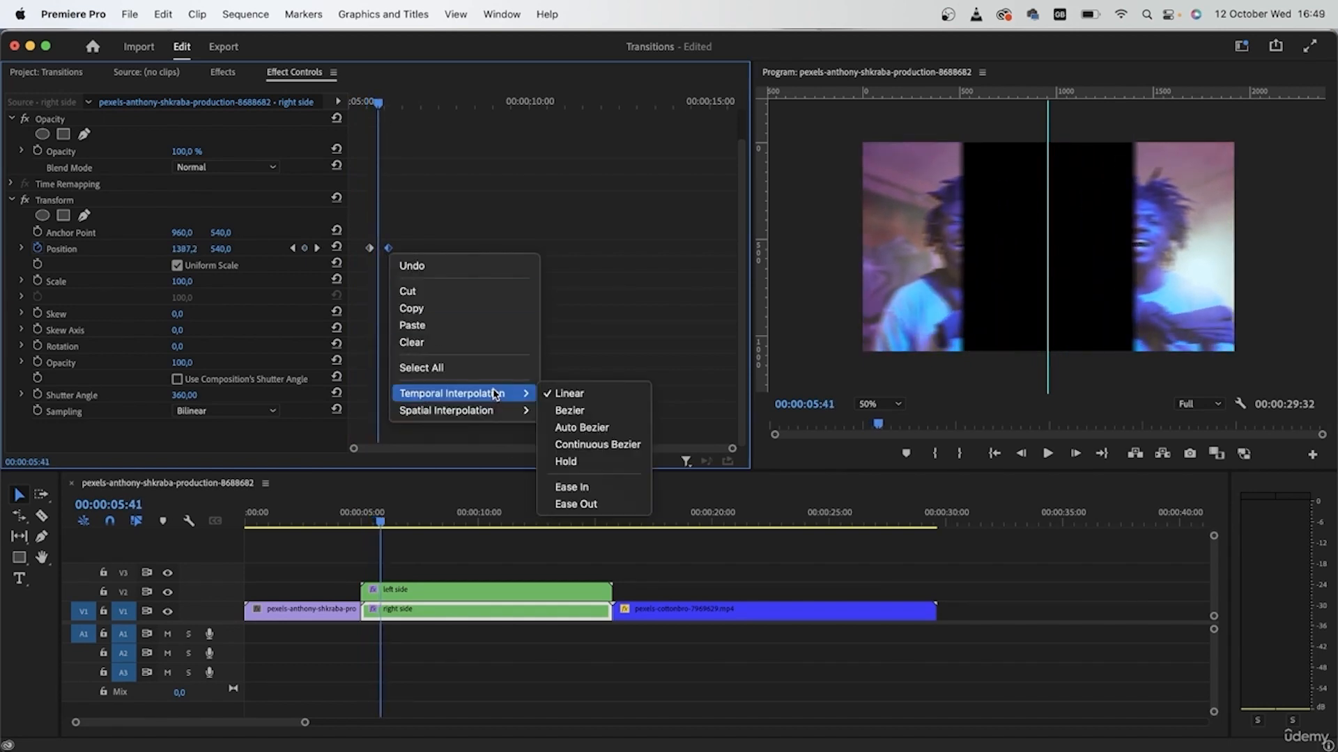
pyautogui.click(599, 489)
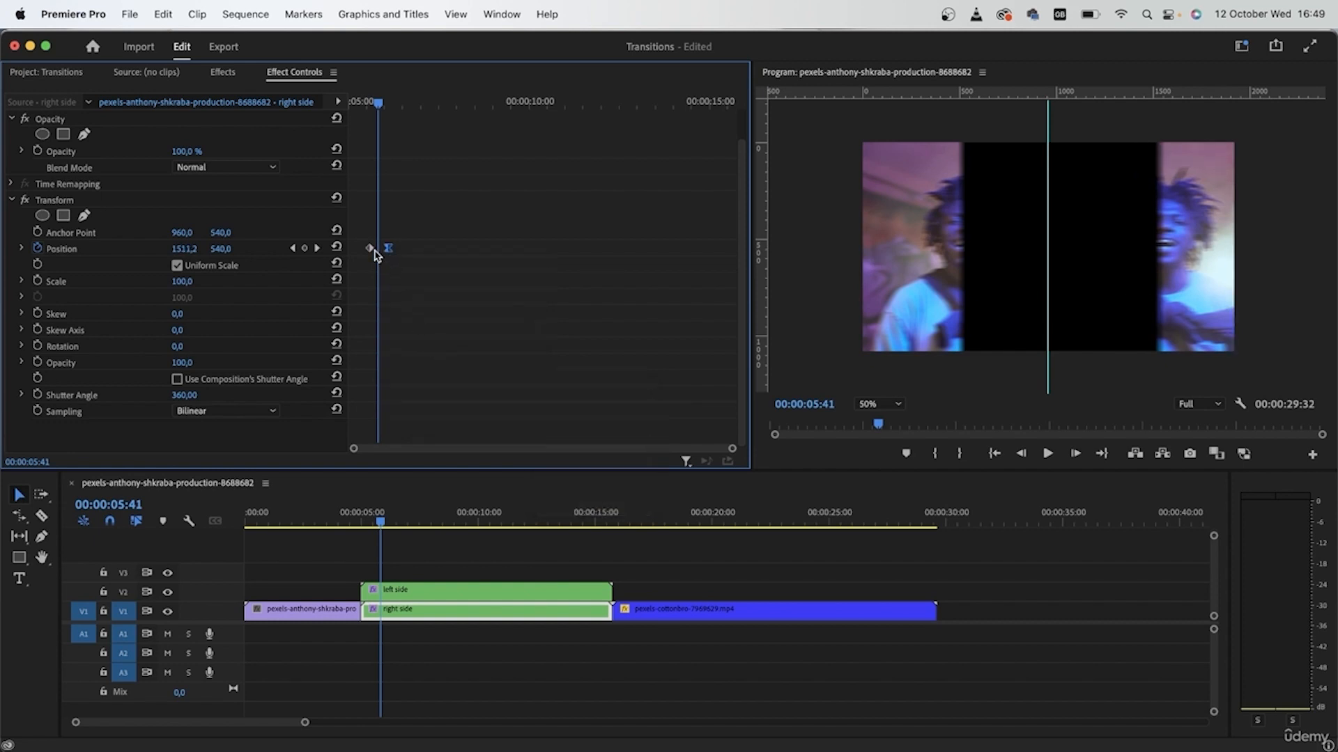
pyautogui.rightClick(372, 252)
pyautogui.moveTo(491, 394)
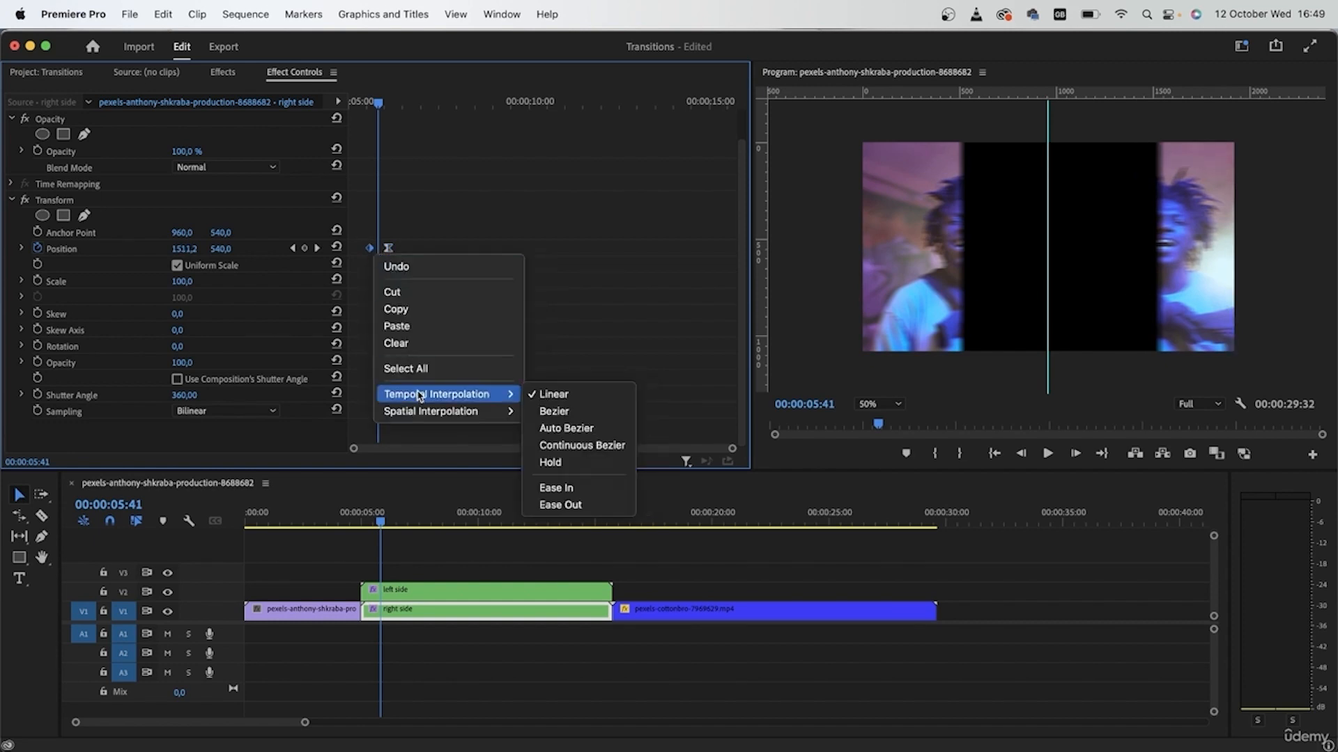
pyautogui.click(605, 506)
pyautogui.moveTo(380, 104); pyautogui.dragTo(327, 112)
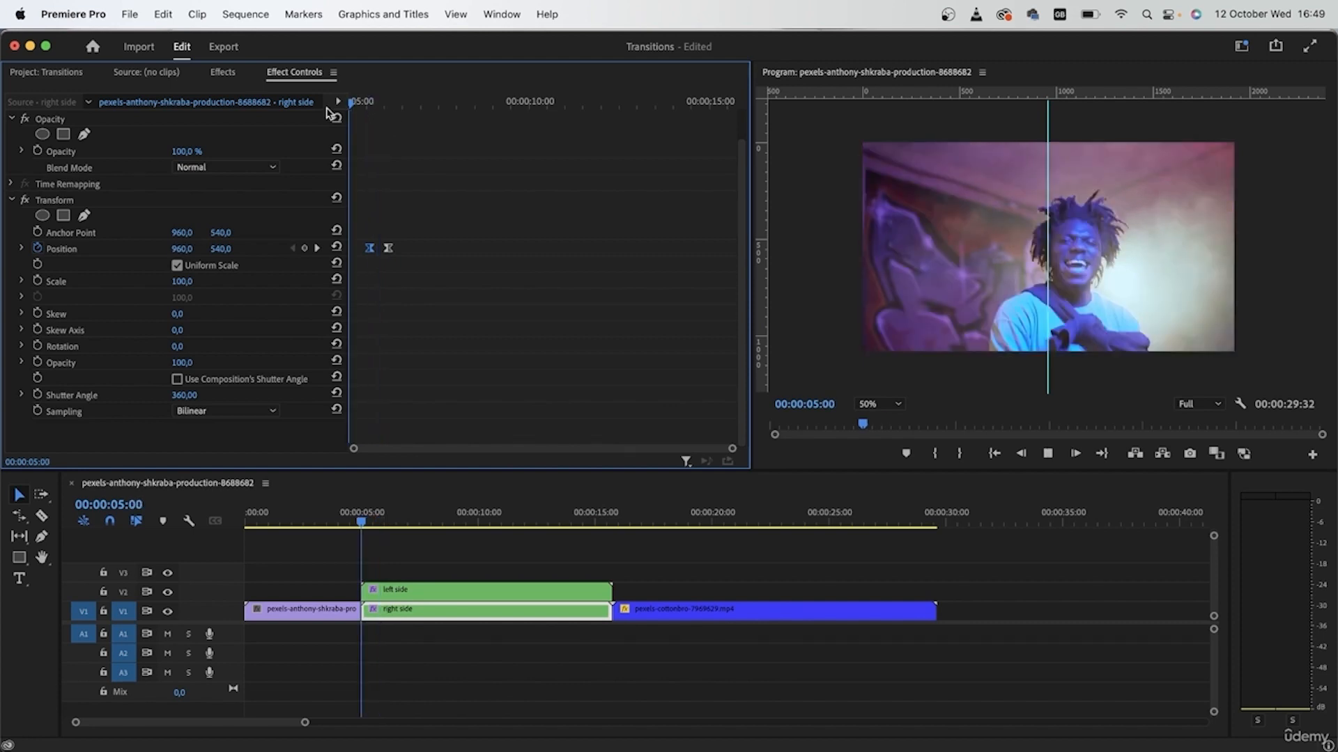
pyautogui.press('space')
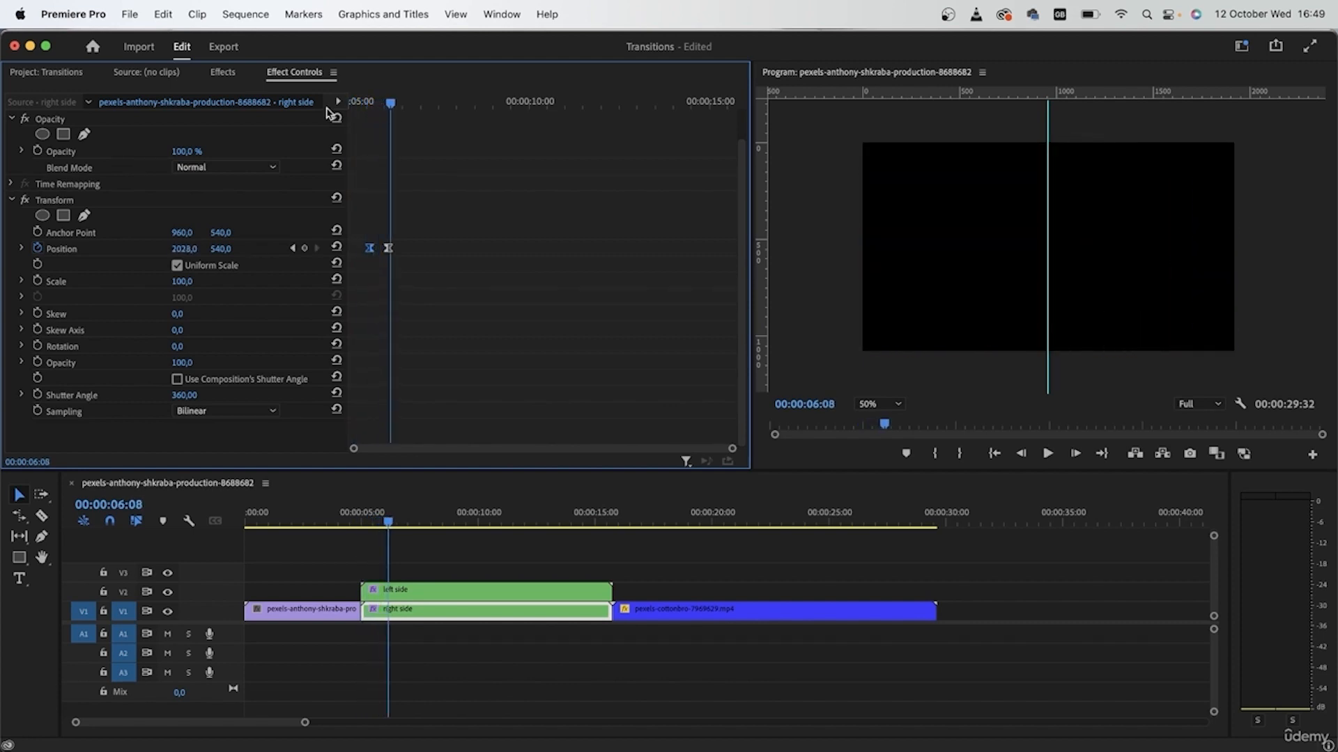
# Show the left side clip's Transform settings and select both side clips.
pyautogui.moveTo(392, 103); pyautogui.dragTo(376, 102)
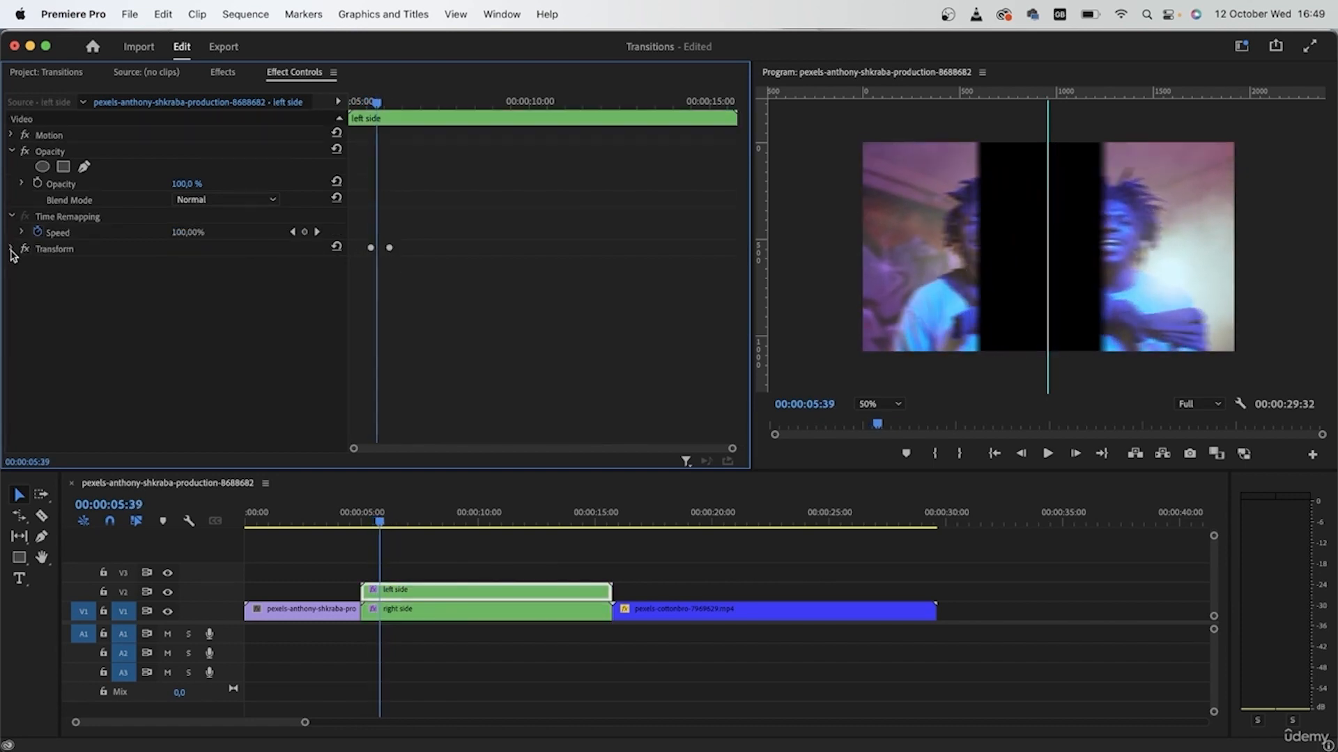
pyautogui.click(10, 249)
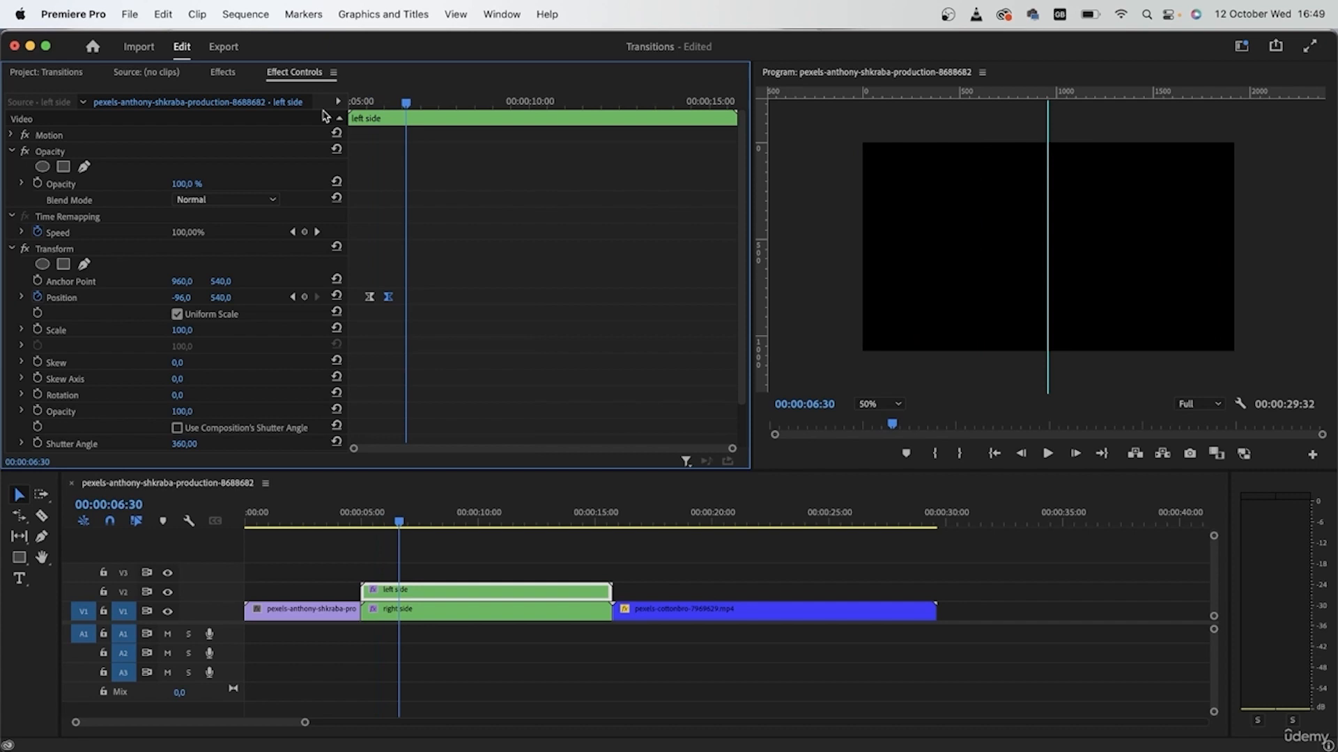
pyautogui.moveTo(528, 555); pyautogui.dragTo(492, 593)
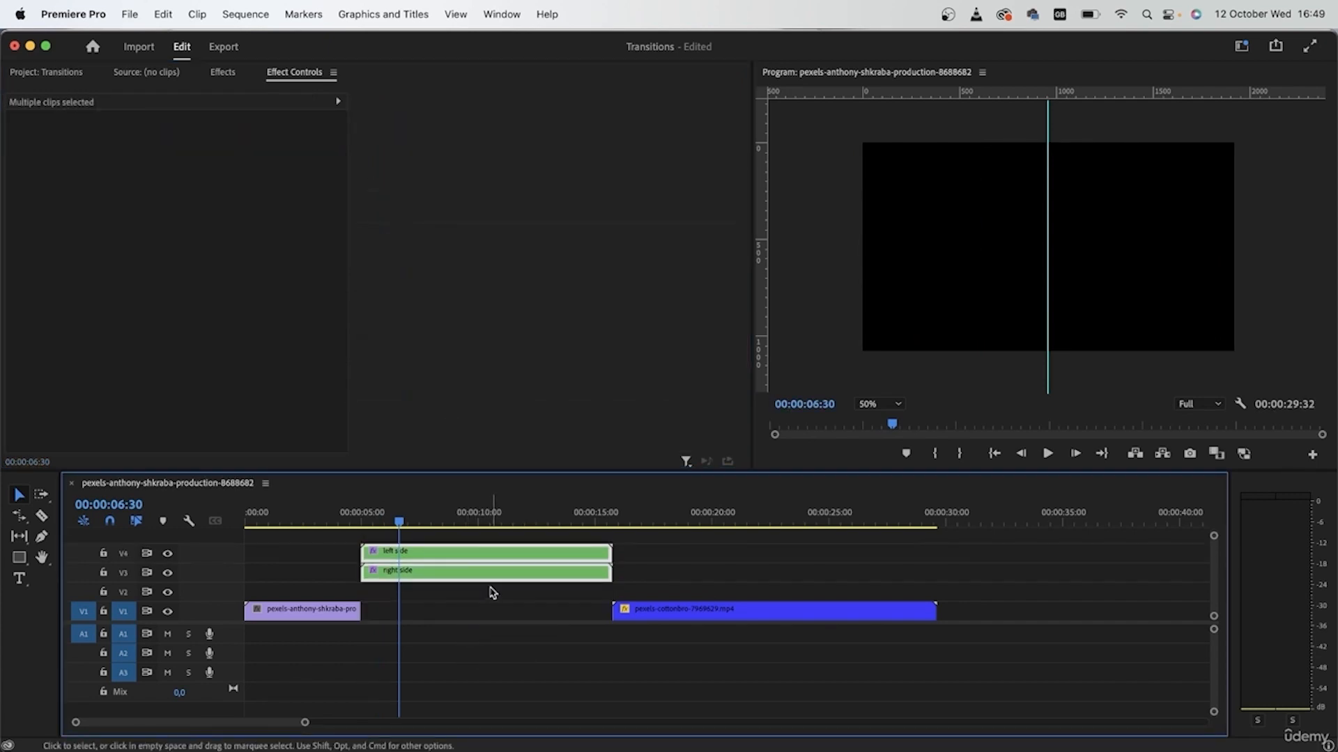
# Move the cottonbro clip to start at 00:00:05:00 on V1 and razor it at 00:00:15:00.
pyautogui.click(633, 613)
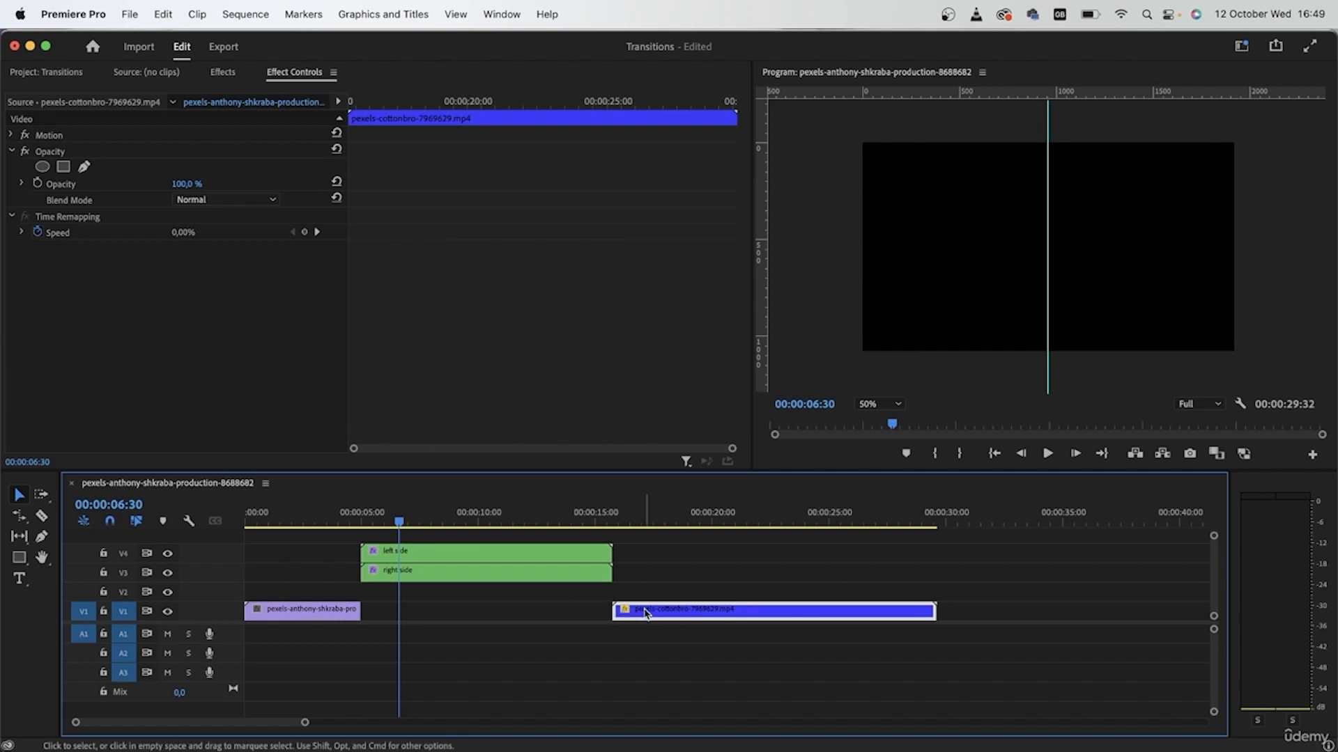
pyautogui.moveTo(645, 614); pyautogui.dragTo(418, 618)
pyautogui.press('c')
pyautogui.click(614, 612)
pyautogui.press('v')
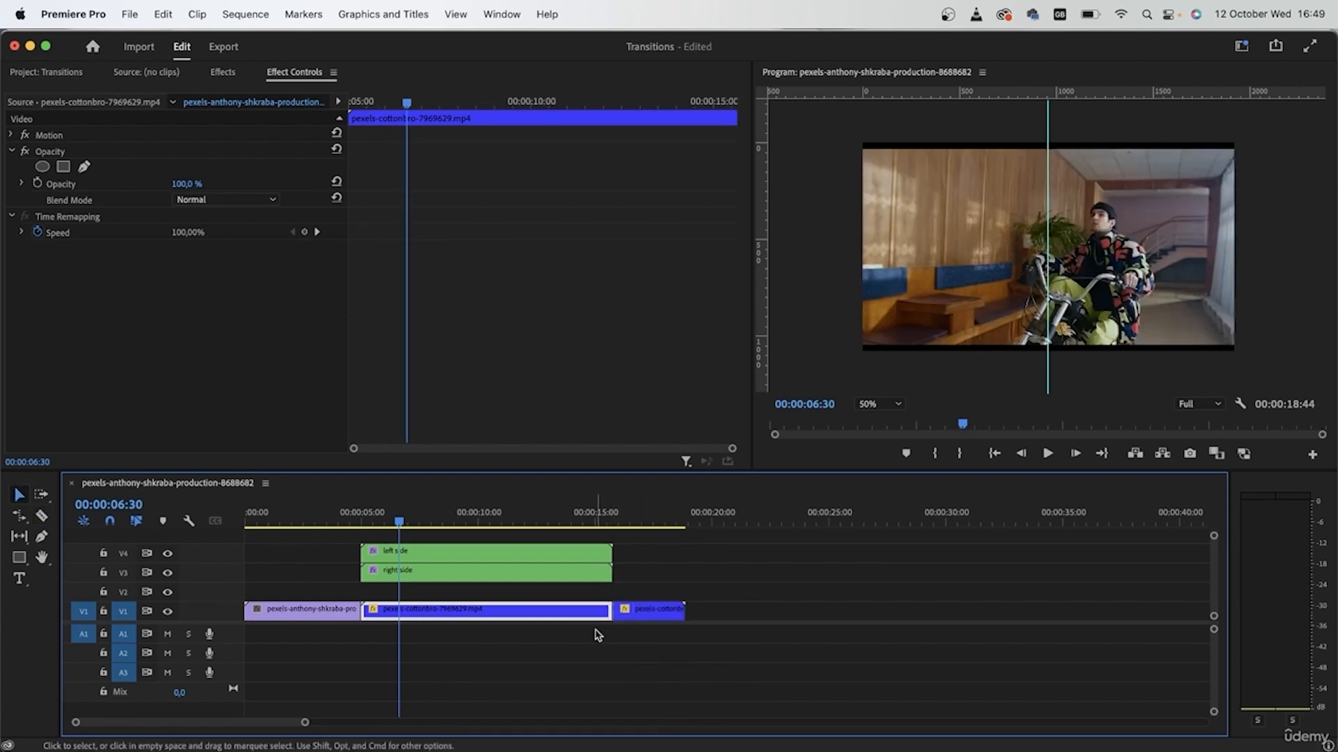
# Lower both split clips one track to V3 and V2.
pyautogui.moveTo(655, 587); pyautogui.dragTo(364, 543)
pyautogui.moveTo(568, 575); pyautogui.dragTo(569, 595)
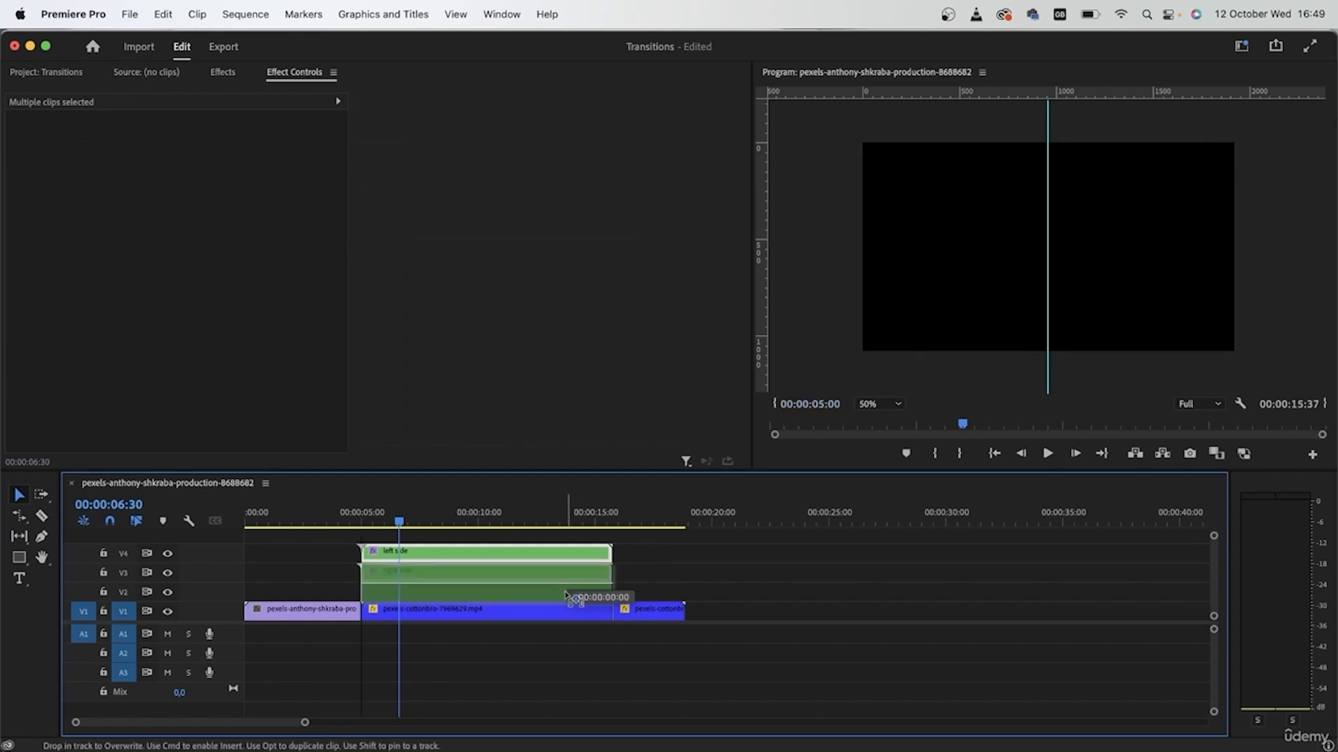
pyautogui.click(566, 652)
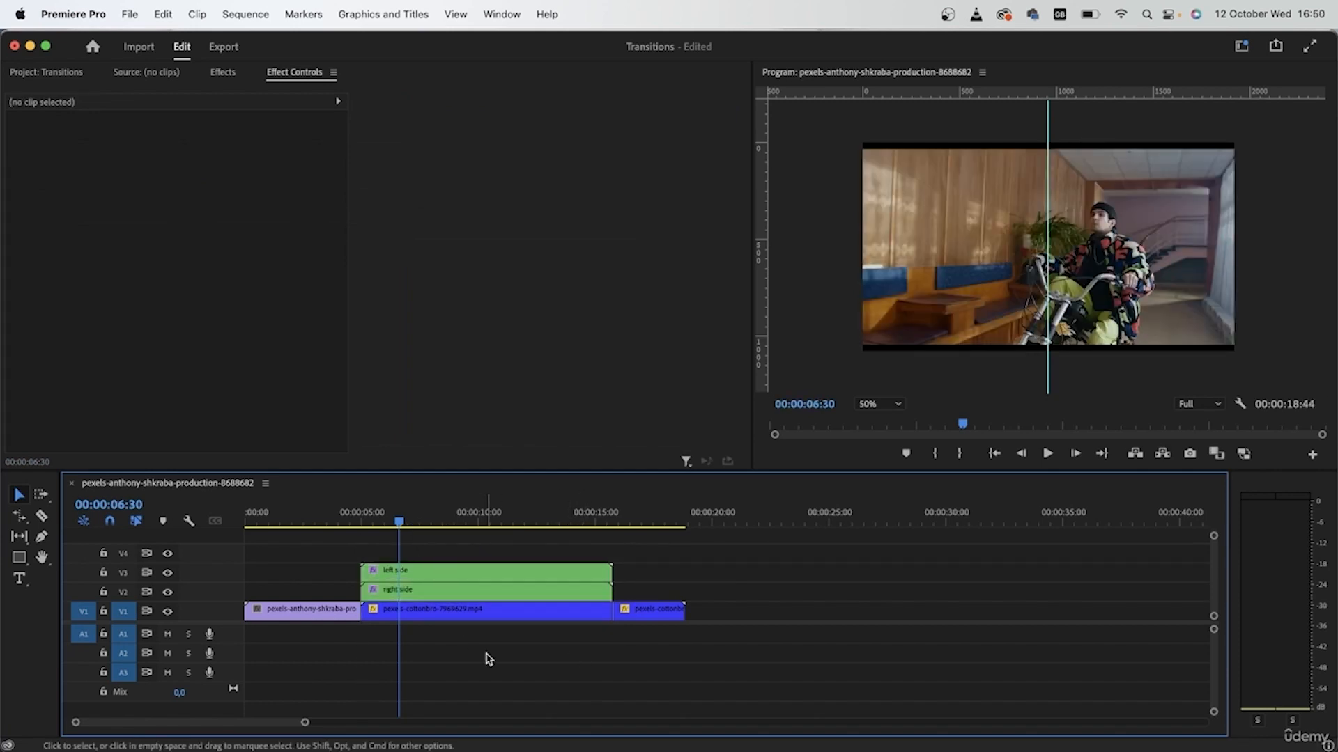
# Nest the split clips and the cottonbro clip beneath into a sequence named transition.
pyautogui.moveTo(547, 676); pyautogui.dragTo(473, 545)
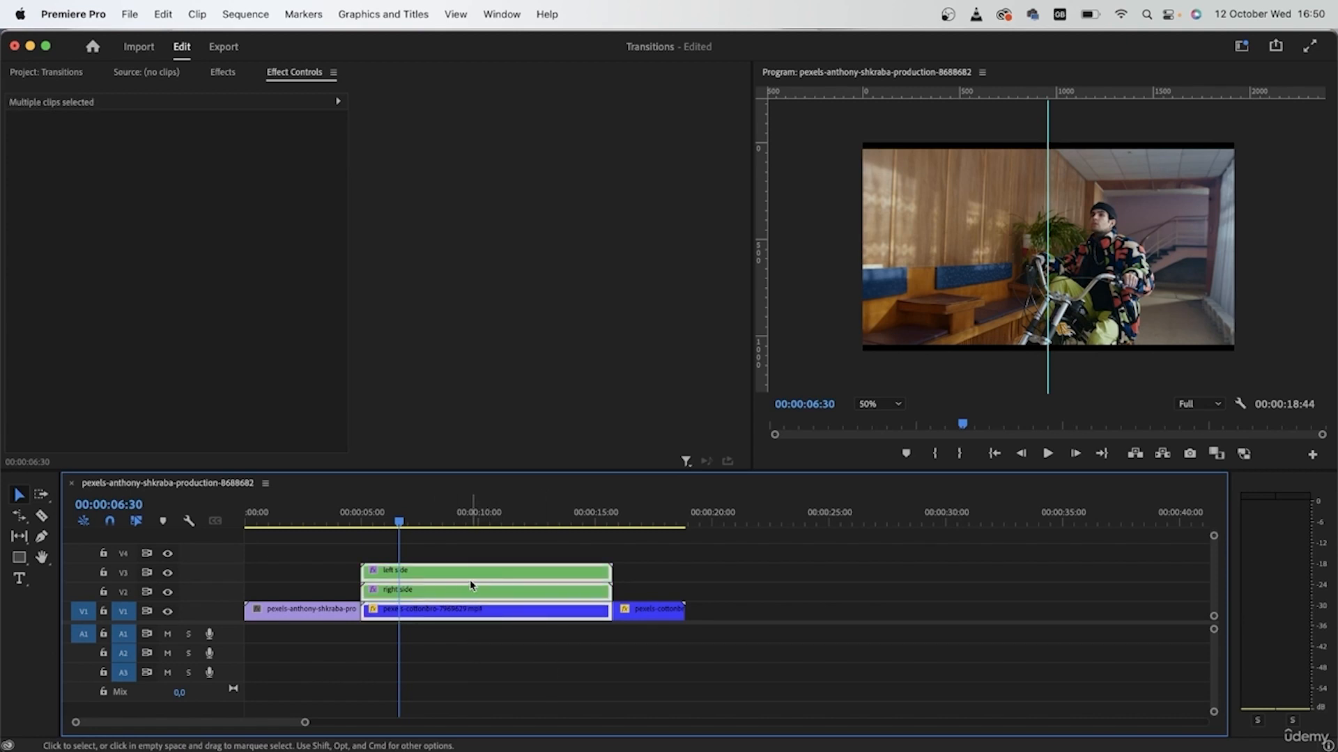
pyautogui.rightClick(470, 579)
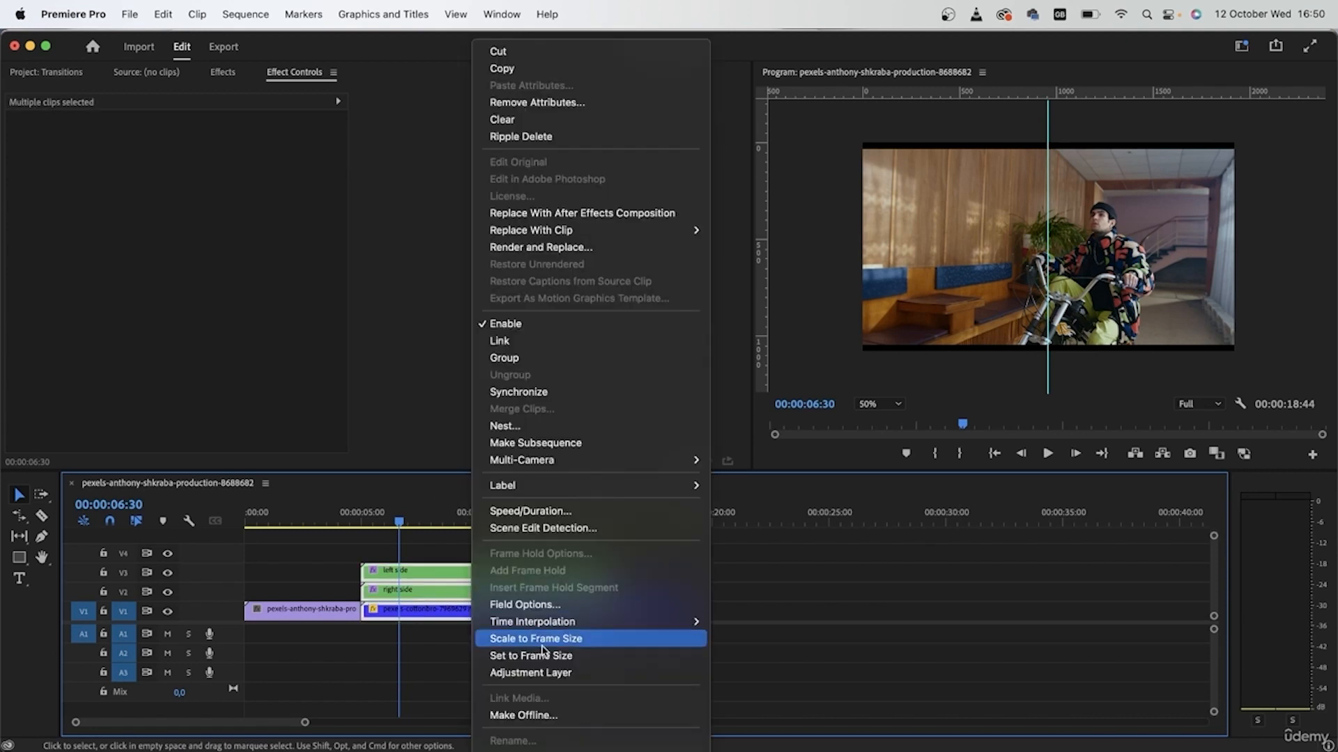
pyautogui.click(551, 426)
pyautogui.write('transition')
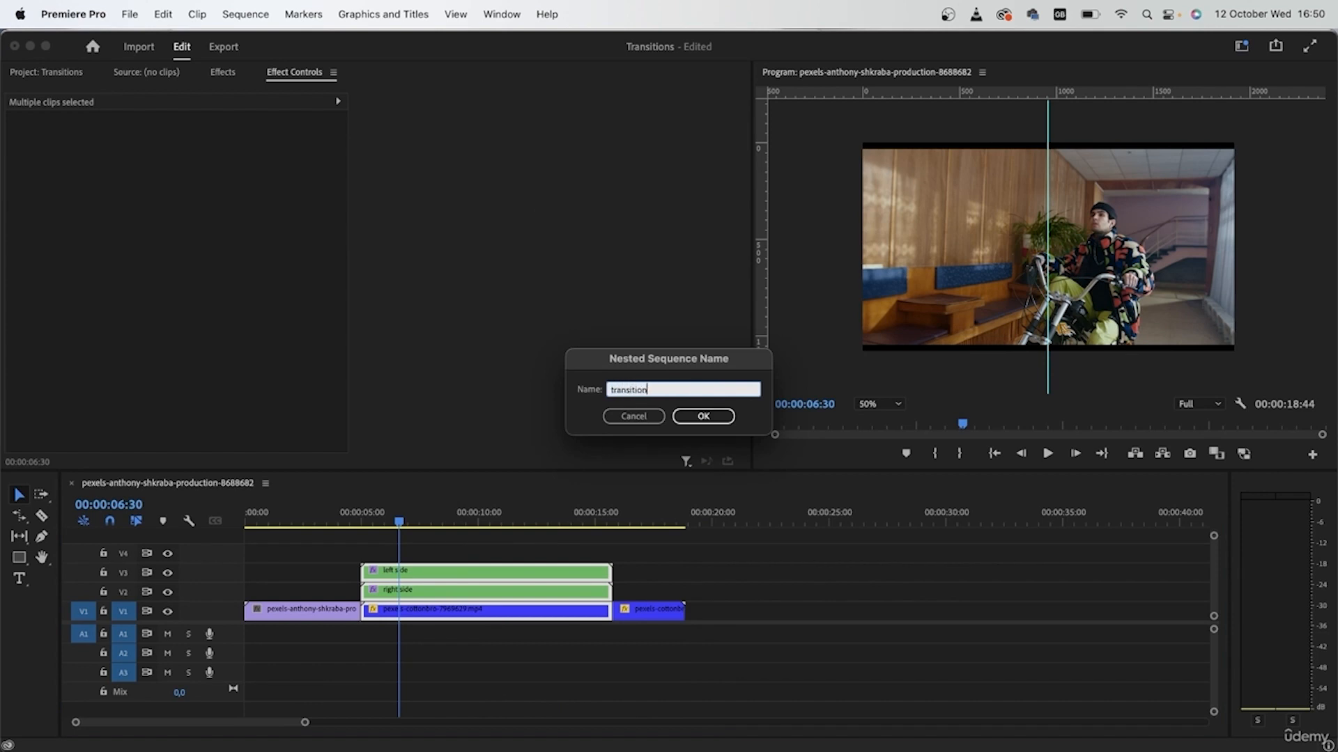
pyautogui.press('Return')
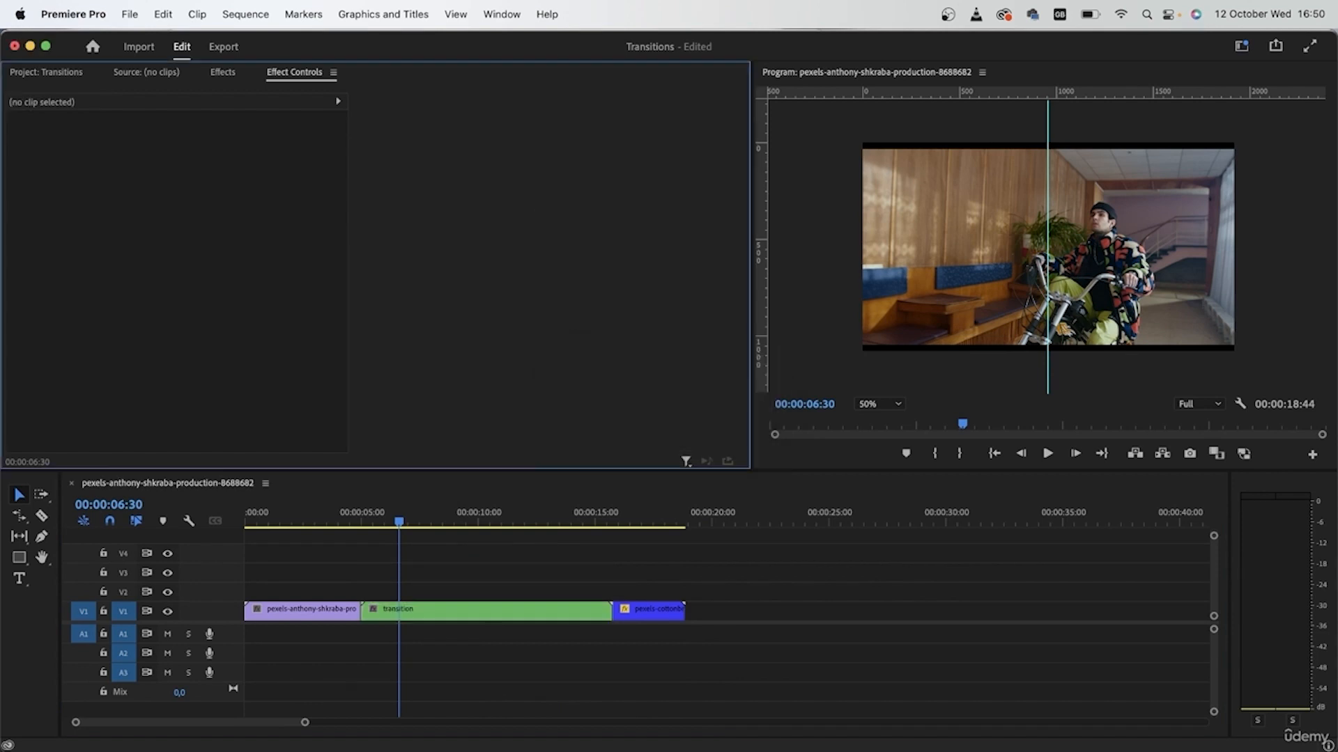
# Apply the Transform effect to the transition clip, preview it, then undo.
pyautogui.click(564, 614)
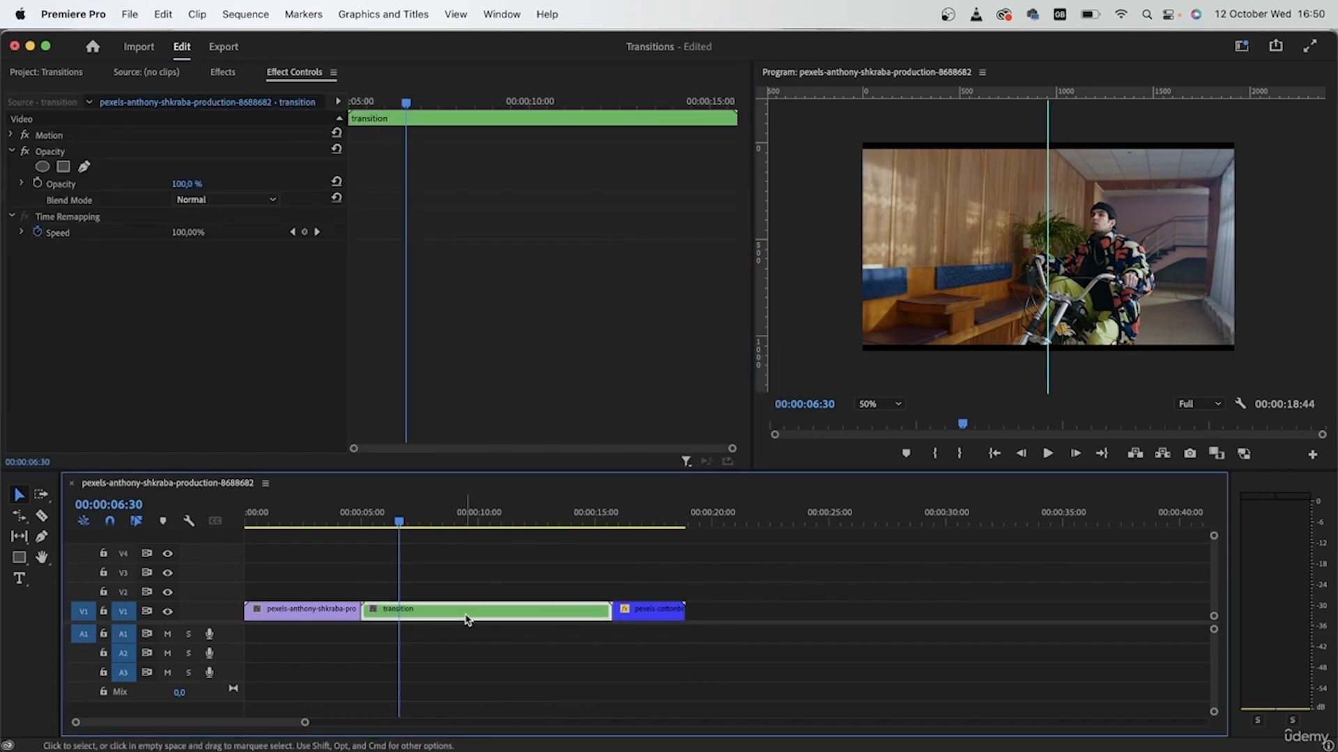
pyautogui.click(230, 73)
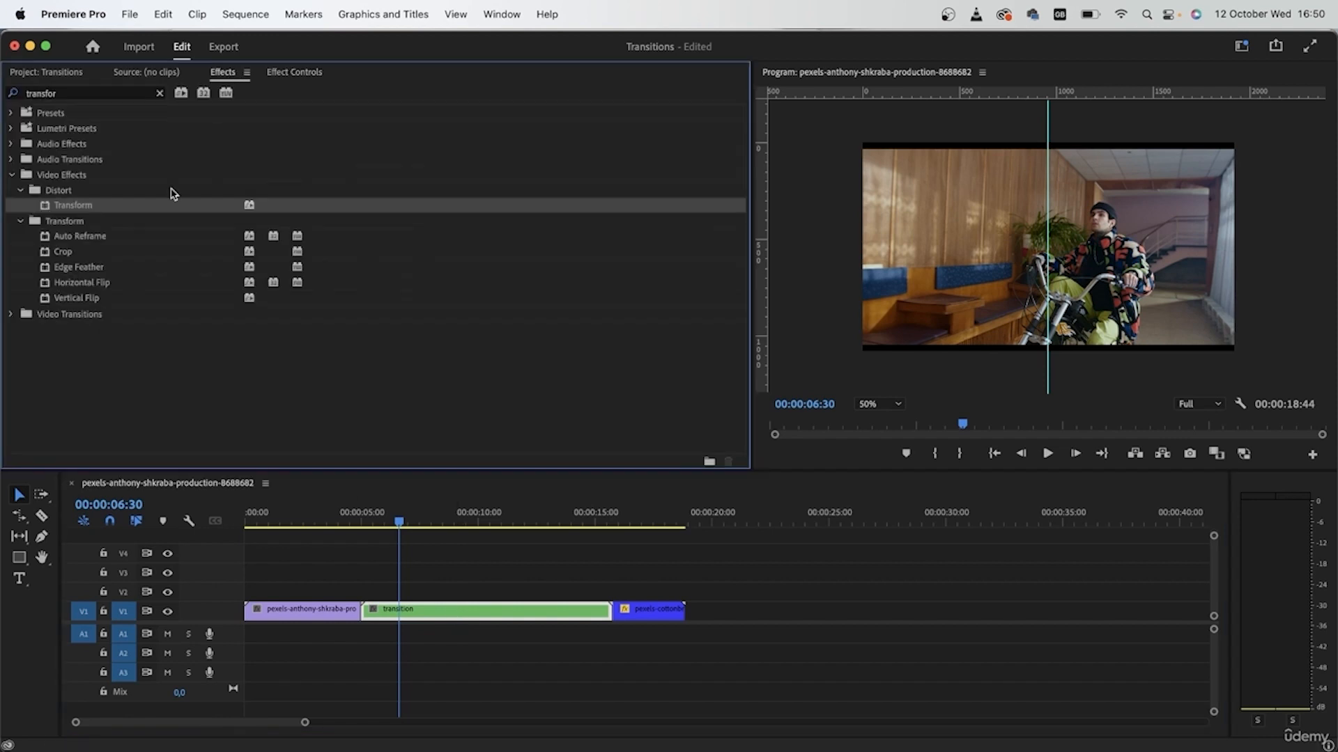
pyautogui.moveTo(171, 278); pyautogui.dragTo(433, 618)
pyautogui.moveTo(404, 517); pyautogui.dragTo(443, 578)
pyautogui.press('super+z')
# Undo to the separate clips and razor the blue V1 clip and side clips at the playhead.
pyautogui.press('super+z')
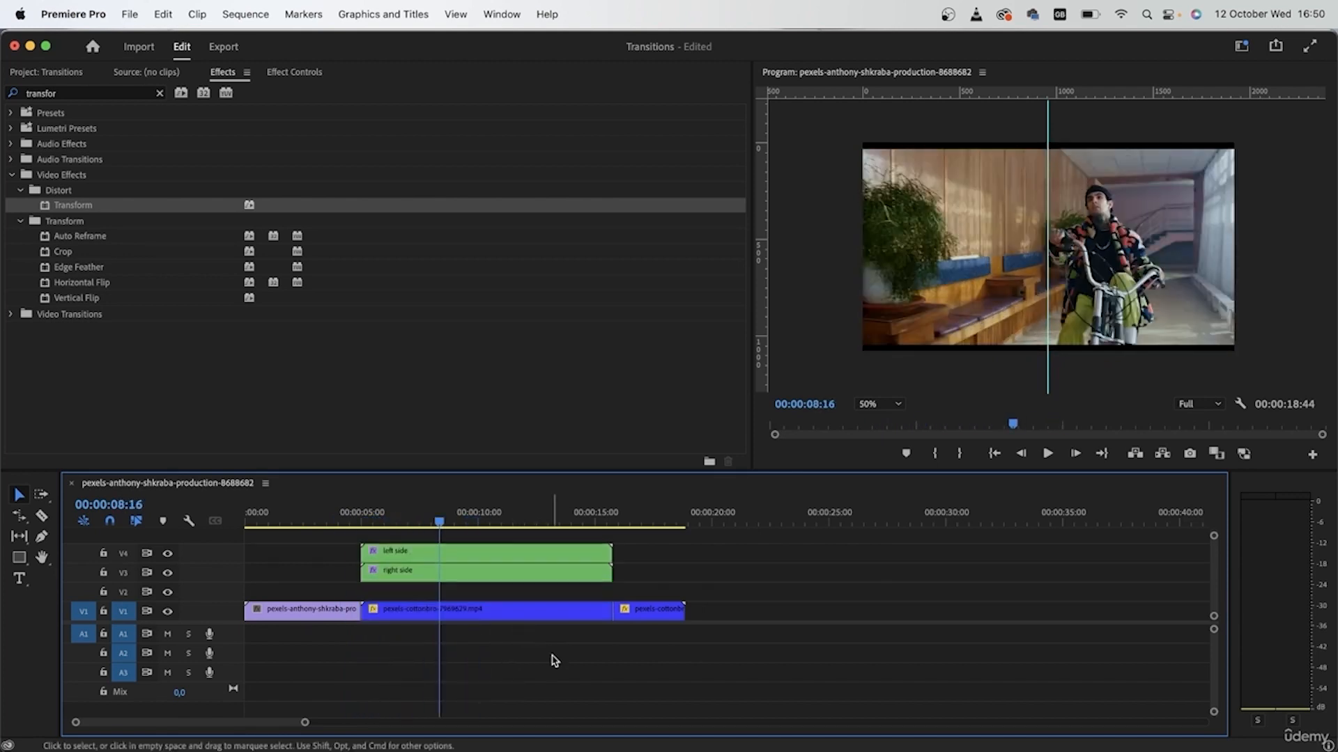
pyautogui.press('super+z')
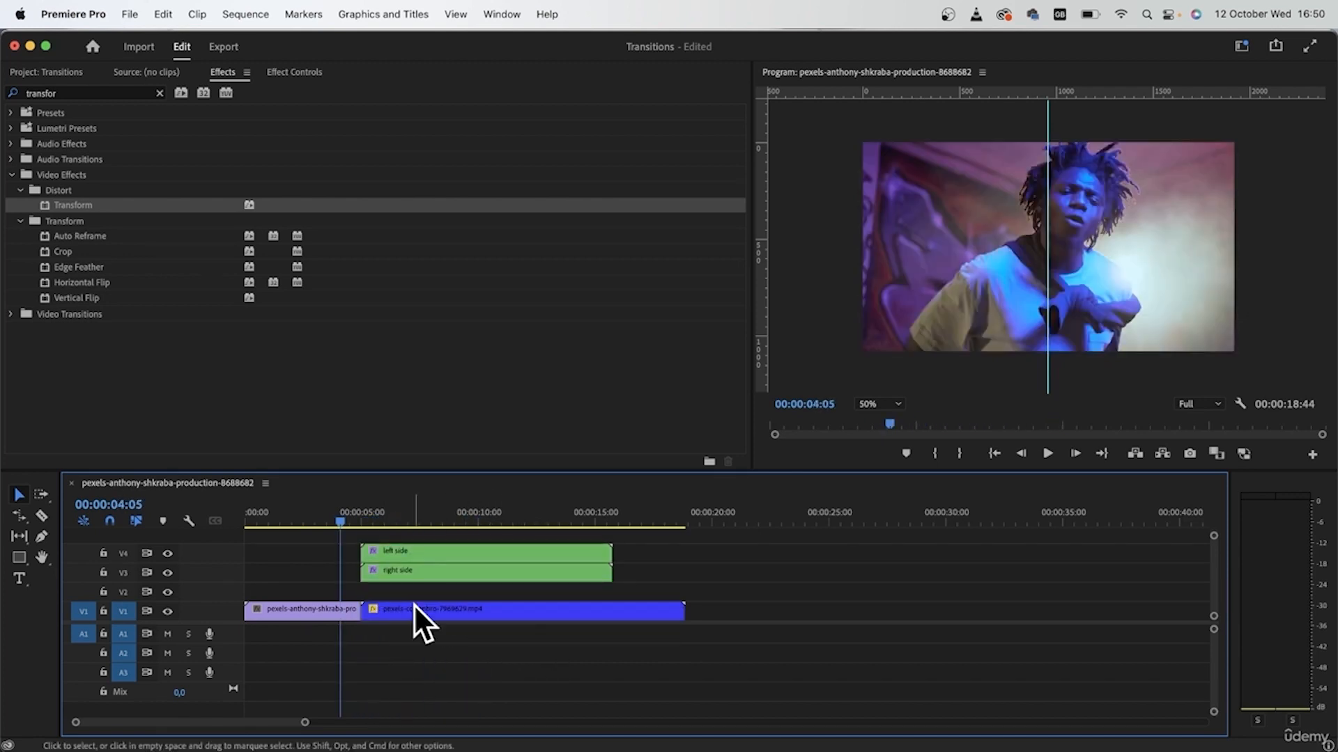
pyautogui.press('space')
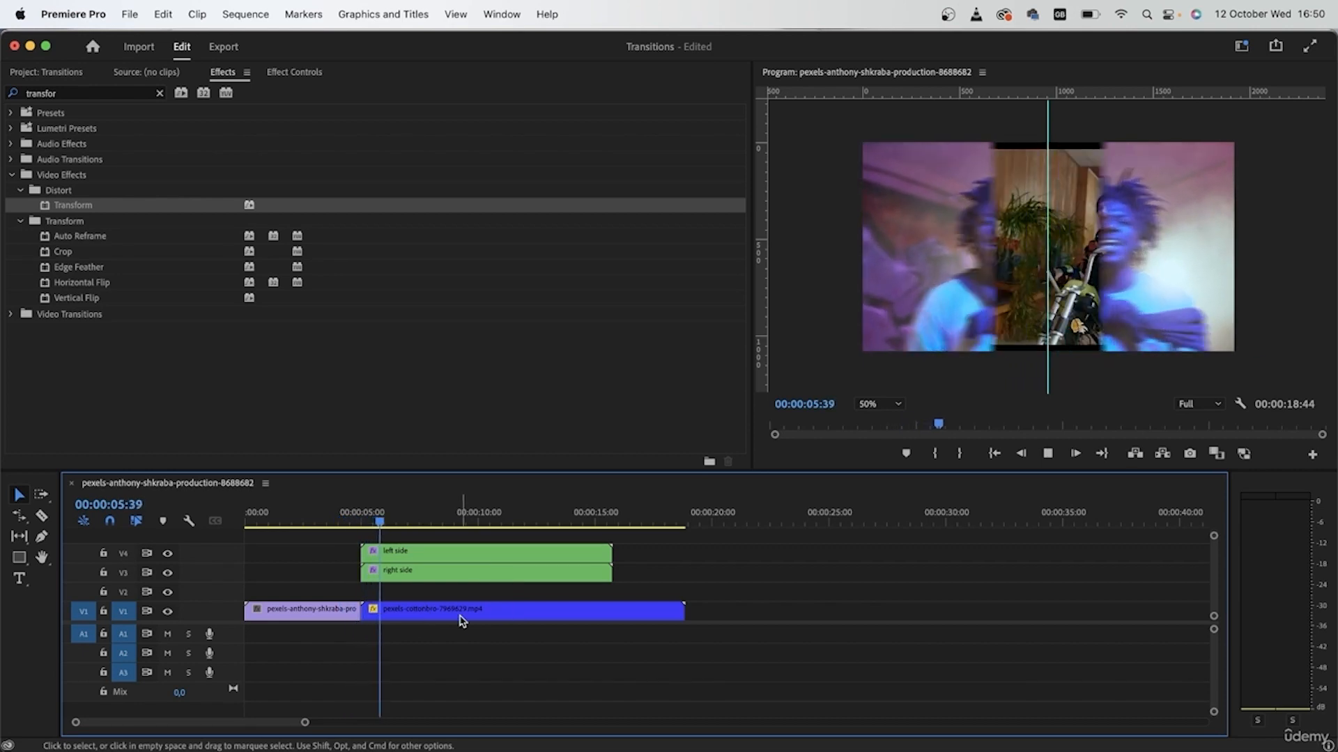
pyautogui.press('space')
pyautogui.press('c')
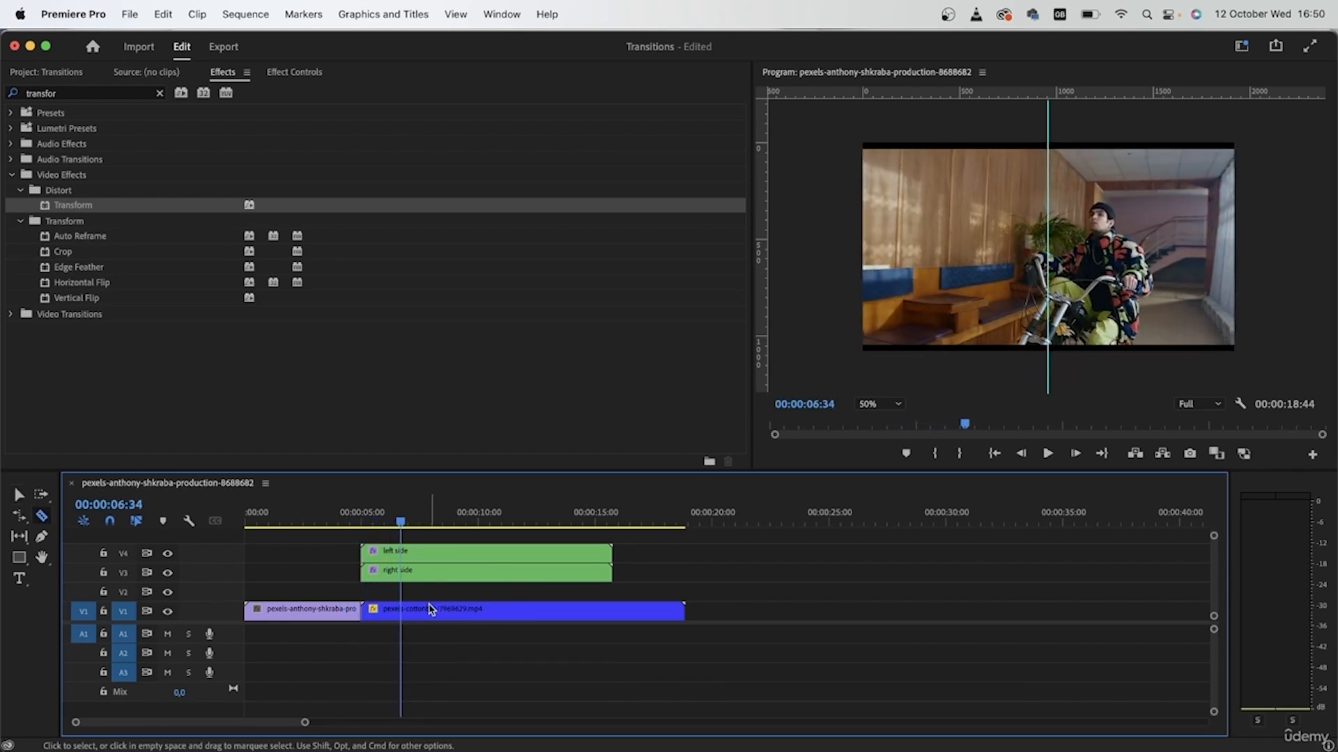
pyautogui.click(402, 610)
pyautogui.click(402, 573)
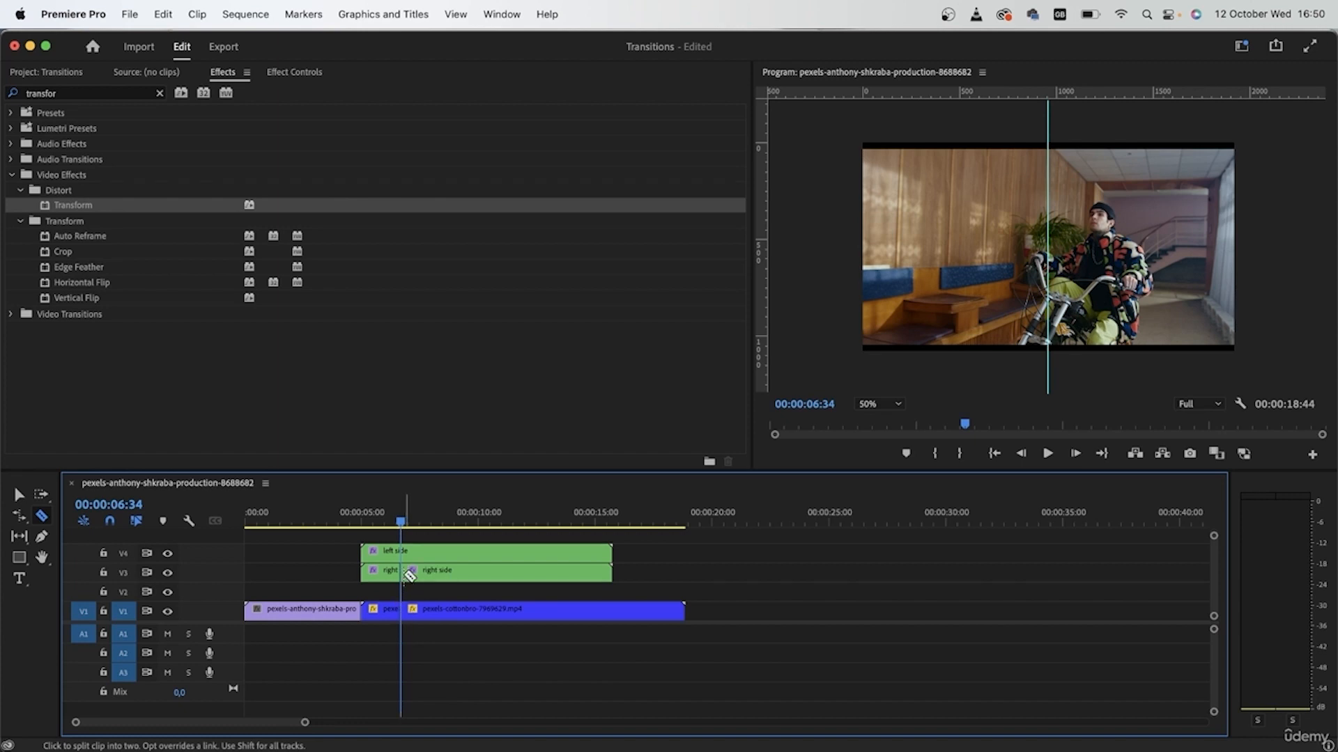
pyautogui.press('v')
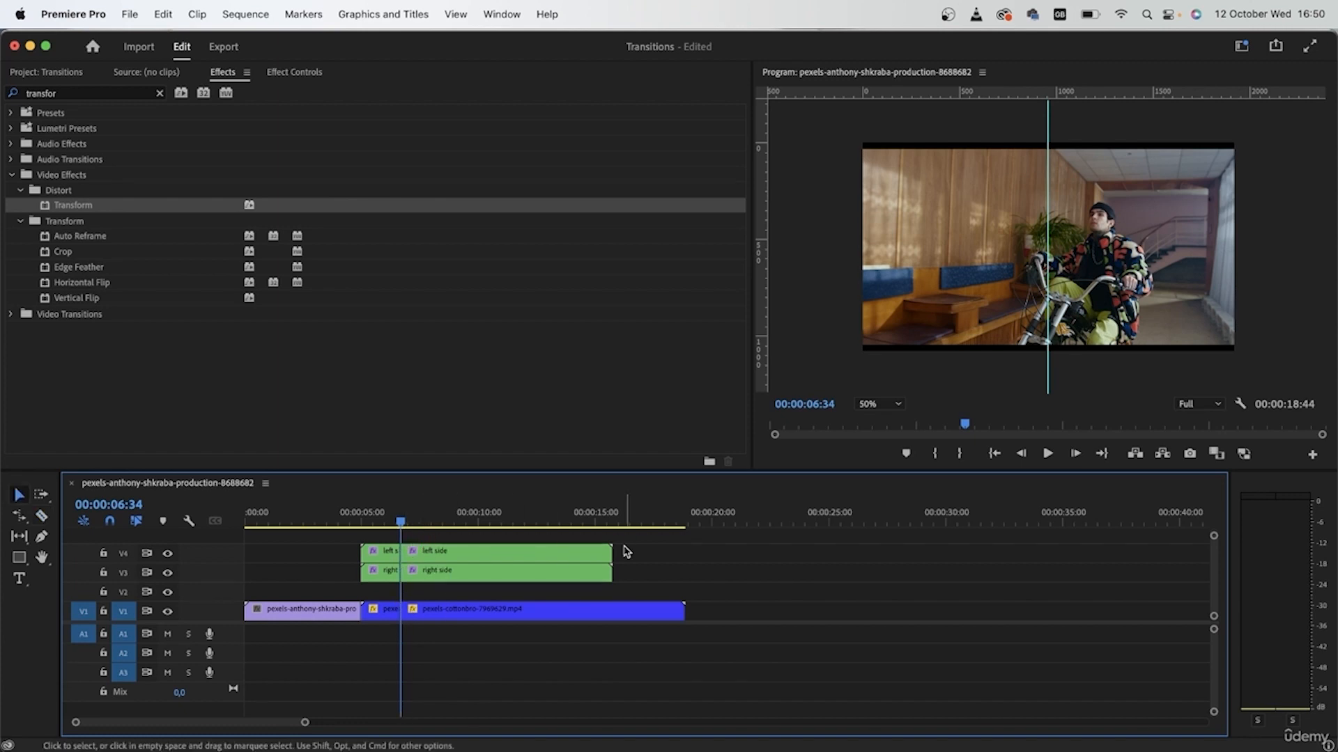
# Delete the side clips' right-hand pieces, move them down to V3/V2, and reselect the stack.
pyautogui.moveTo(604, 541); pyautogui.dragTo(533, 582)
pyautogui.press('Delete')
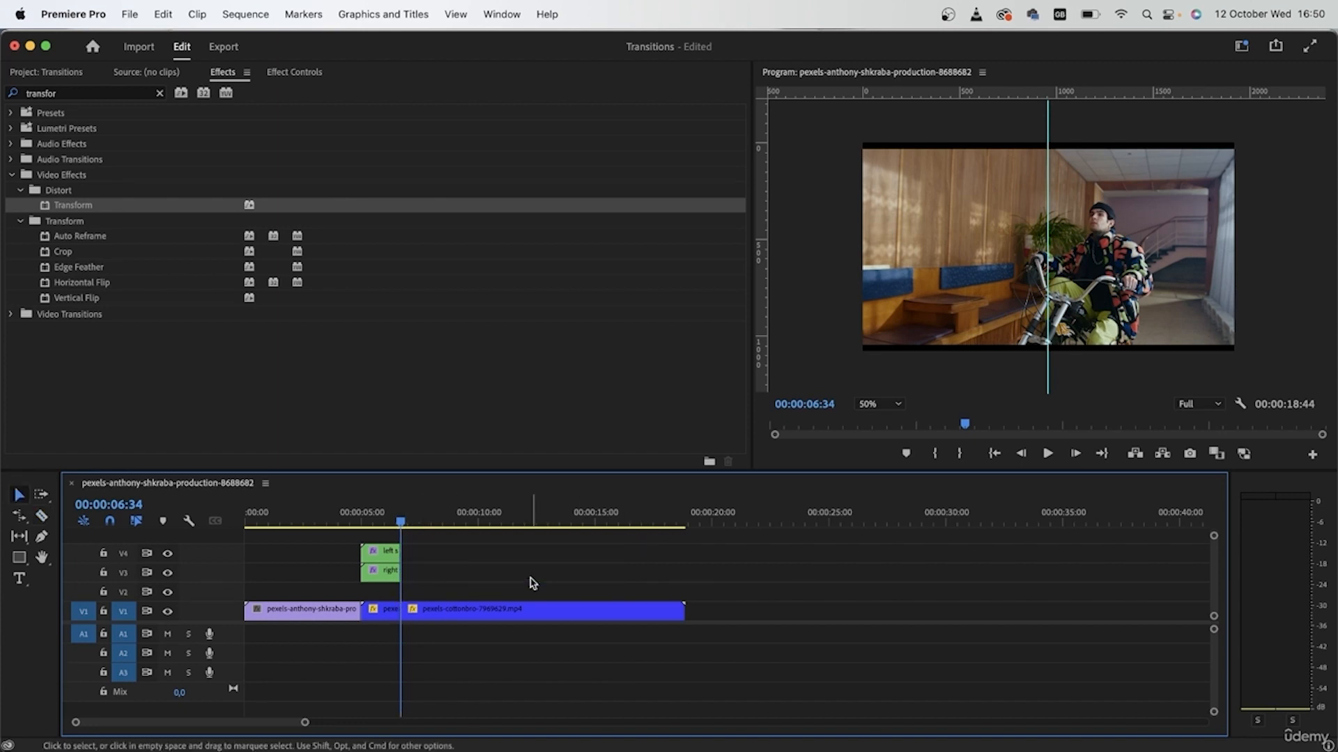
pyautogui.moveTo(424, 565); pyautogui.dragTo(377, 571)
pyautogui.click(409, 652)
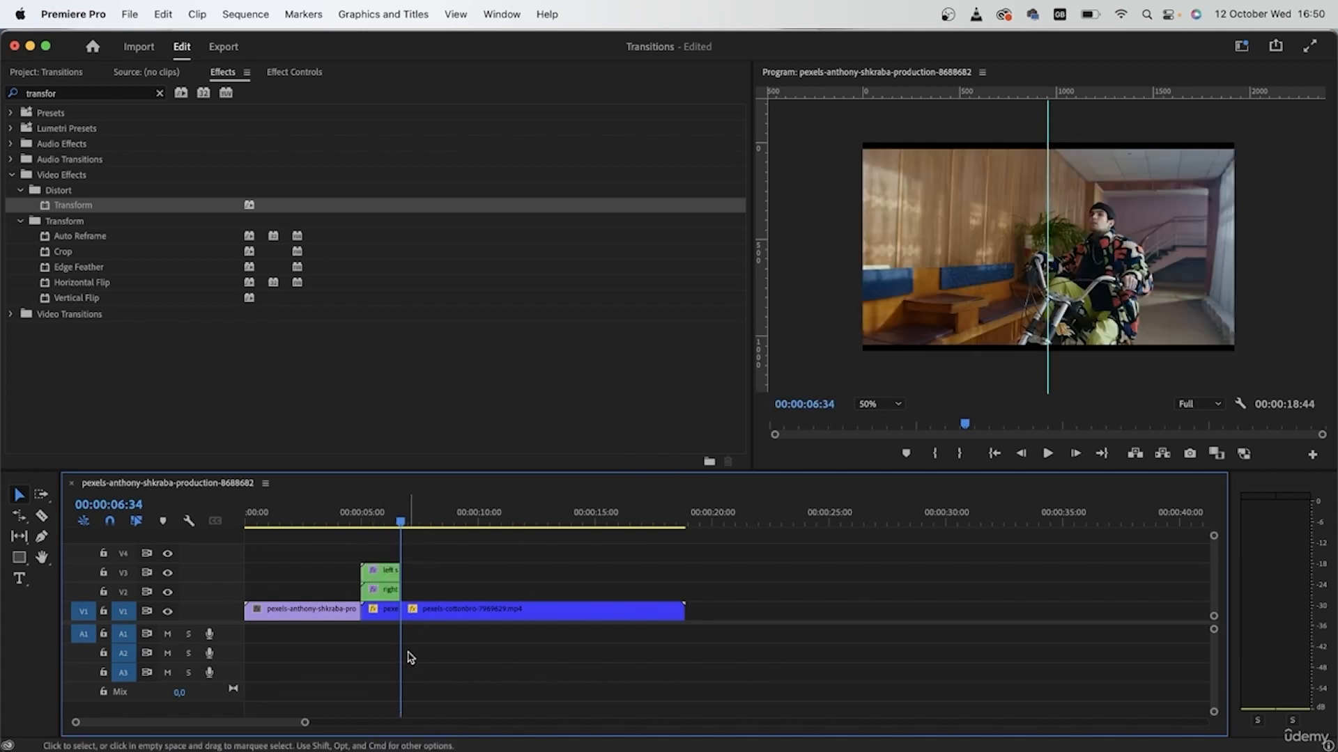
pyautogui.moveTo(408, 516); pyautogui.dragTo(327, 561)
pyautogui.press('=')
pyautogui.press('=')
pyautogui.press('=')
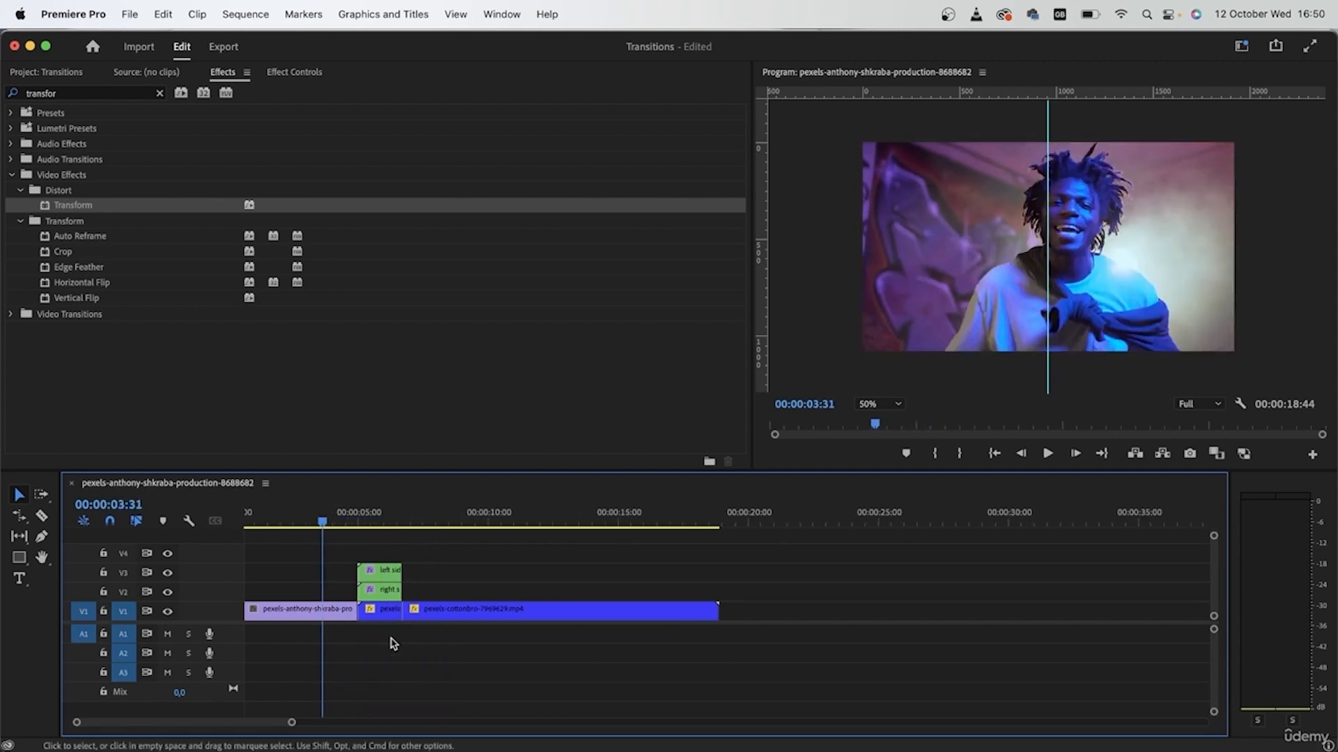
pyautogui.hscroll(-5, 404, 634)
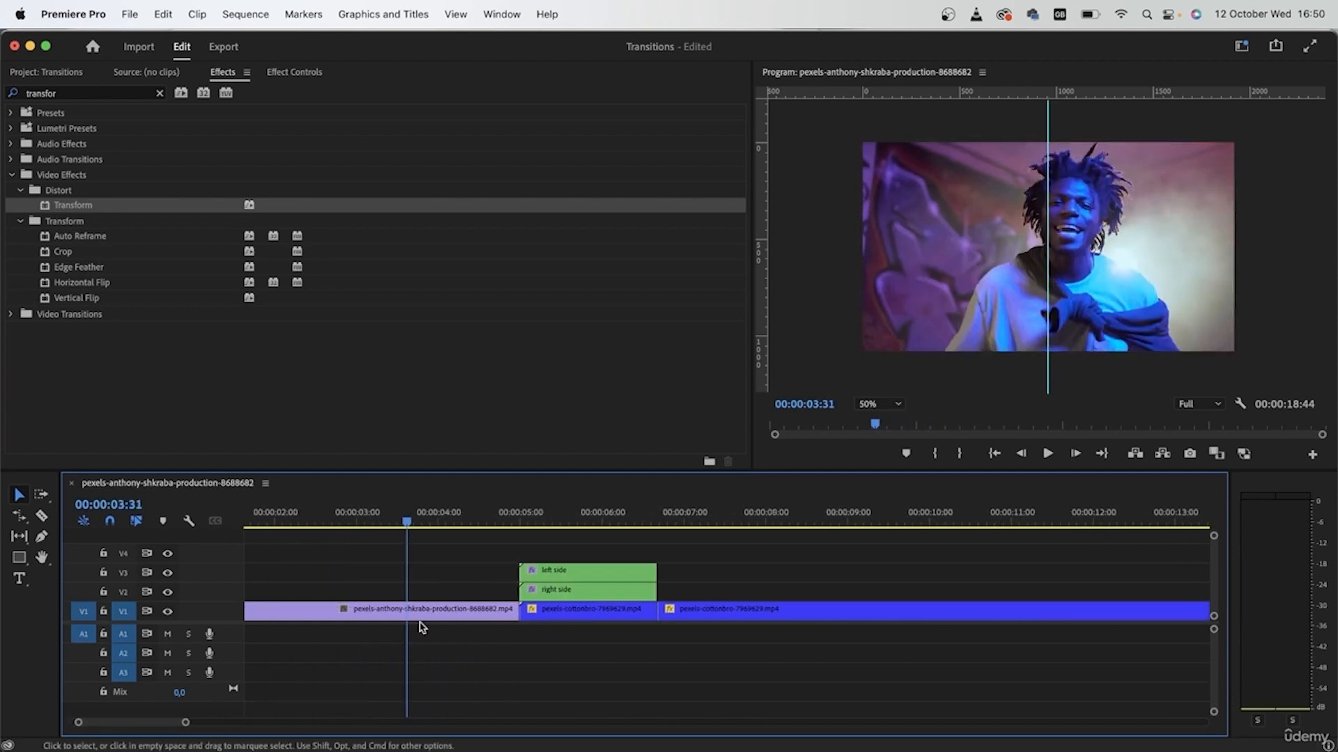
pyautogui.moveTo(688, 646); pyautogui.dragTo(642, 547)
pyautogui.rightClick(604, 610)
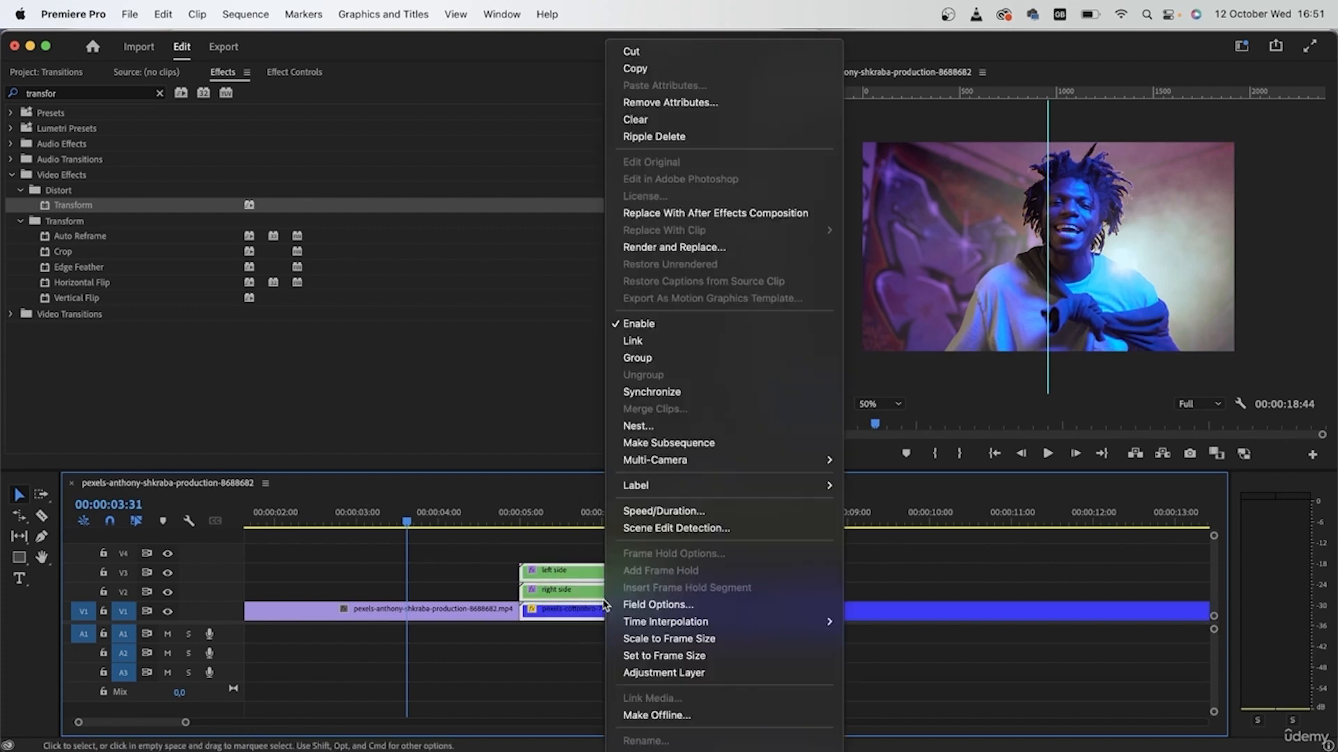
# Nest the selected clips as 'transition' and apply a default Transform effect to it.
pyautogui.click(743, 423)
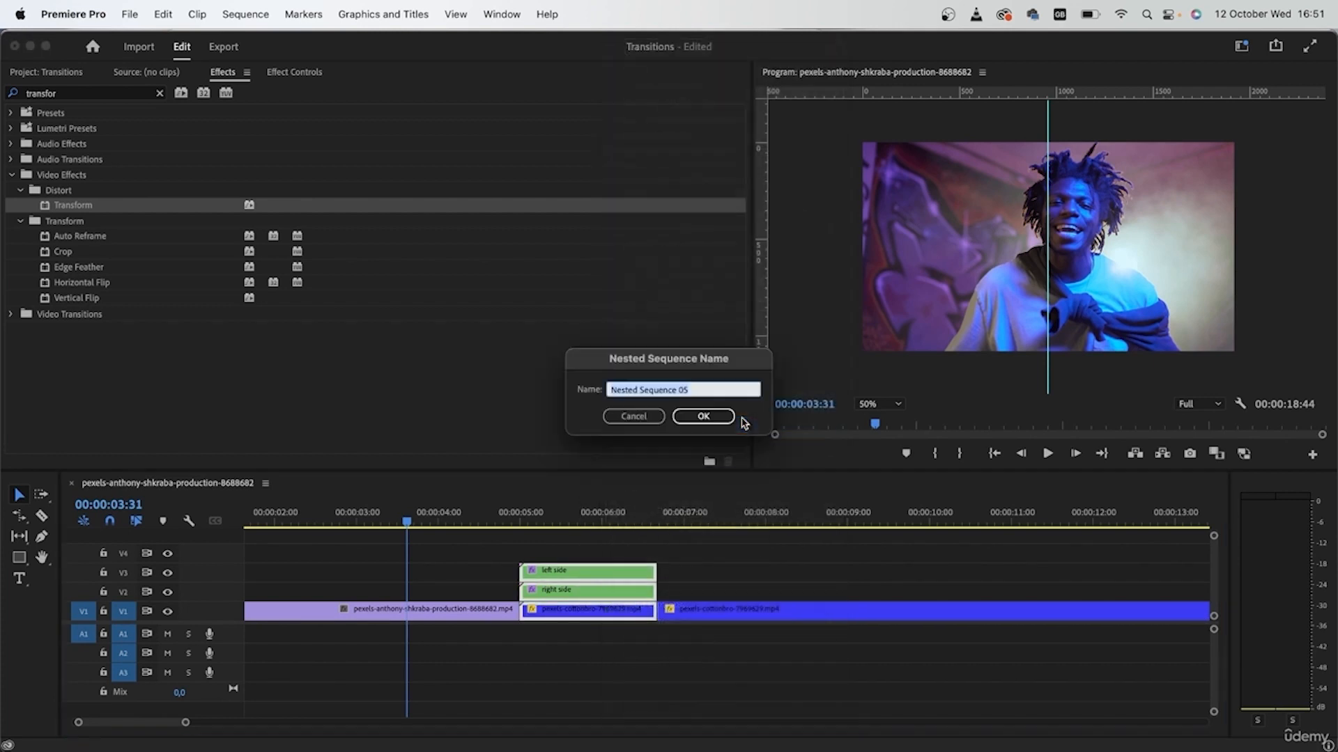
pyautogui.write('transition')
pyautogui.press('Return')
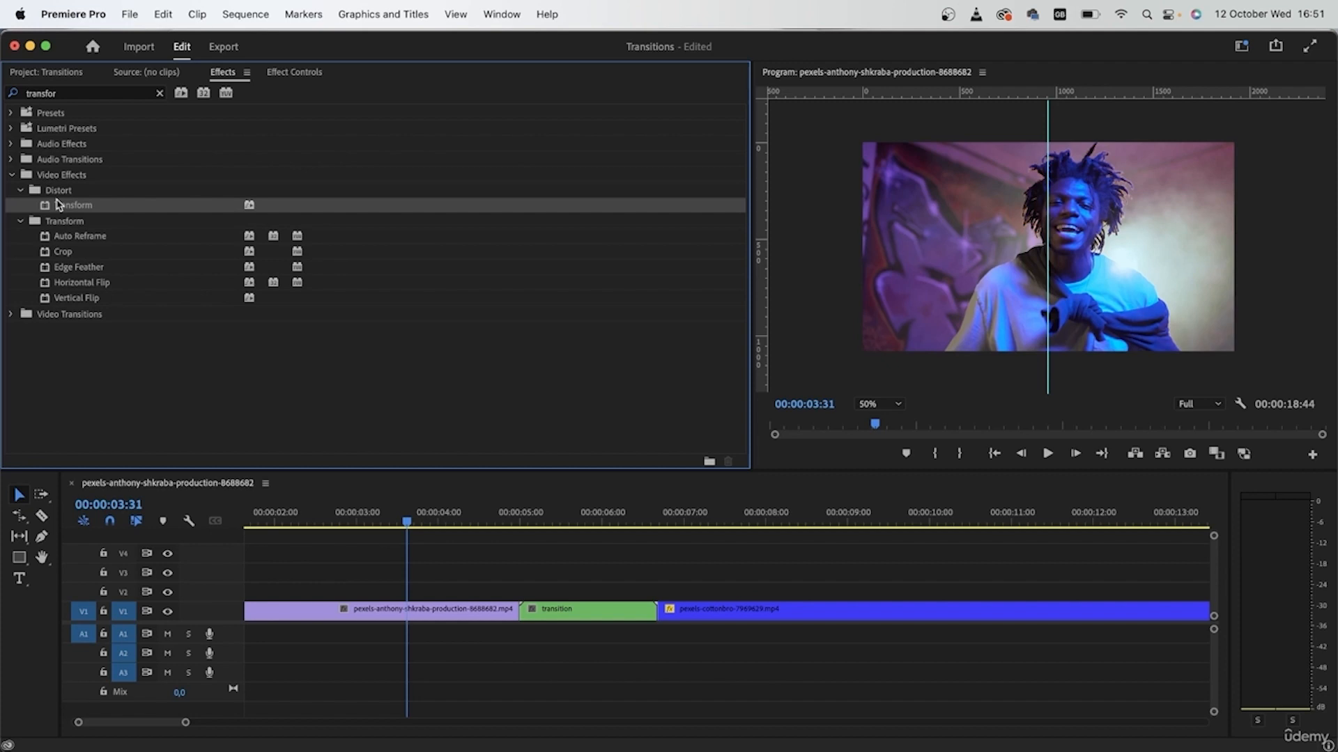
pyautogui.click(592, 614)
pyautogui.moveTo(544, 526); pyautogui.dragTo(561, 554)
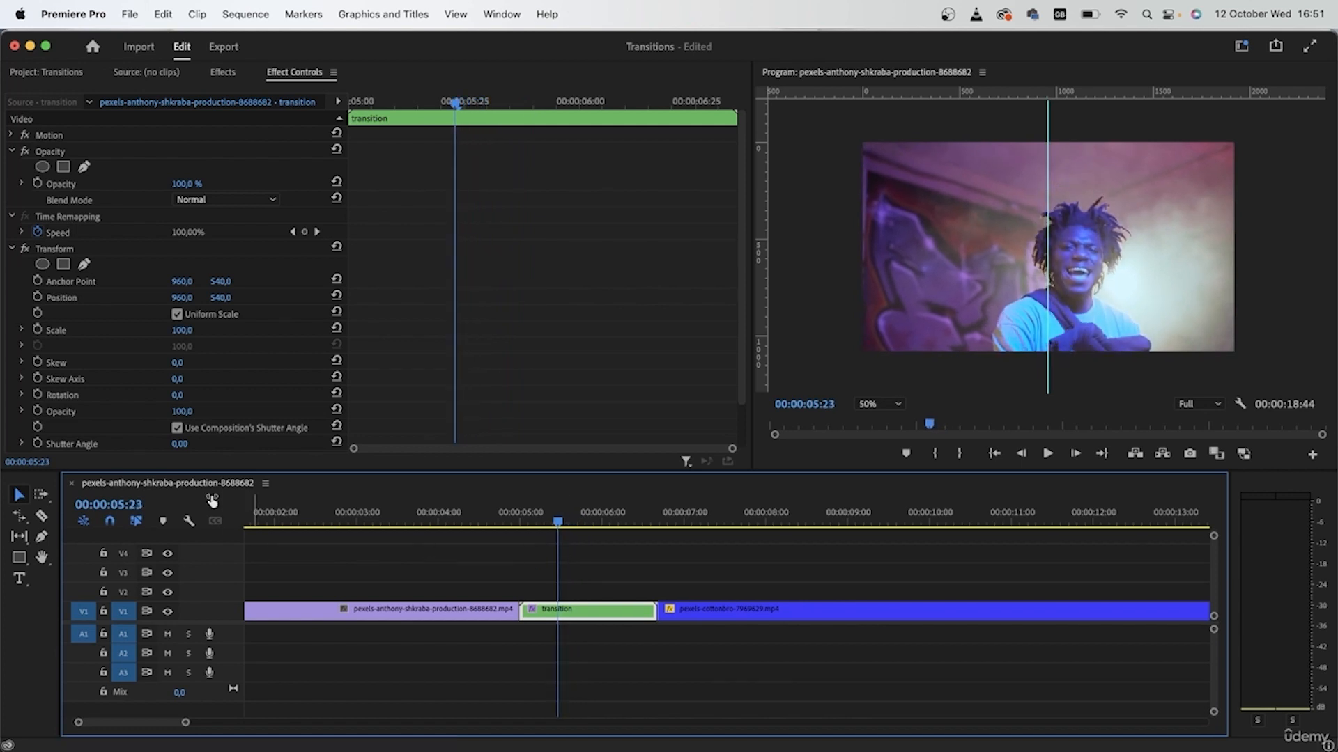
# Keyframe Anchor Point, Position and Scale, punching Scale up to 180 at the transition midpoint.
pyautogui.click(38, 282)
pyautogui.click(39, 297)
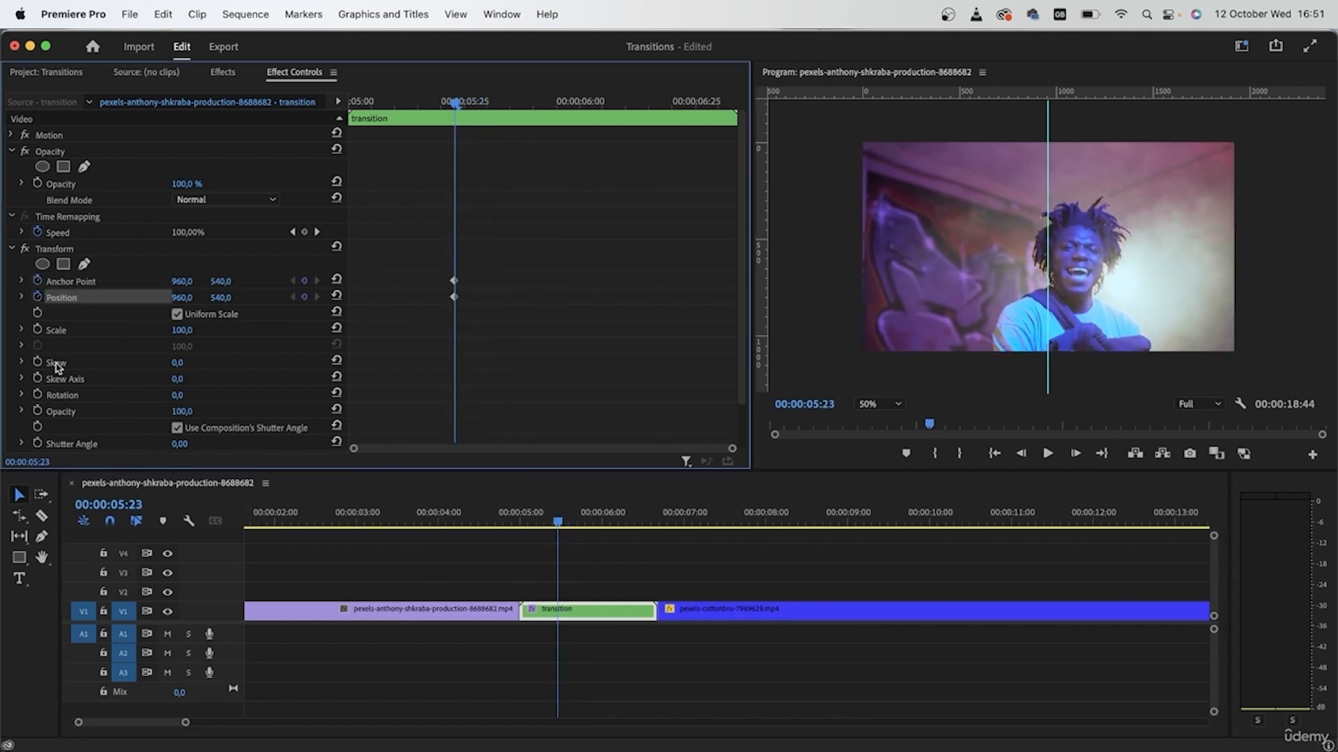
pyautogui.click(37, 330)
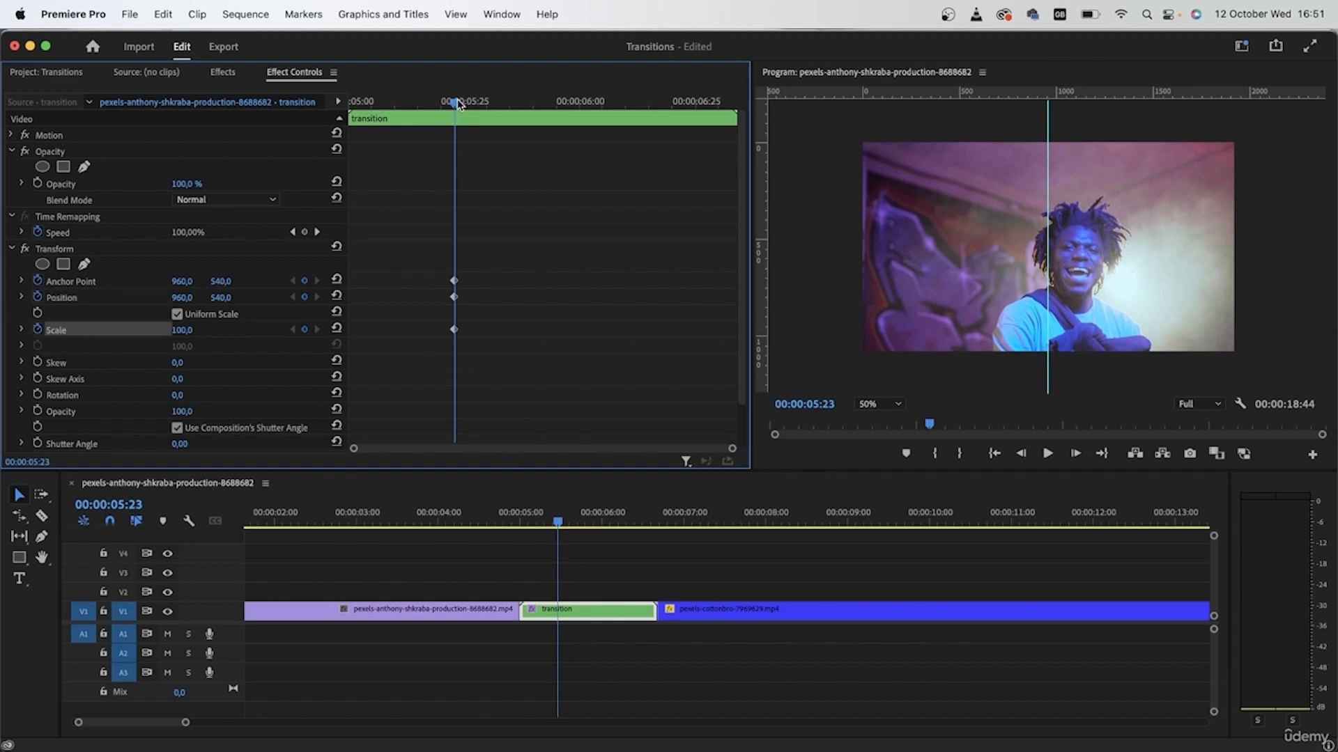
pyautogui.moveTo(457, 105); pyautogui.dragTo(595, 207)
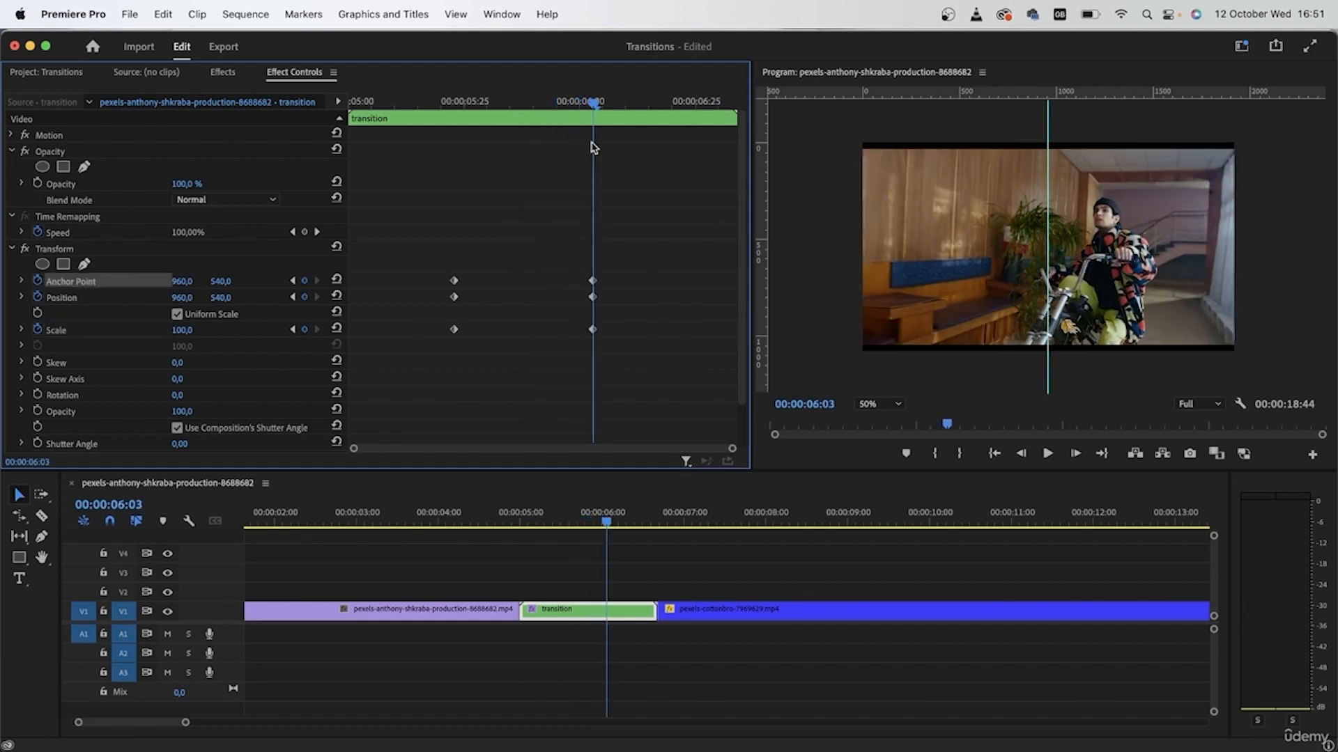
pyautogui.moveTo(596, 103); pyautogui.dragTo(531, 138)
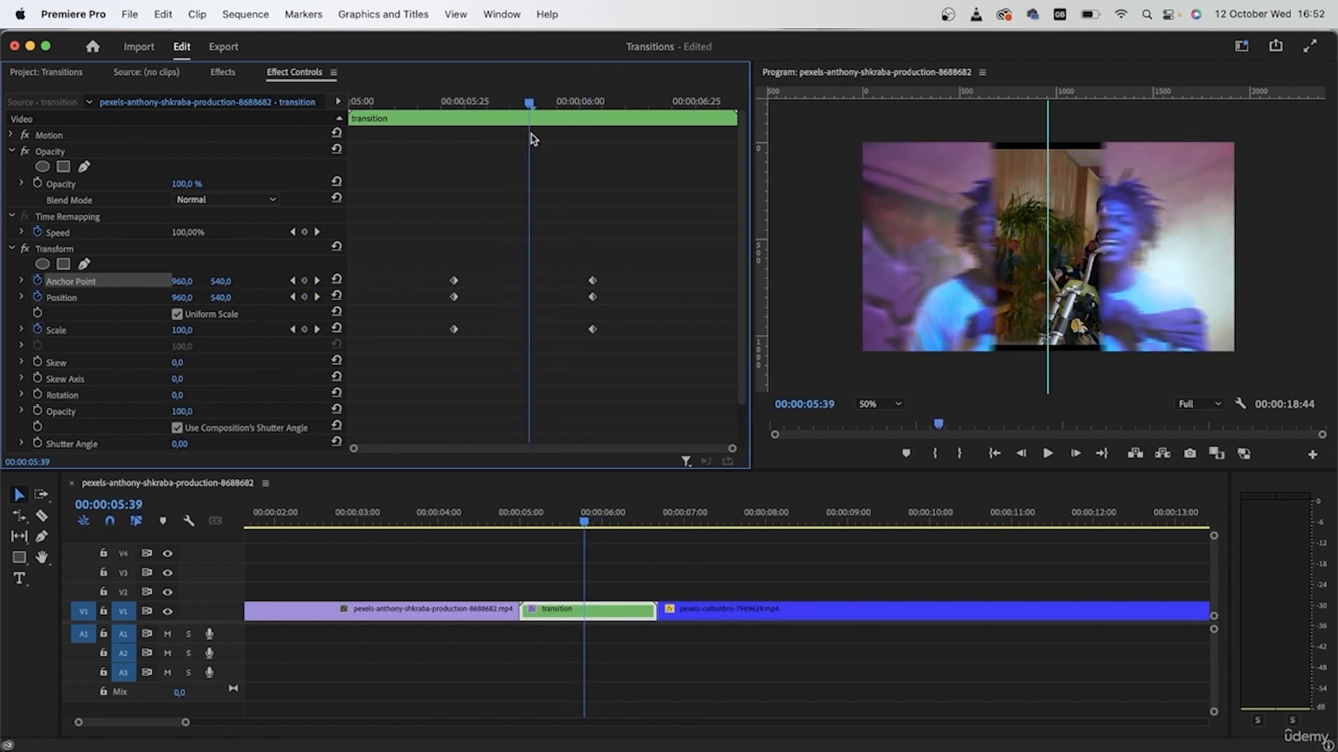
pyautogui.click(206, 363)
pyautogui.click(118, 317)
pyautogui.moveTo(180, 332); pyautogui.dragTo(218, 332)
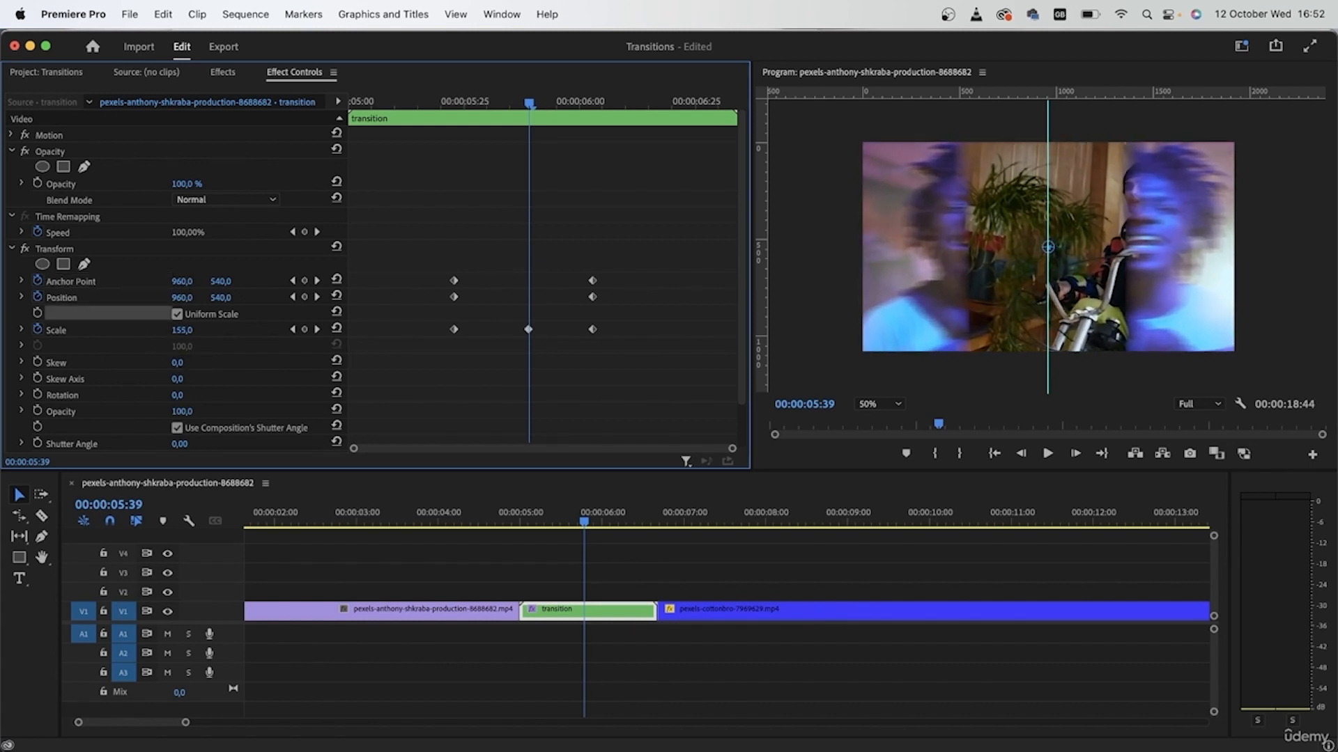
pyautogui.click(193, 327)
pyautogui.press('Return')
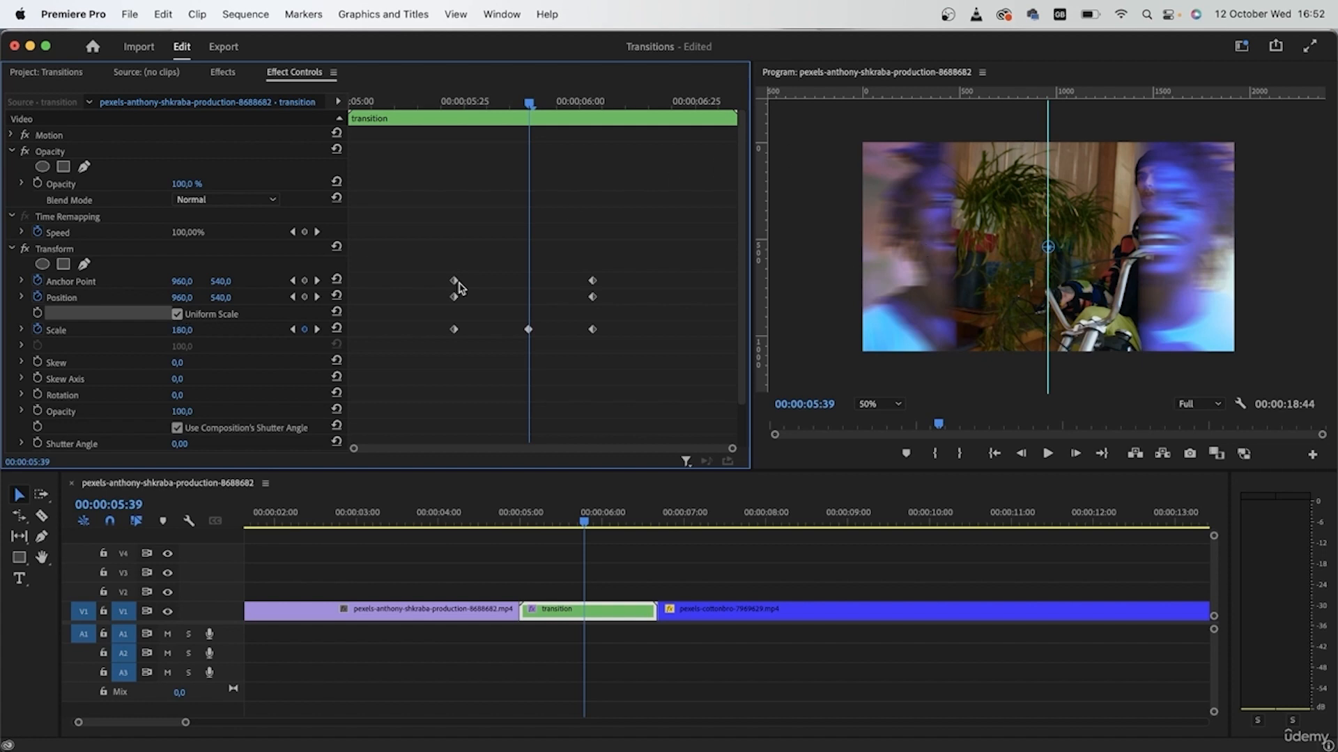
# Undo a stray anchor change and delete all Anchor Point keyframes.
pyautogui.moveTo(192, 284)
pyautogui.mouseDown()
pyautogui.moveTo(270, 284)
pyautogui.moveTo(209, 284)
pyautogui.mouseUp()
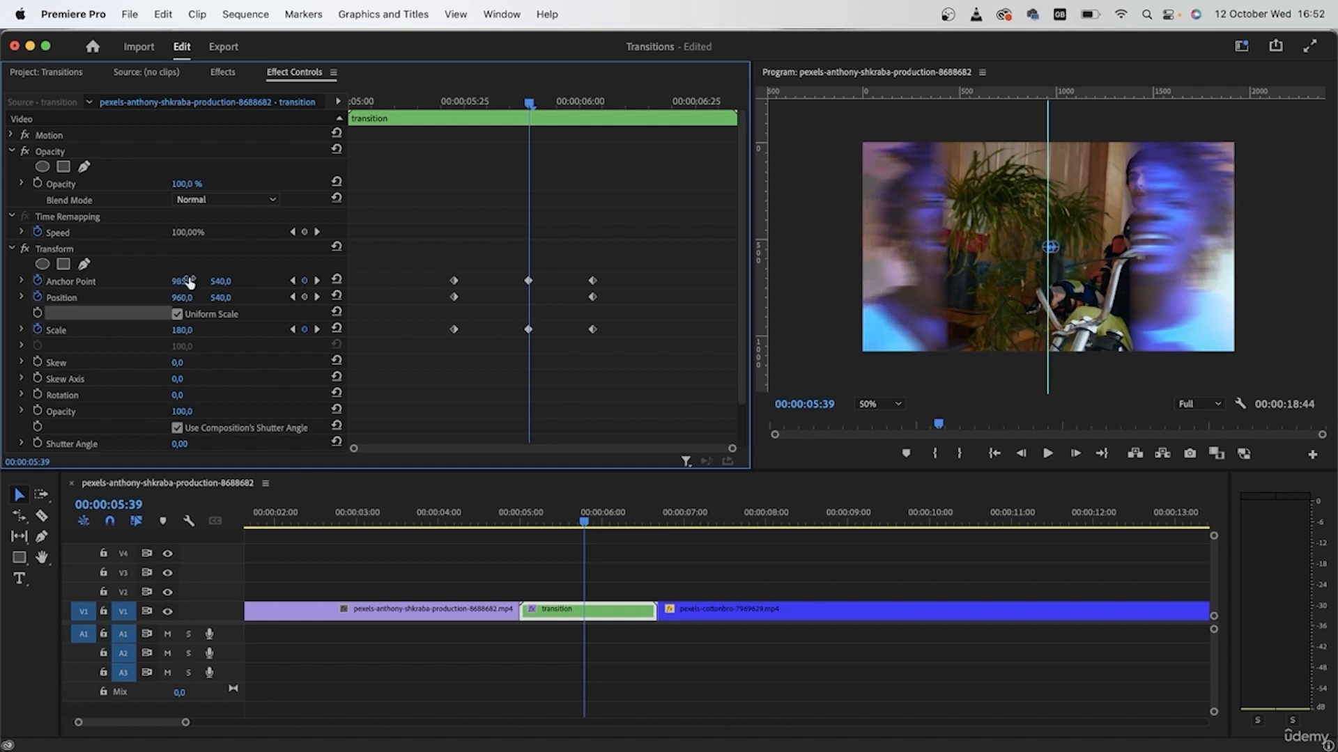
pyautogui.press('super+z')
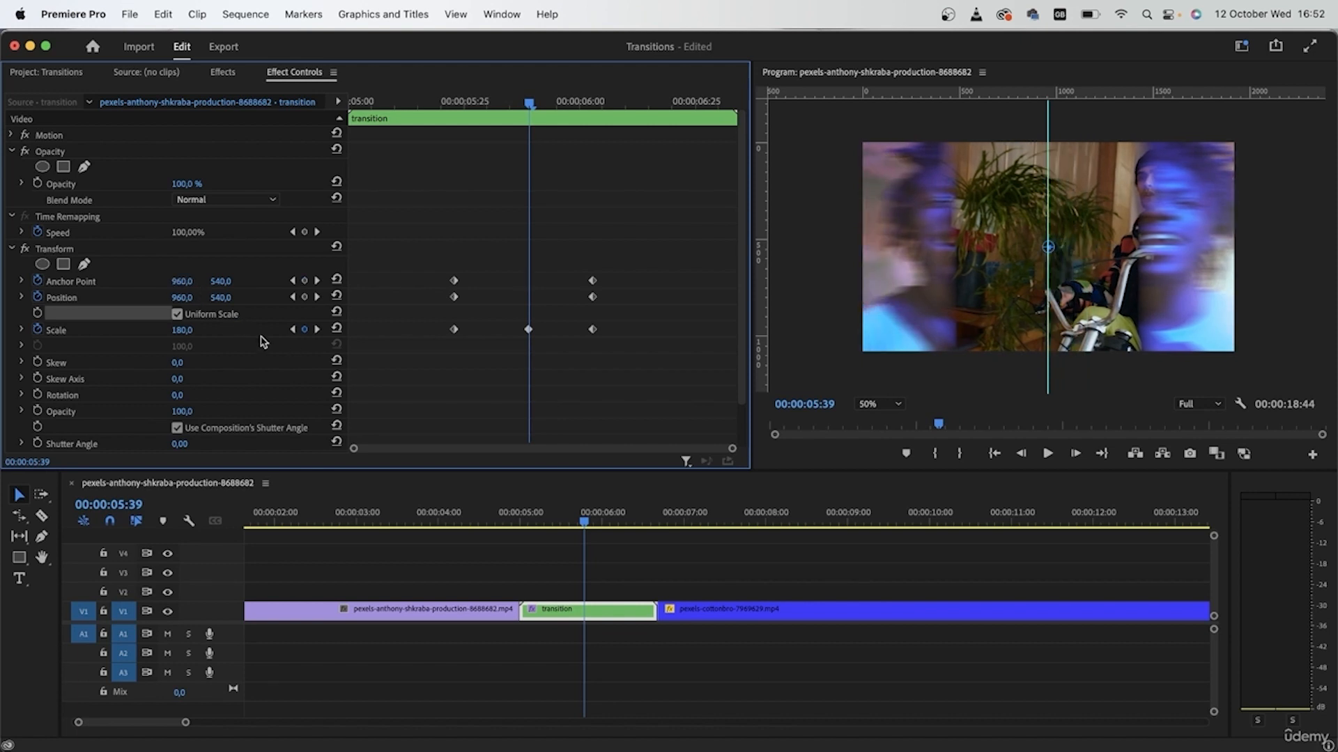
pyautogui.click(37, 281)
pyautogui.click(779, 419)
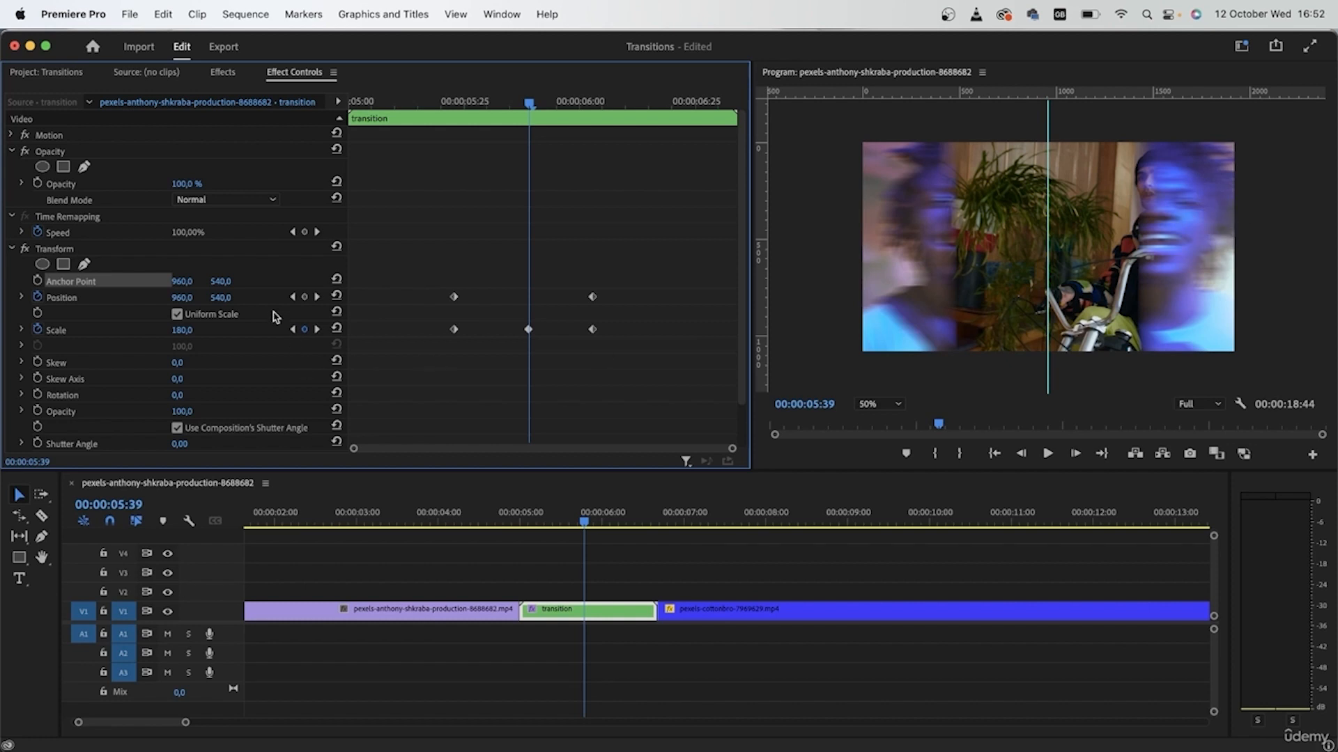
# Lower the mid-transition Position Y to 664 and play back from the start.
pyautogui.moveTo(221, 297); pyautogui.dragTo(307, 297)
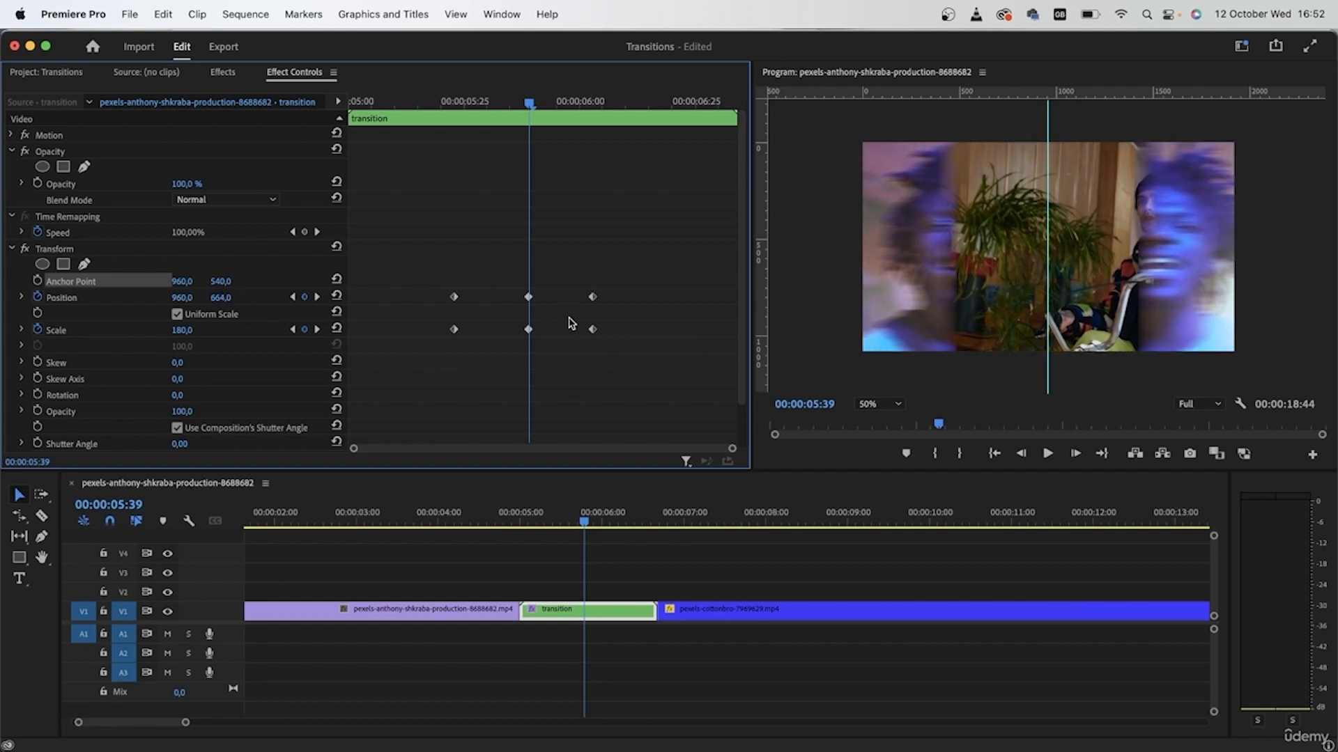
pyautogui.moveTo(514, 104); pyautogui.dragTo(355, 122)
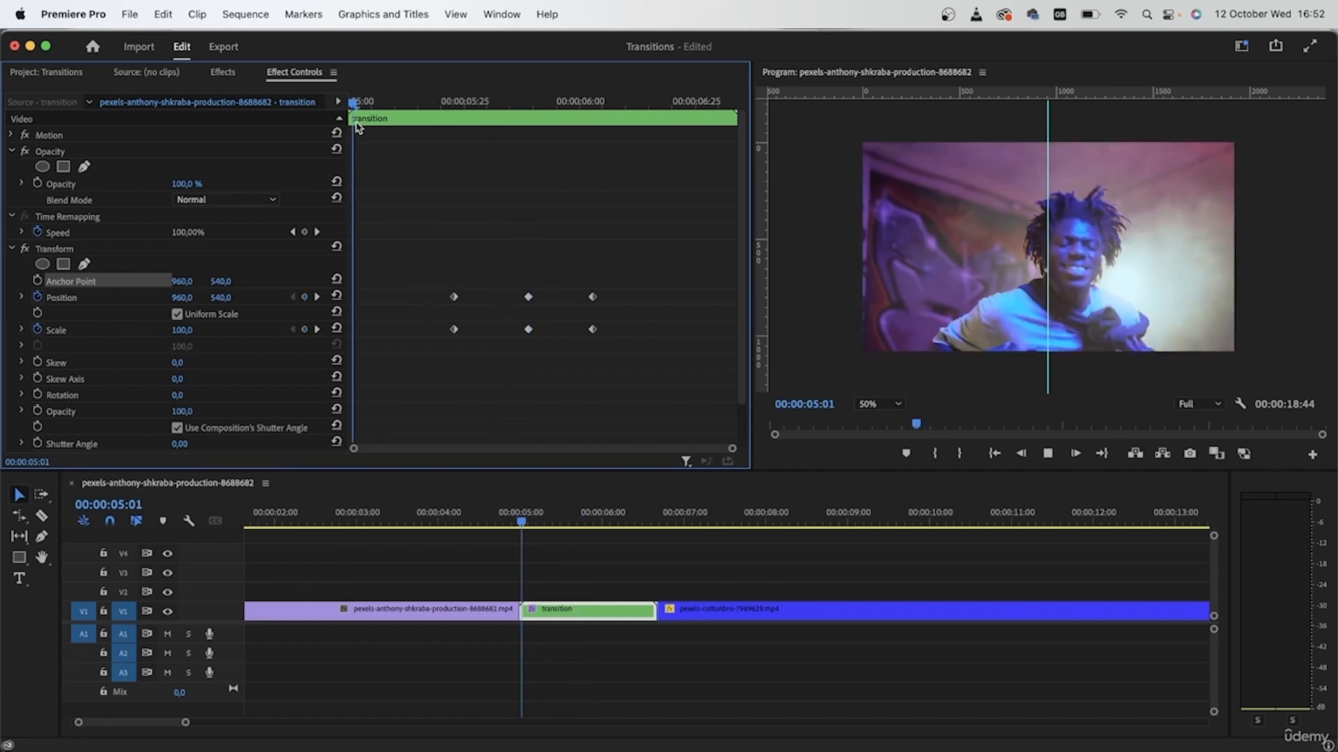
pyautogui.press('space')
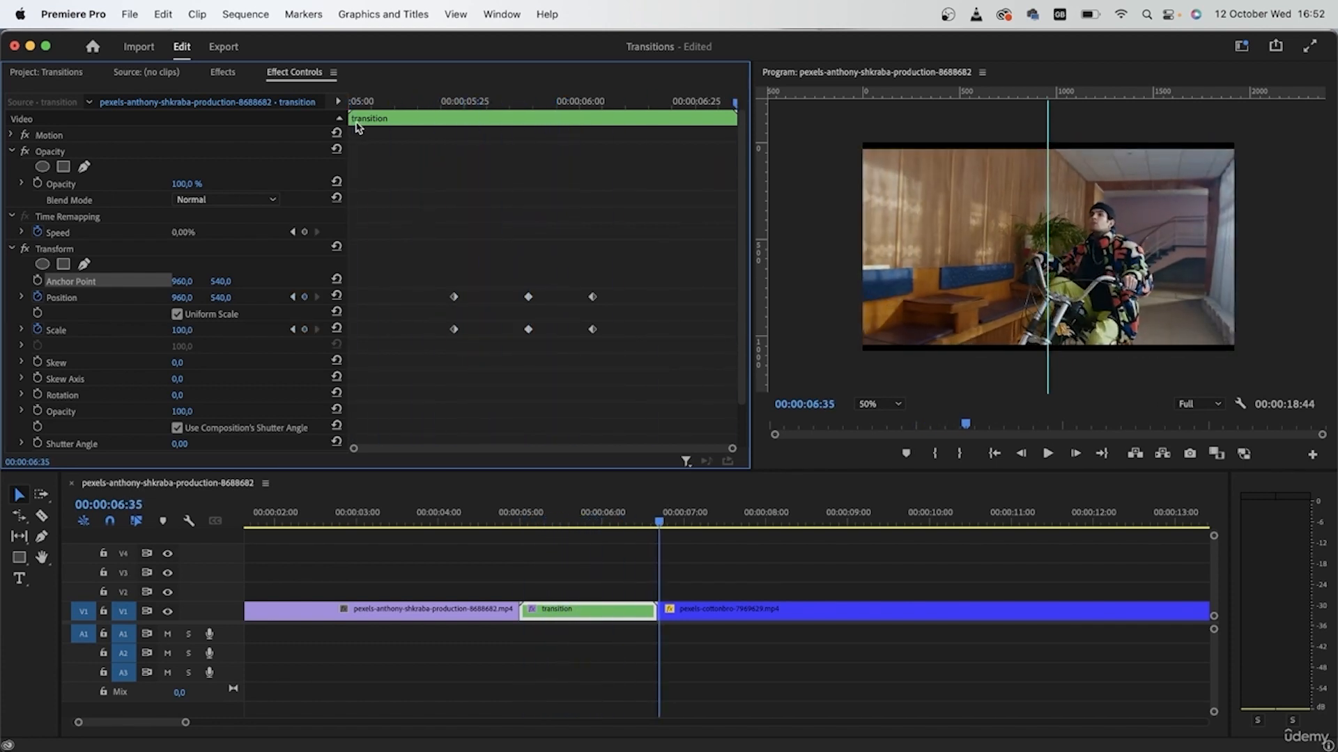
# Pull the first and last Scale and Position keyframes closer to the midpoint.
pyautogui.moveTo(401, 104); pyautogui.dragTo(528, 199)
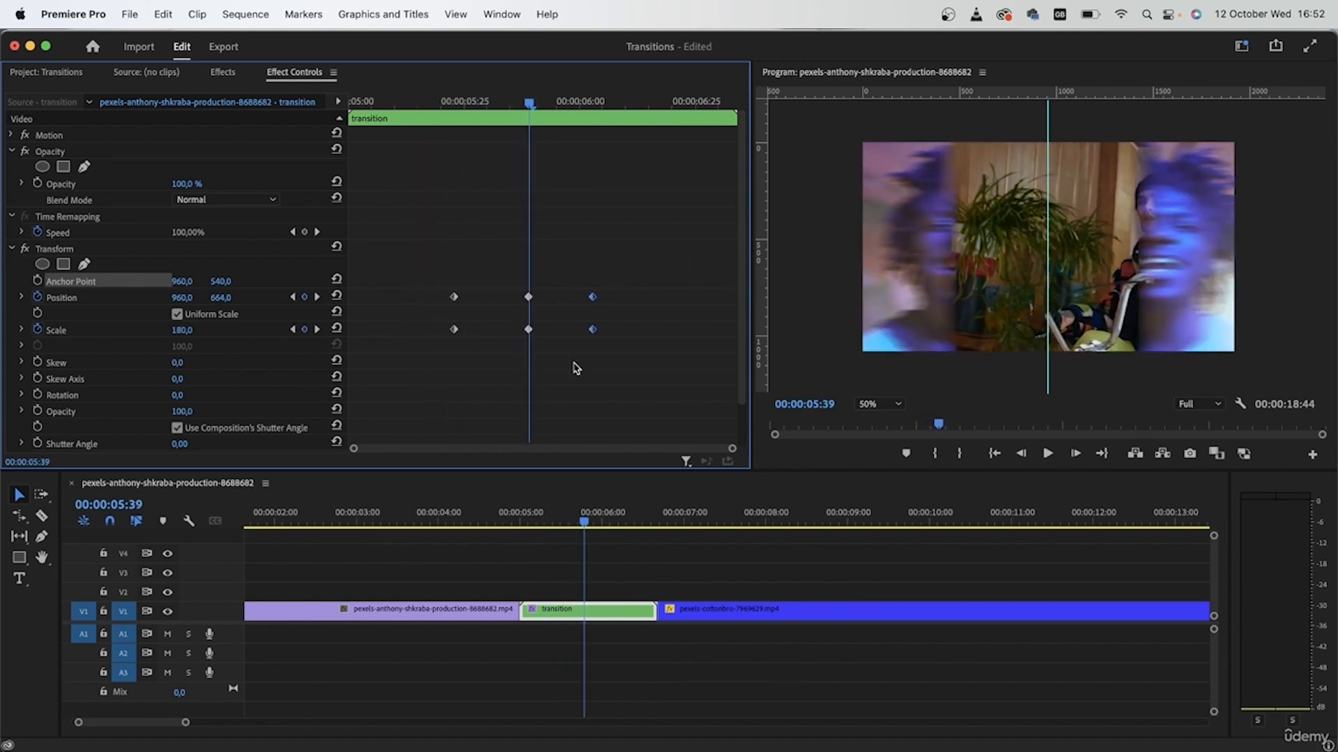
pyautogui.moveTo(597, 339); pyautogui.dragTo(564, 339)
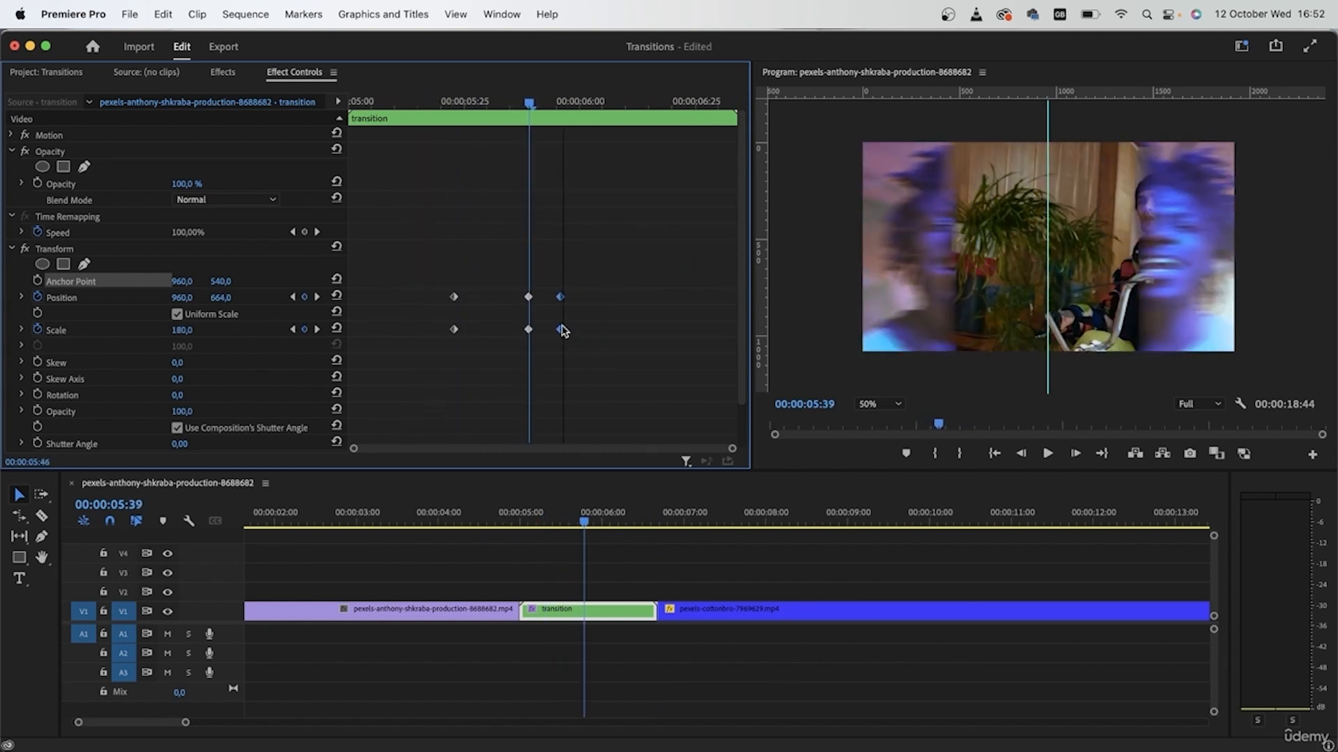
pyautogui.click(363, 272)
pyautogui.moveTo(457, 333); pyautogui.dragTo(498, 342)
# Replay the tightened punch and shift the later keyframes slightly earlier.
pyautogui.moveTo(443, 105); pyautogui.dragTo(376, 106)
pyautogui.press('space')
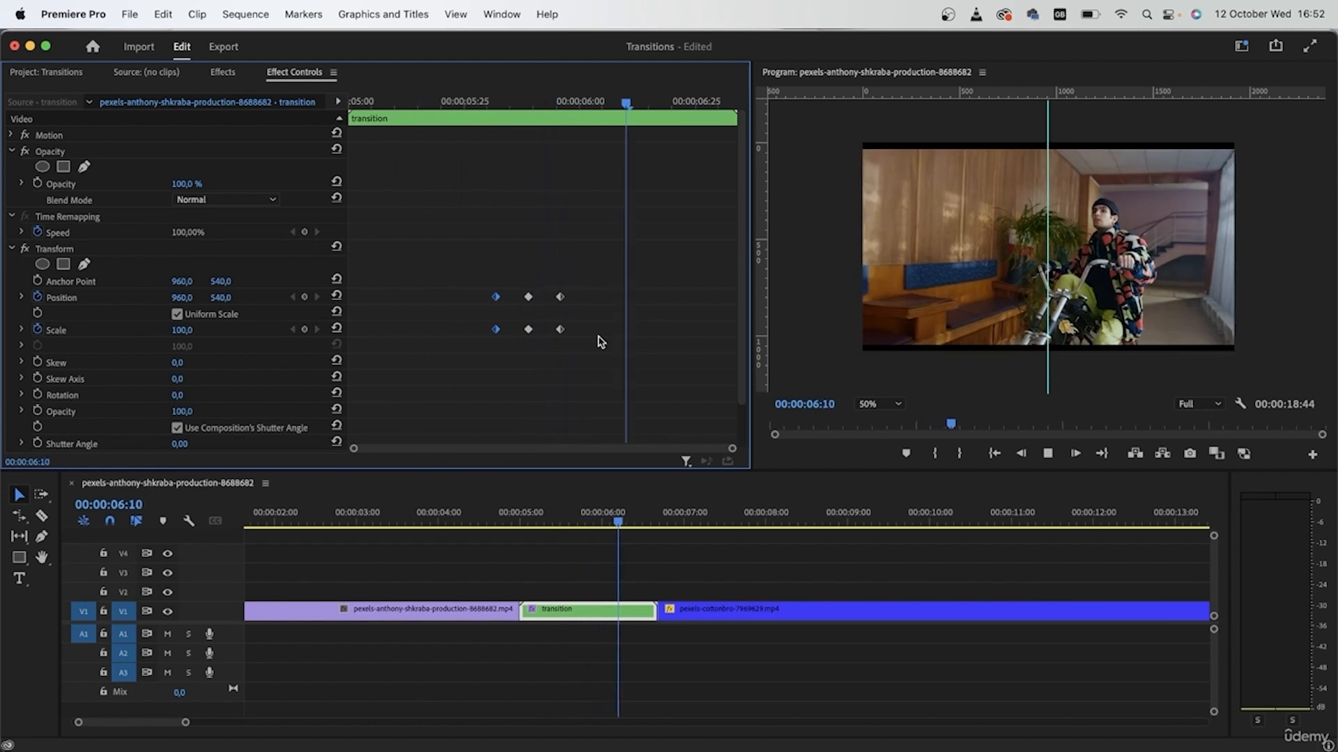
pyautogui.moveTo(487, 105); pyautogui.dragTo(427, 130)
pyautogui.press('space')
pyautogui.press('space')
pyautogui.moveTo(592, 105); pyautogui.dragTo(416, 331)
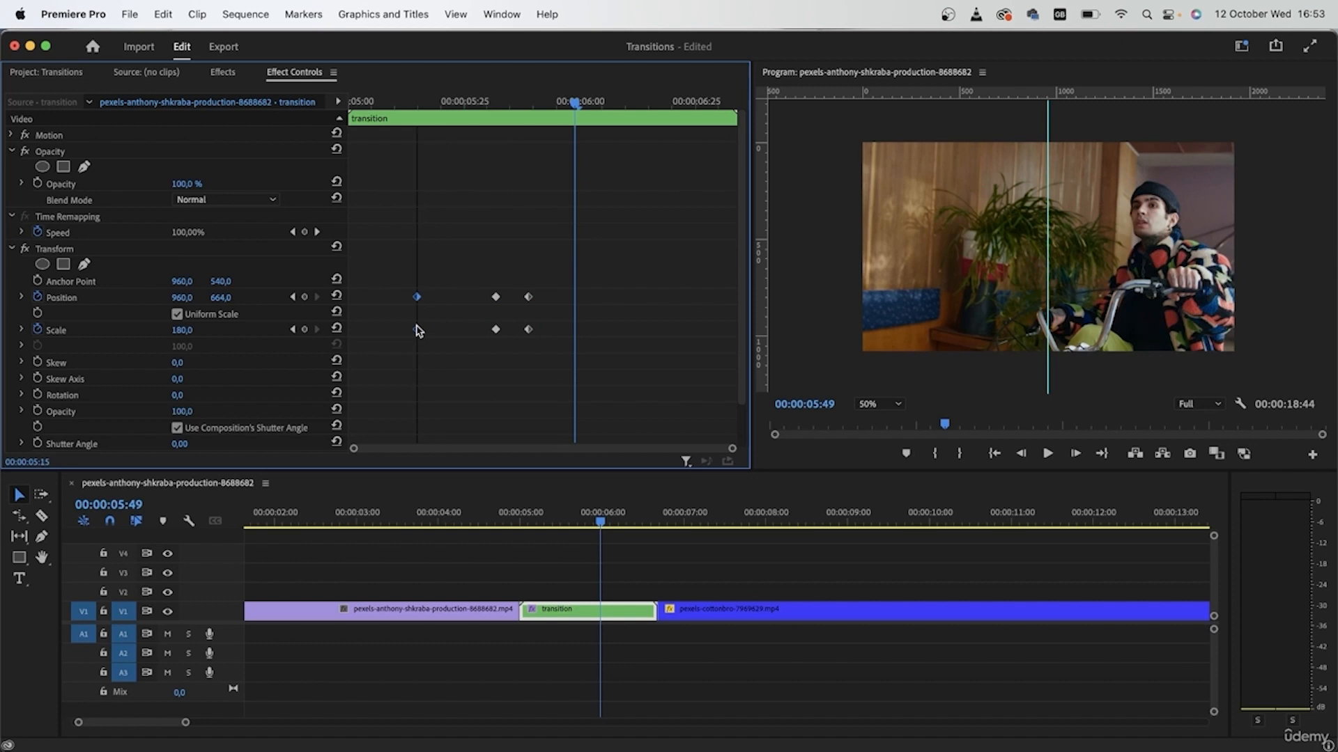
pyautogui.moveTo(575, 103); pyautogui.dragTo(530, 231)
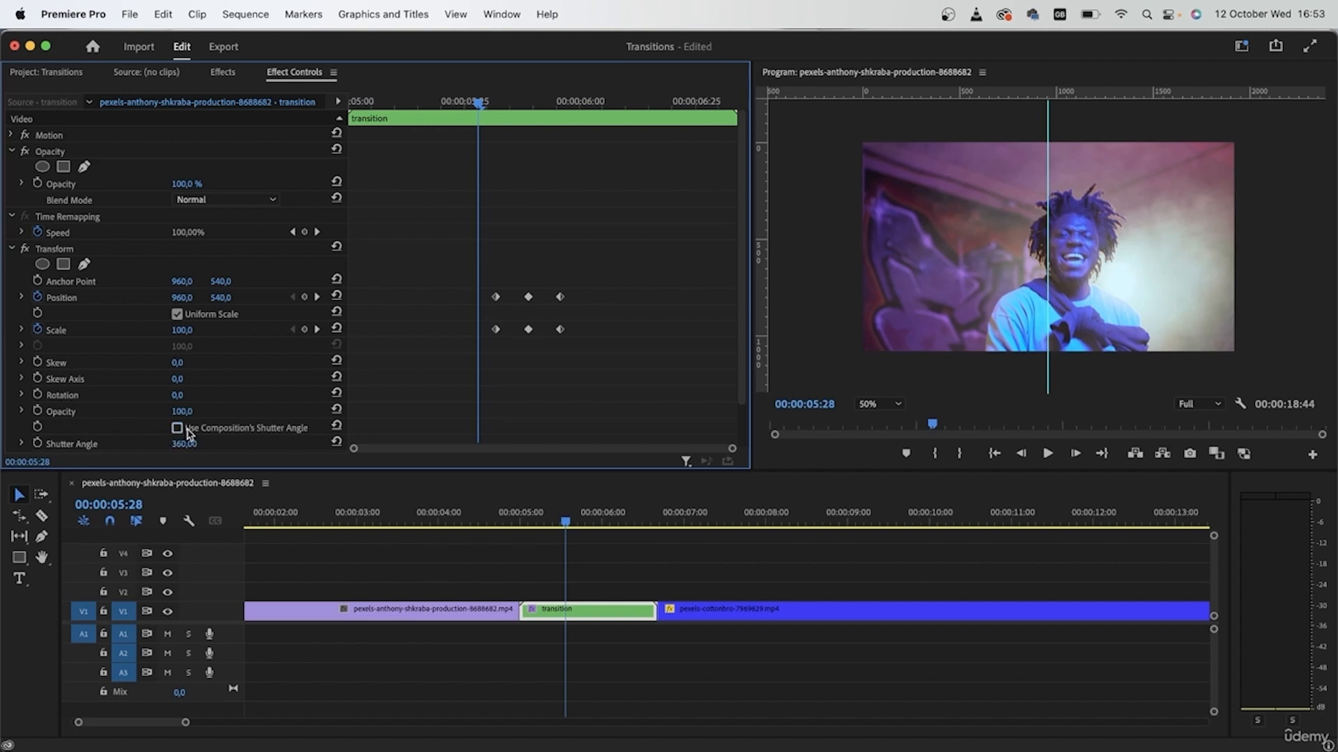
# Play the blurred punch transition from its start, then show the Project panel's clip list.
pyautogui.moveTo(493, 104); pyautogui.dragTo(358, 106)
pyautogui.press('space')
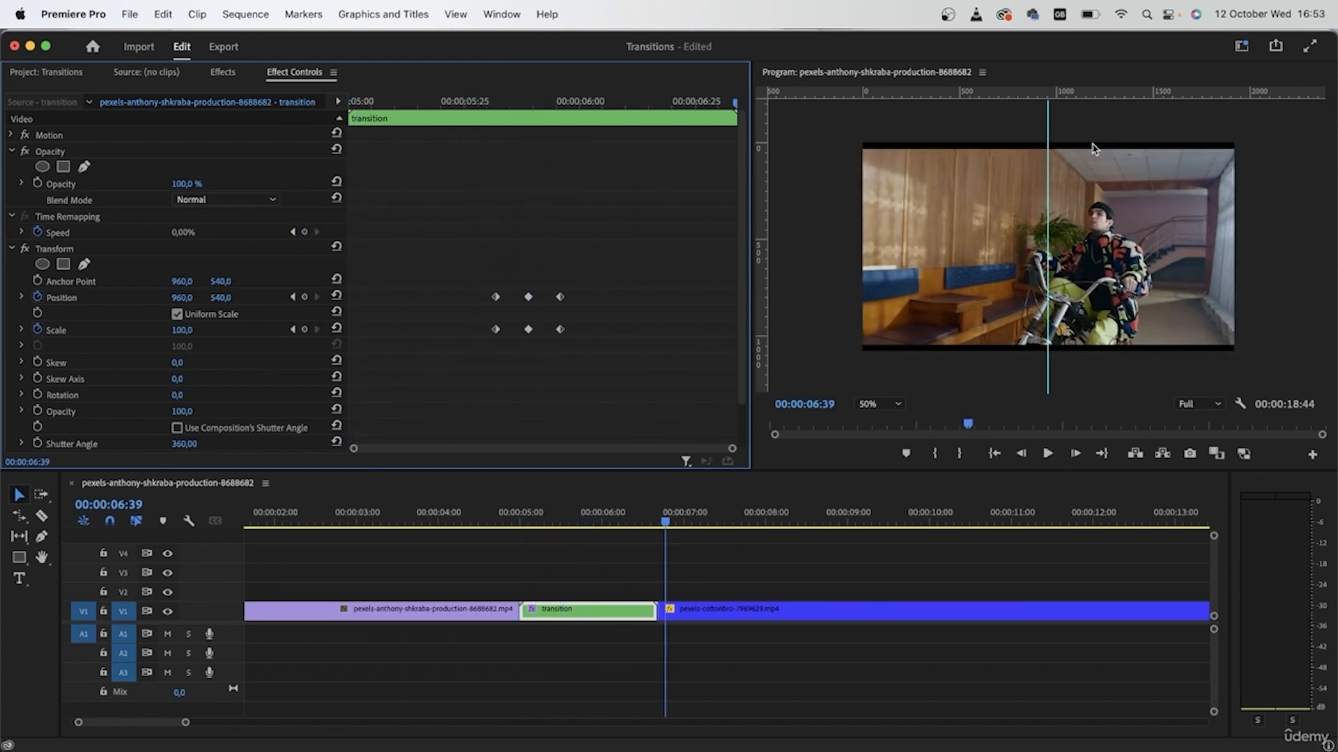
pyautogui.click(226, 78)
pyautogui.click(56, 77)
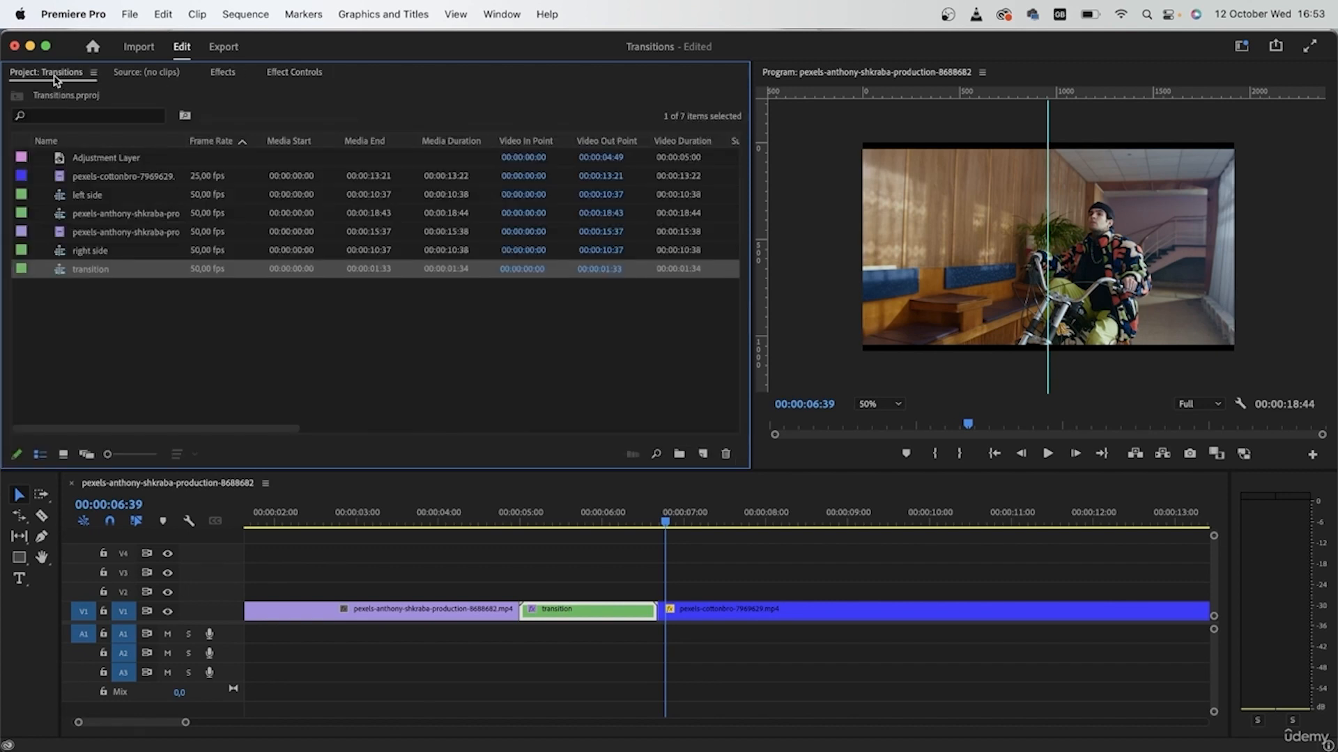
# Place an Adjustment Layer on V2 above the clips and extend it to the sequence end.
pyautogui.click(223, 323)
pyautogui.moveTo(166, 160); pyautogui.dragTo(262, 601)
pyautogui.scroll(-2, 498, 597)
pyautogui.scroll(-10, 262, 601)
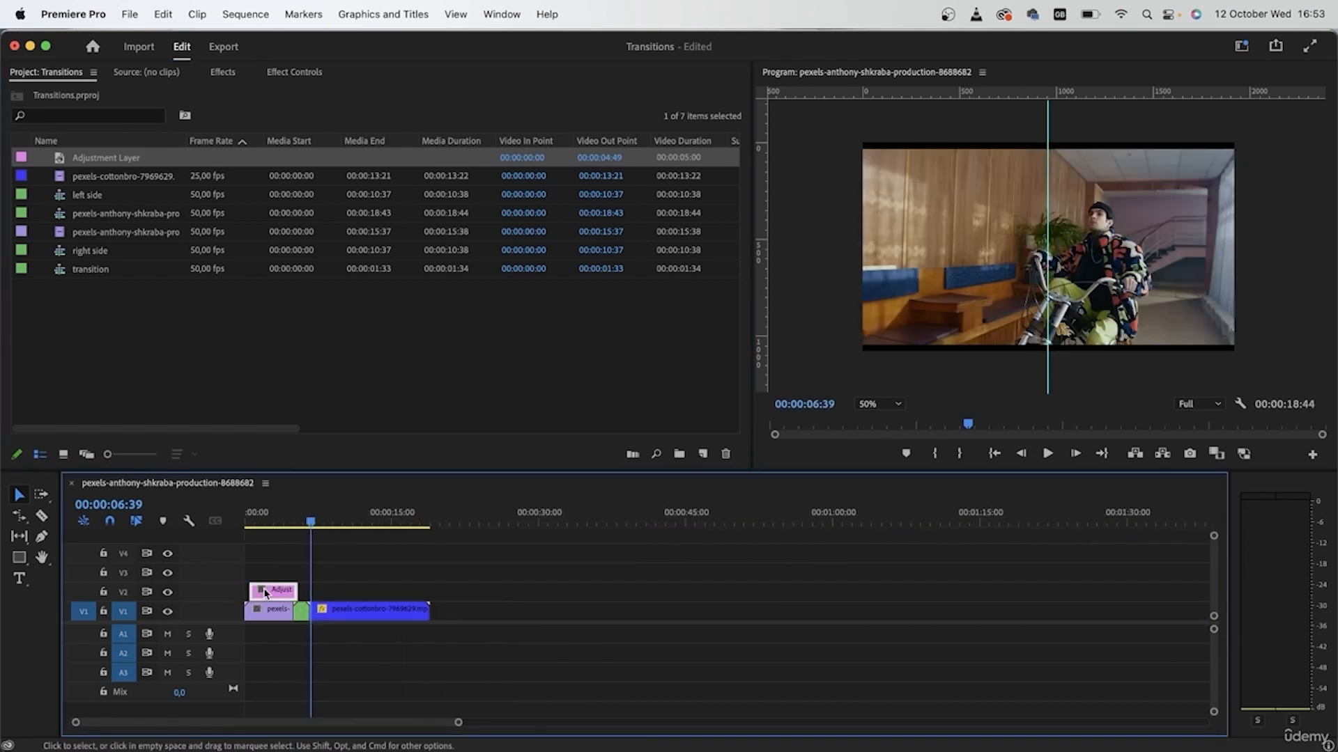
pyautogui.moveTo(264, 597); pyautogui.dragTo(422, 596)
pyautogui.press('=')
pyautogui.press('=')
pyautogui.press('=')
pyautogui.hscroll(-2, 358, 594)
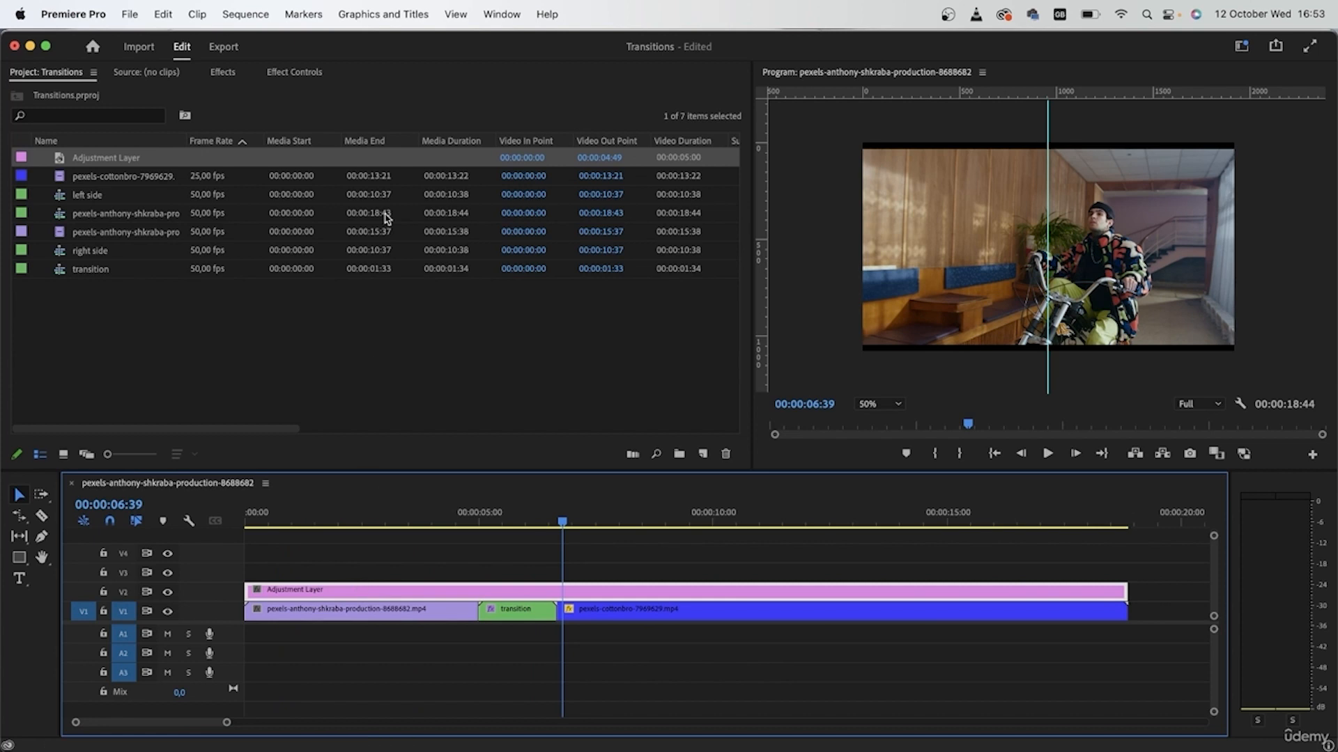
pyautogui.click(224, 74)
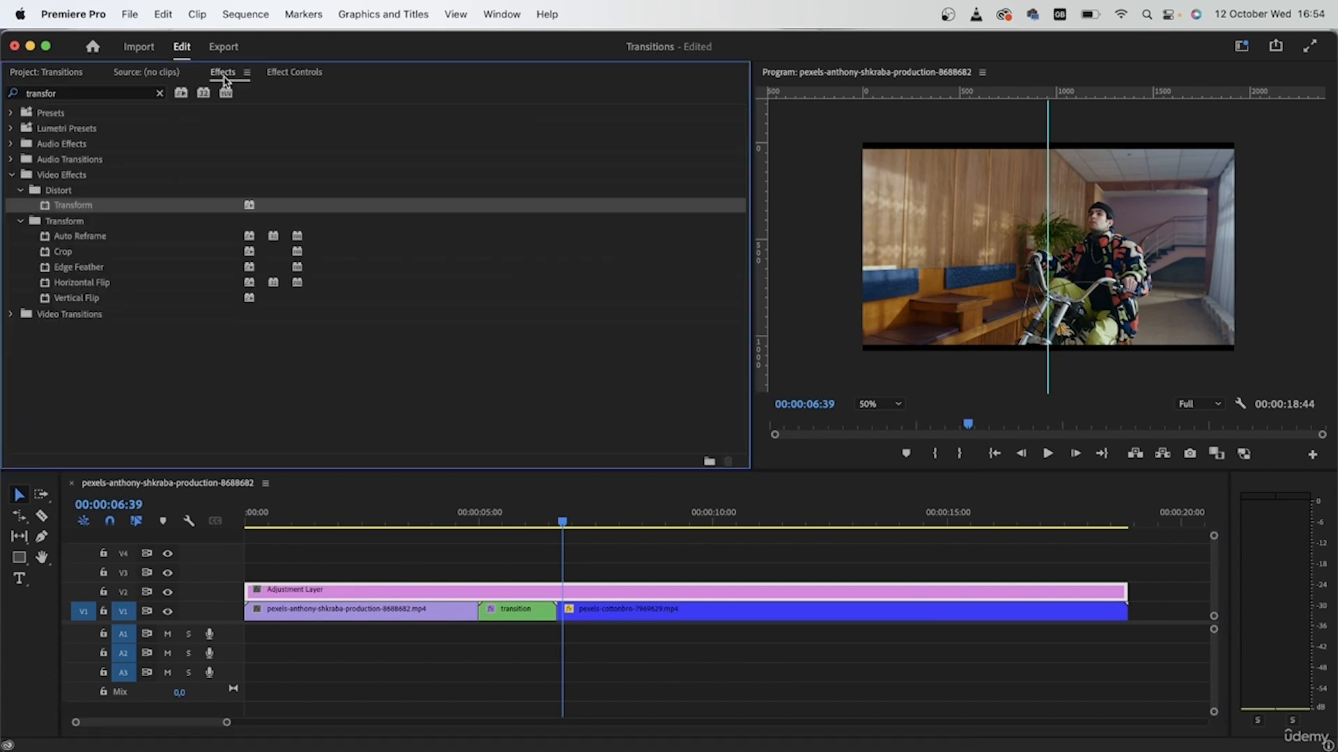
# Search Effects for 'crop' and apply Crop to the adjustment layer.
pyautogui.click(160, 95)
pyautogui.click(149, 95)
pyautogui.write('crop')
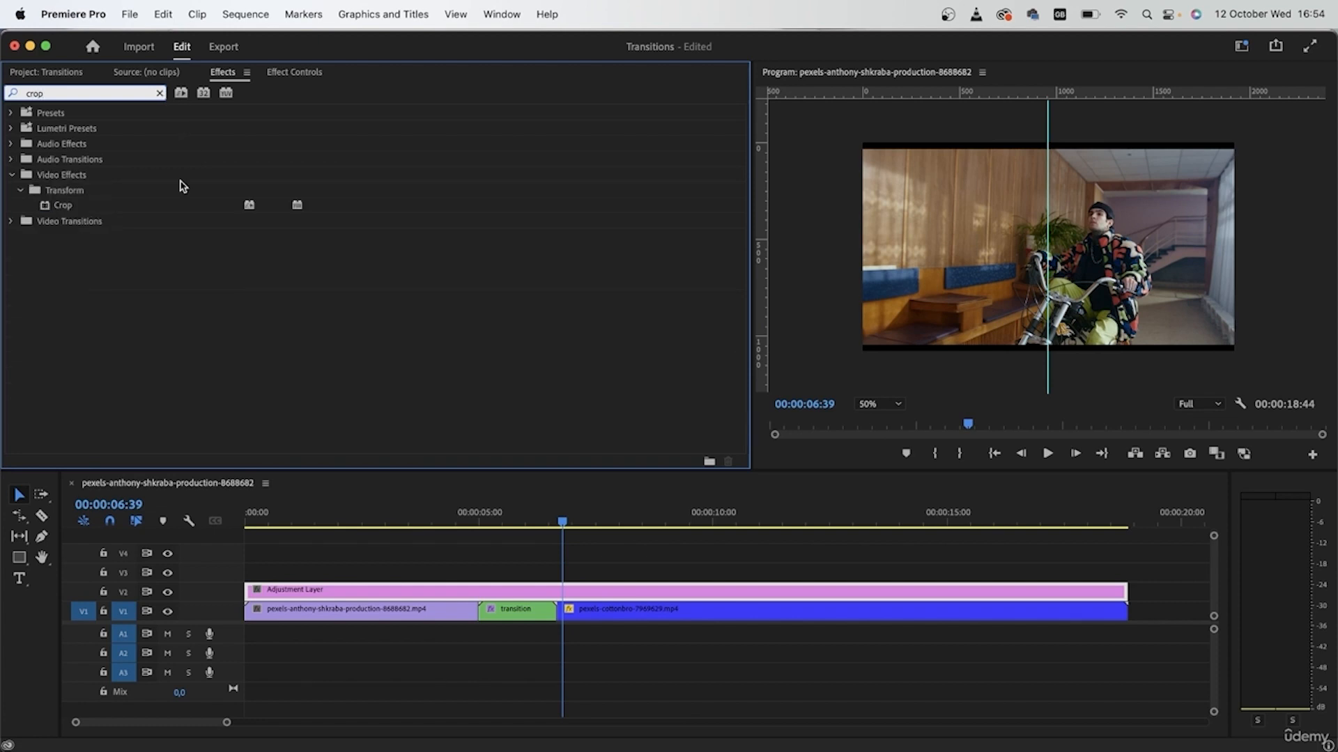
pyautogui.moveTo(94, 210); pyautogui.dragTo(502, 596)
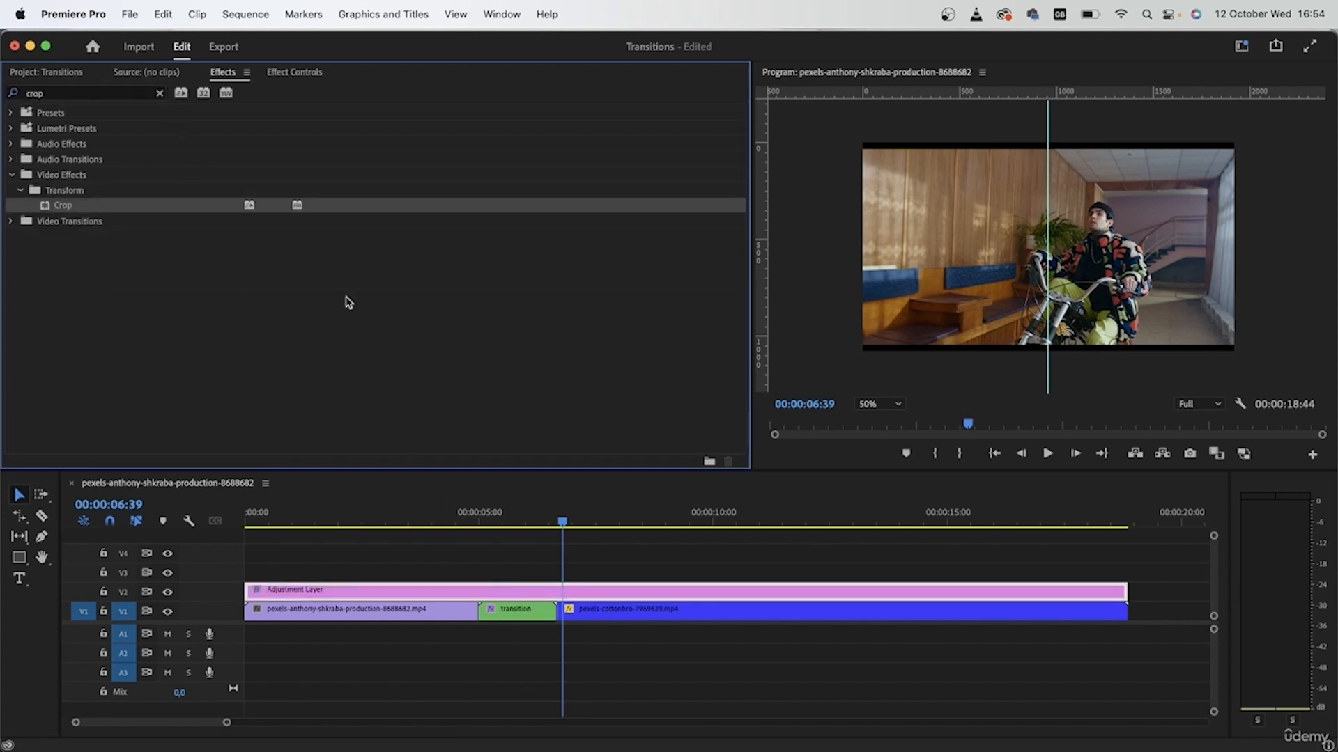
# Set the adjustment layer's Crop Bottom value to 5%.
pyautogui.click(296, 72)
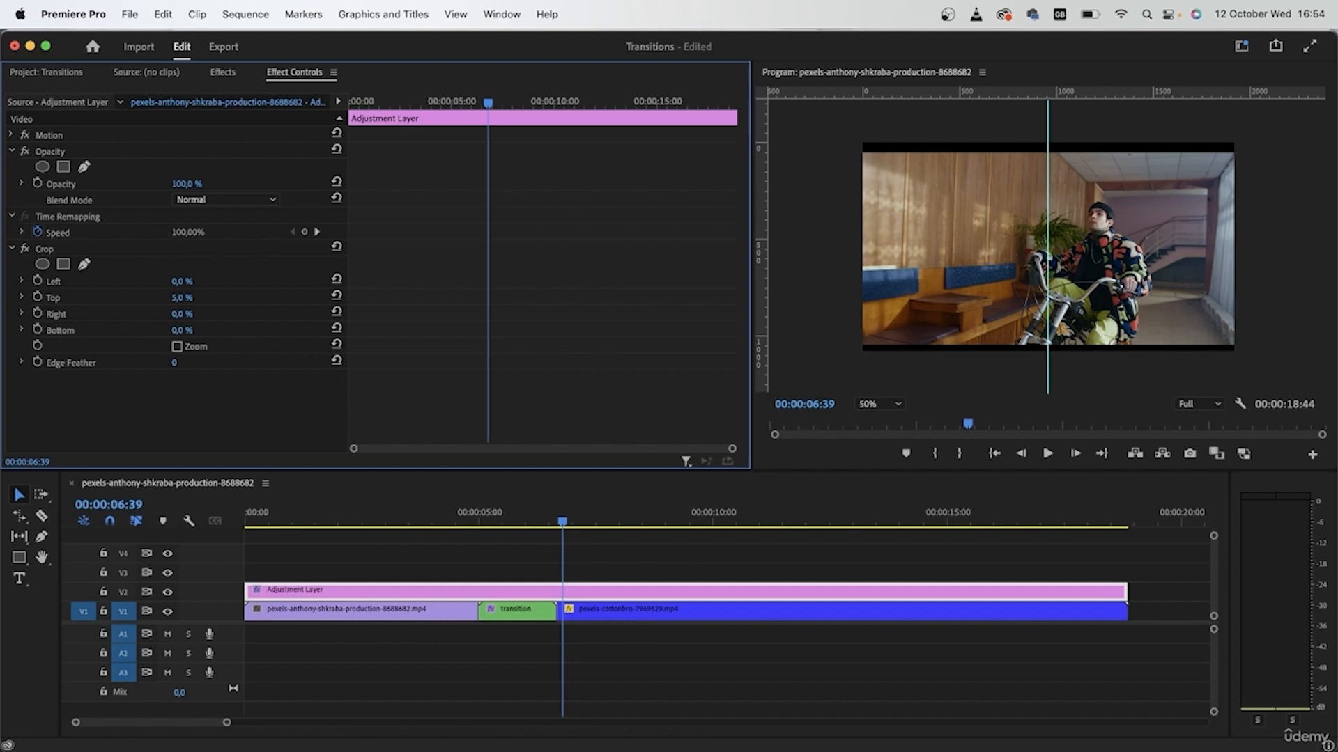
pyautogui.click(187, 331)
pyautogui.write('5')
pyautogui.press('Return')
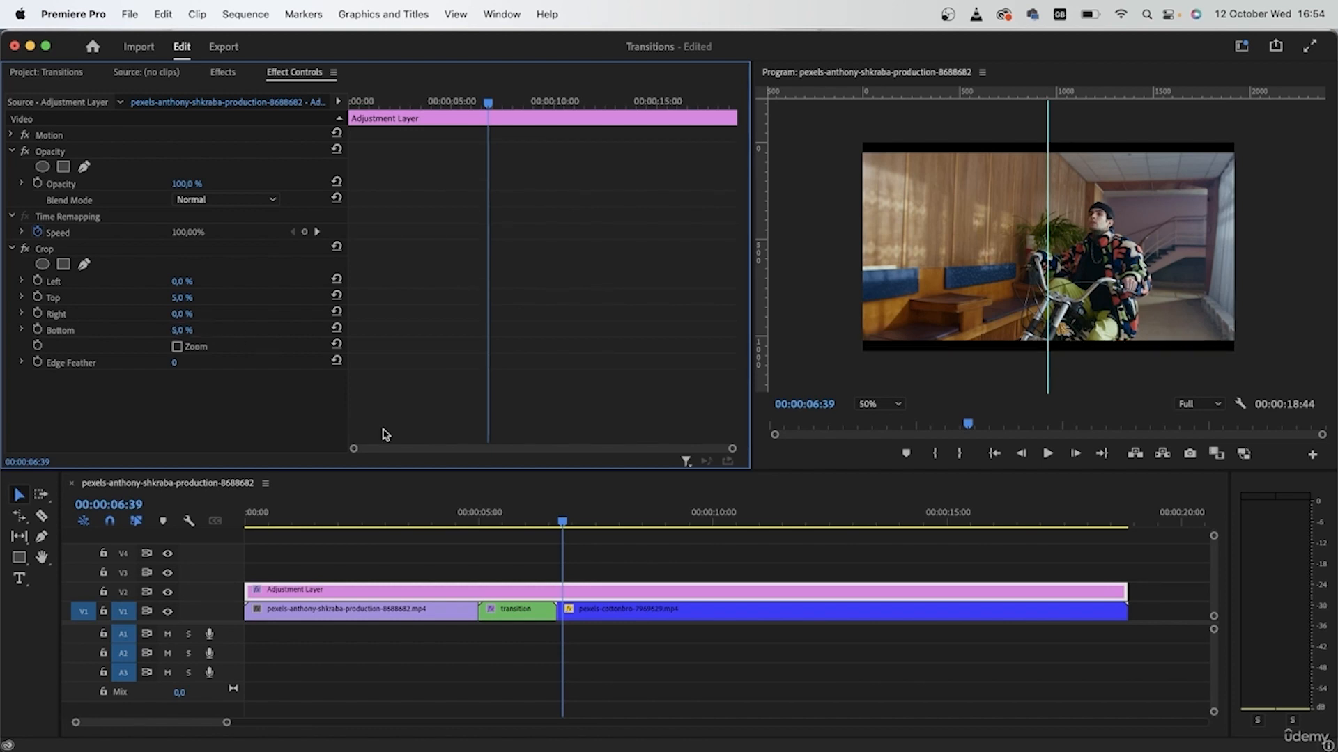
# Play the letterboxed transition to check it, then select the pexels-cottonbro-7969629.mp4 clip.
pyautogui.click(404, 522)
pyautogui.press('space')
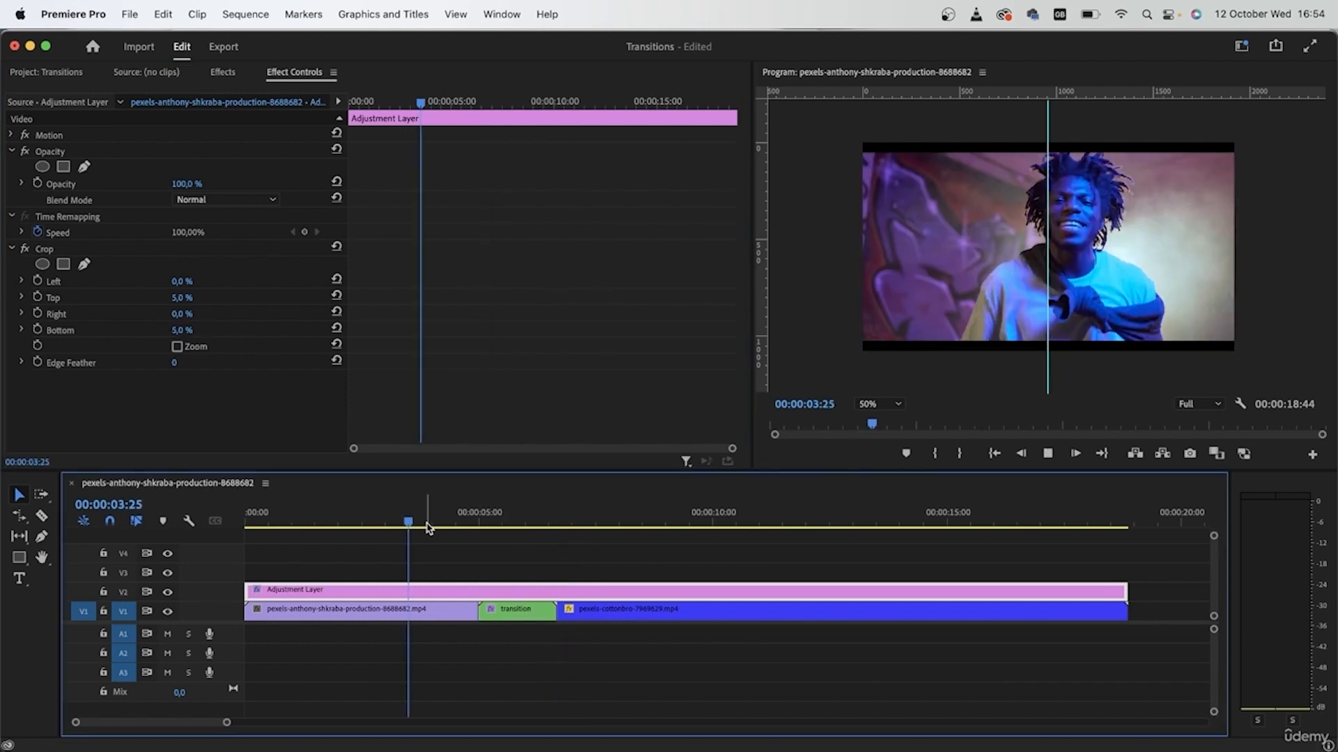
pyautogui.press('space')
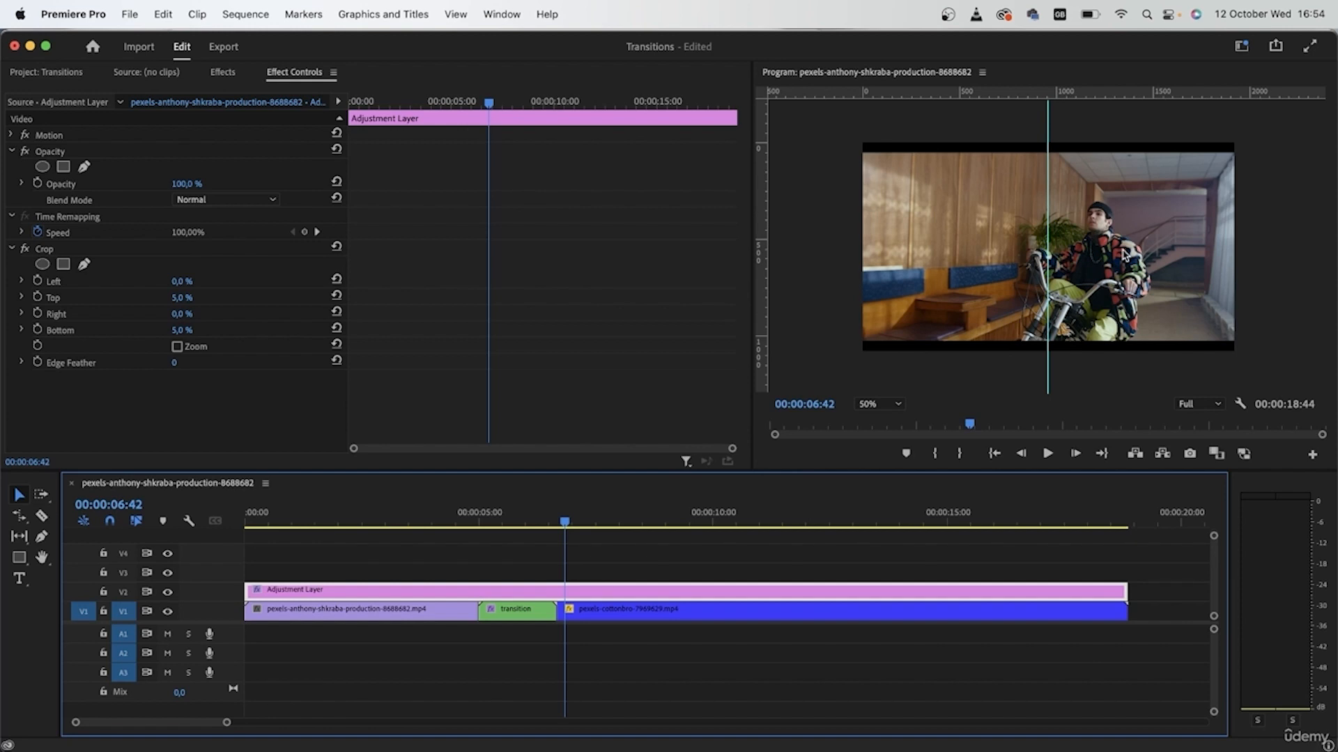
pyautogui.click(839, 612)
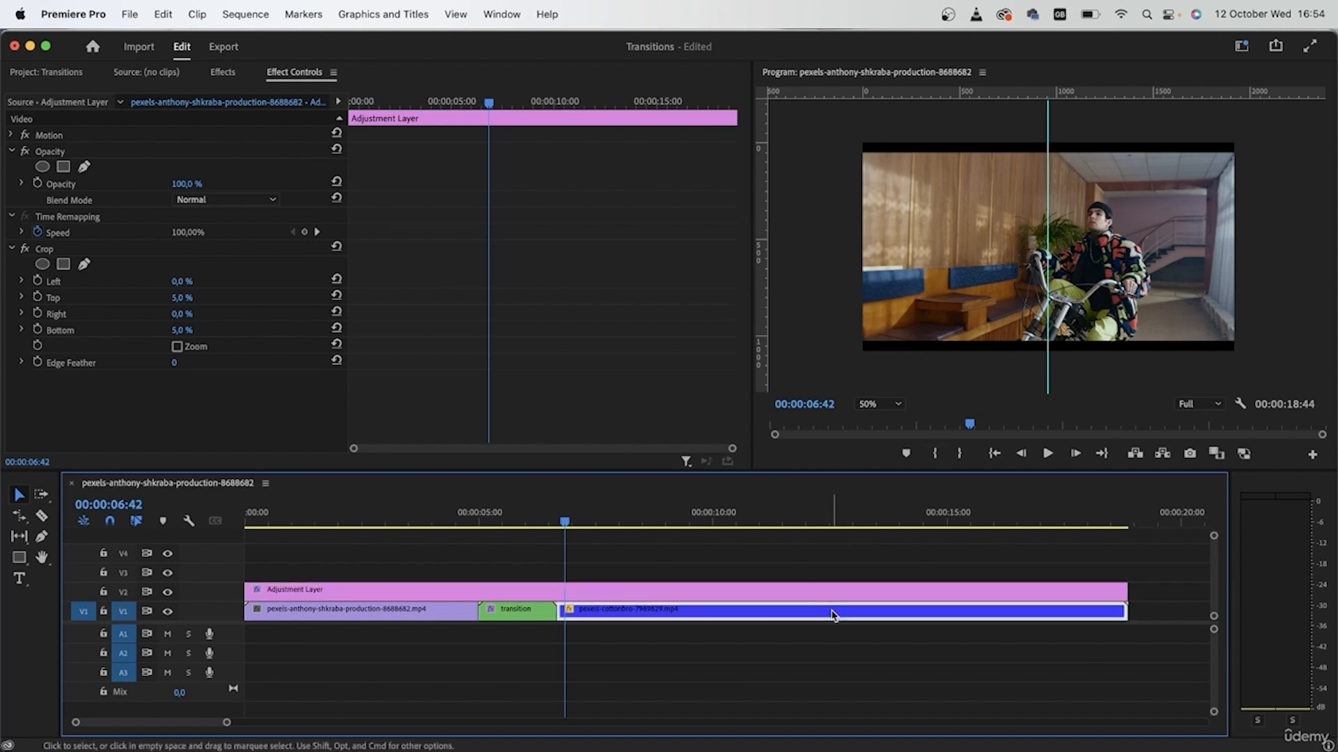
pyautogui.click(11, 135)
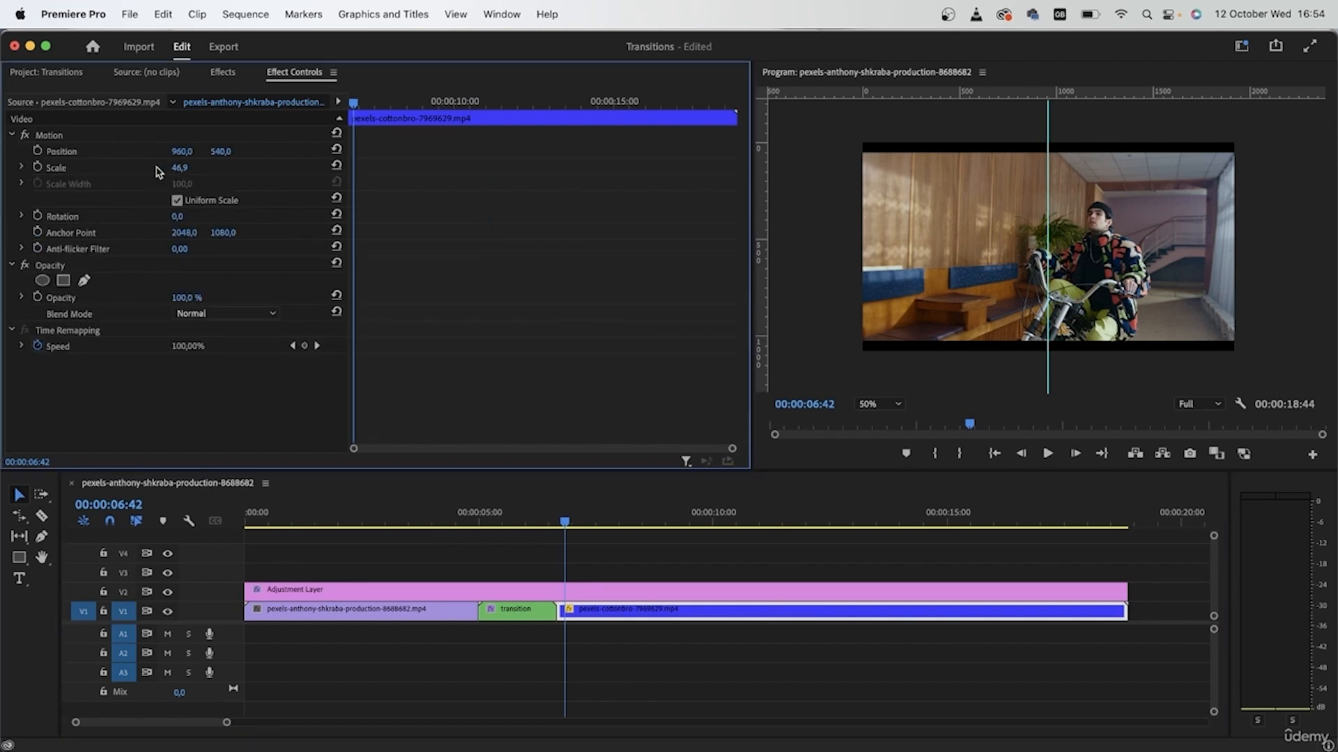
pyautogui.moveTo(173, 167); pyautogui.dragTo(193, 168)
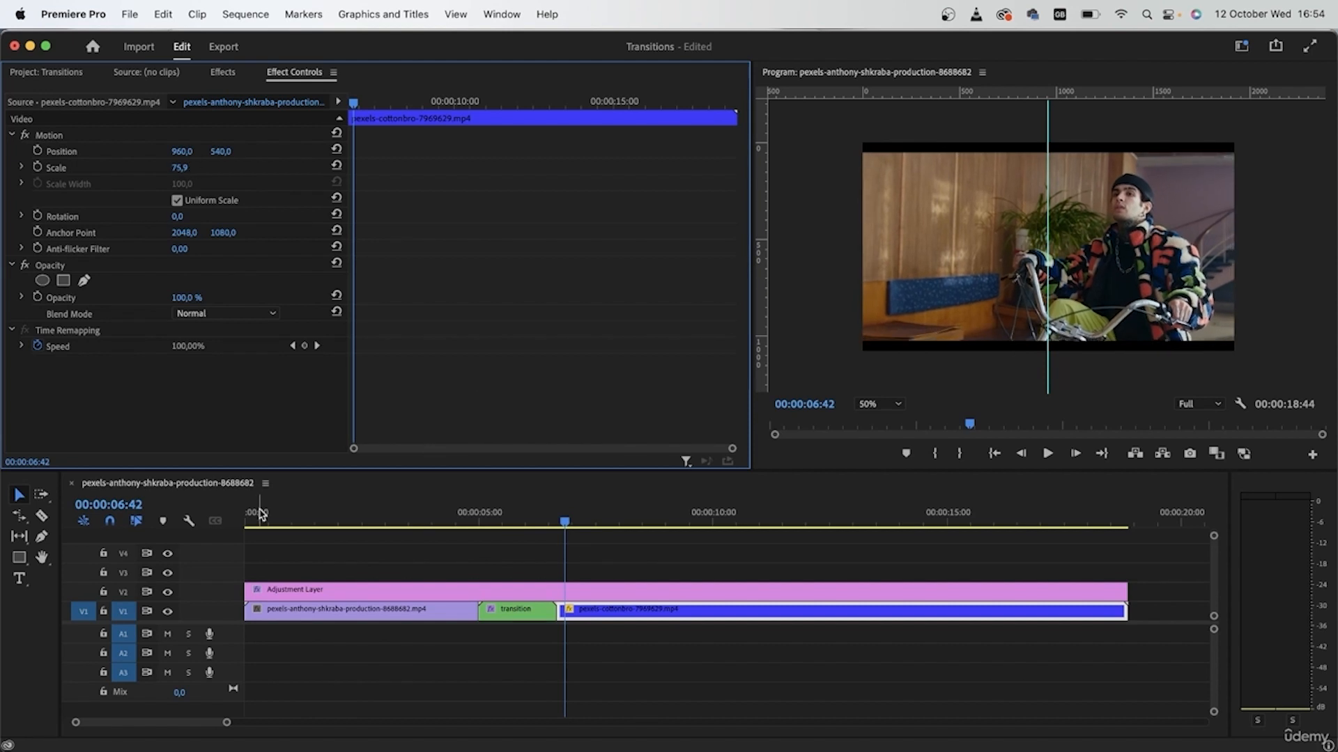
pyautogui.click(167, 593)
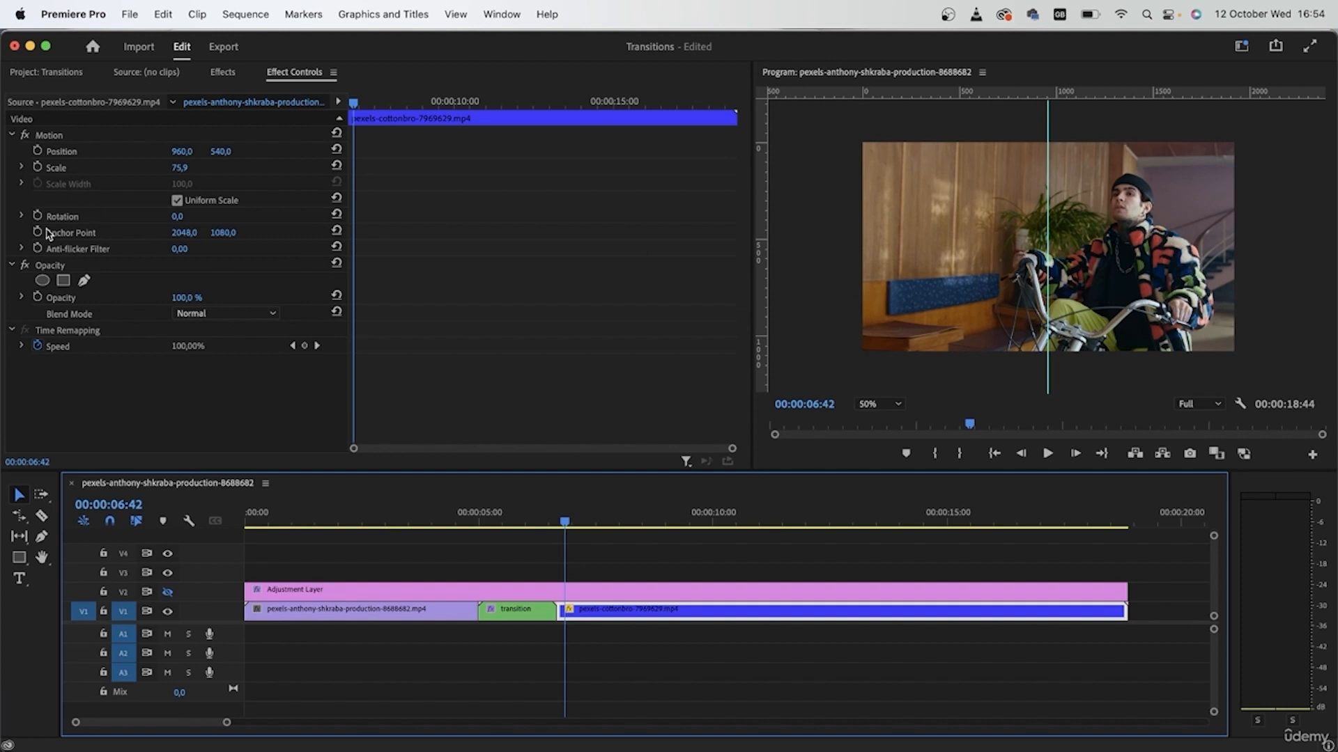
pyautogui.press('super+z')
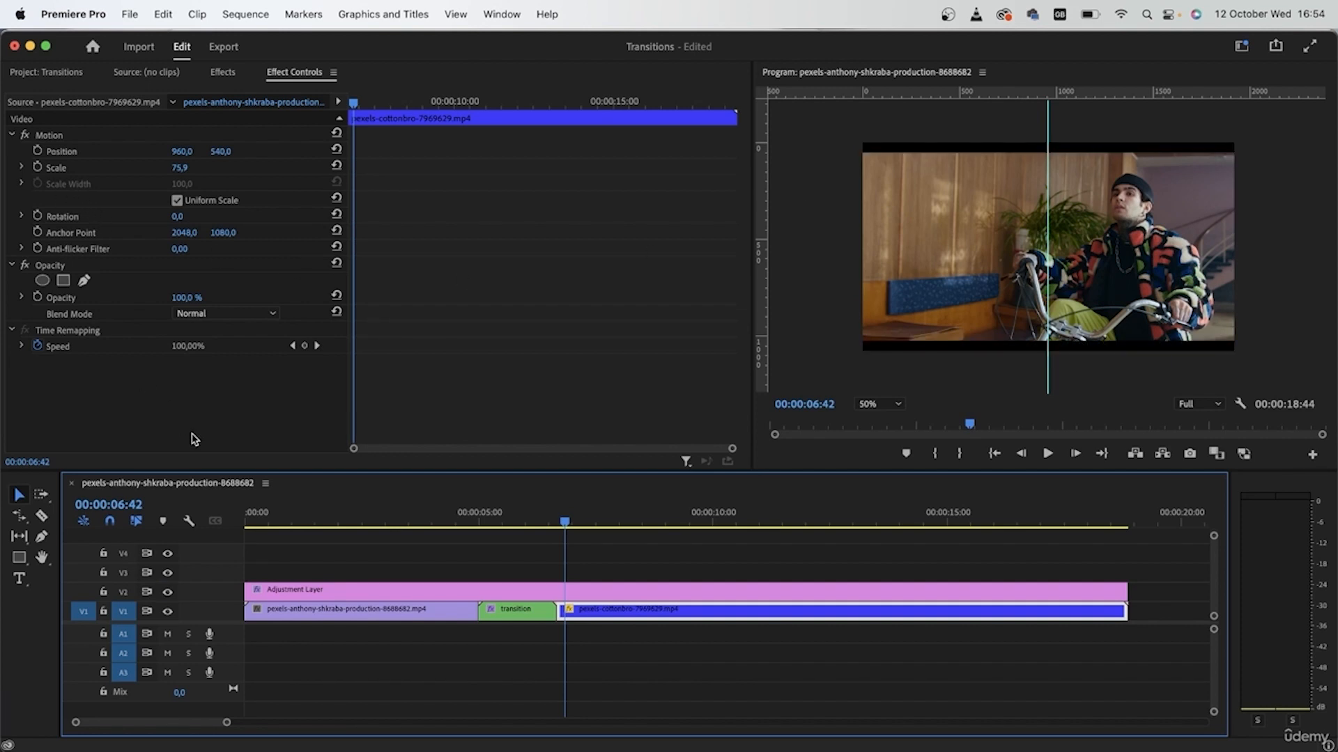
pyautogui.press('super+z')
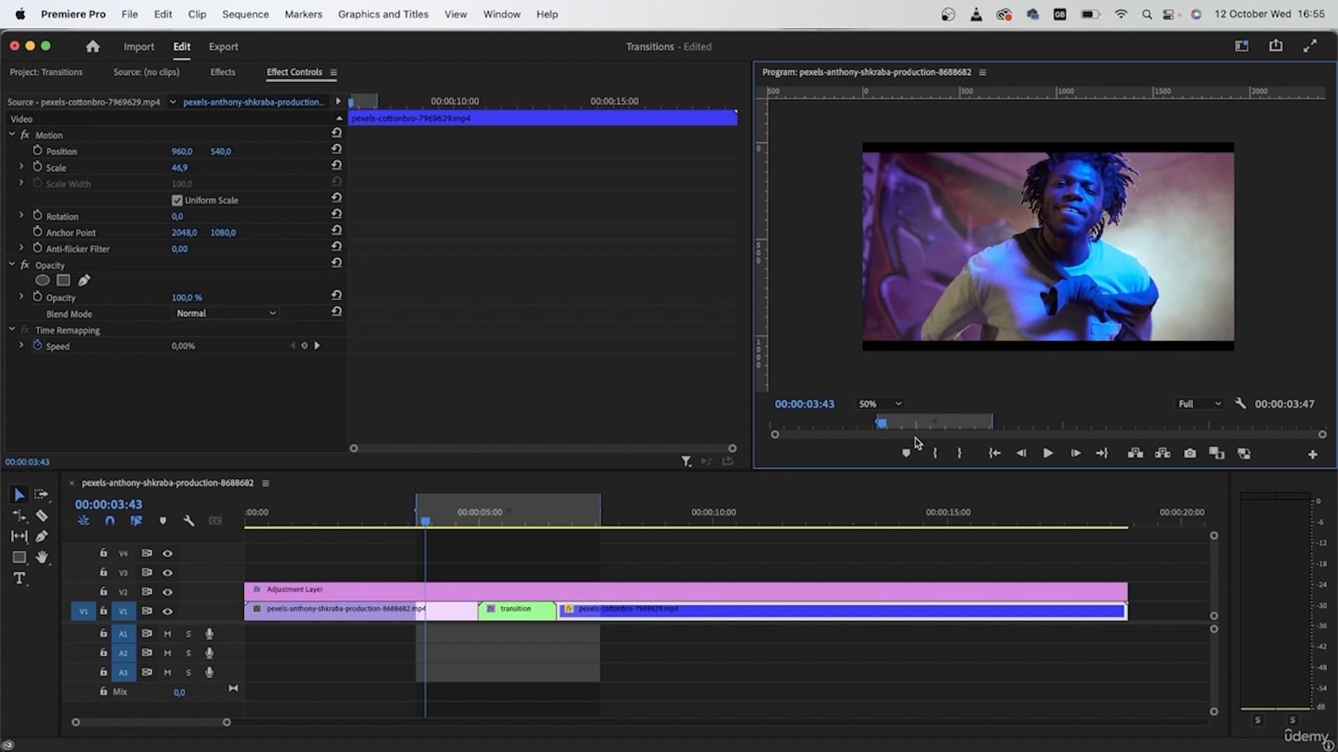
pyautogui.press('space')
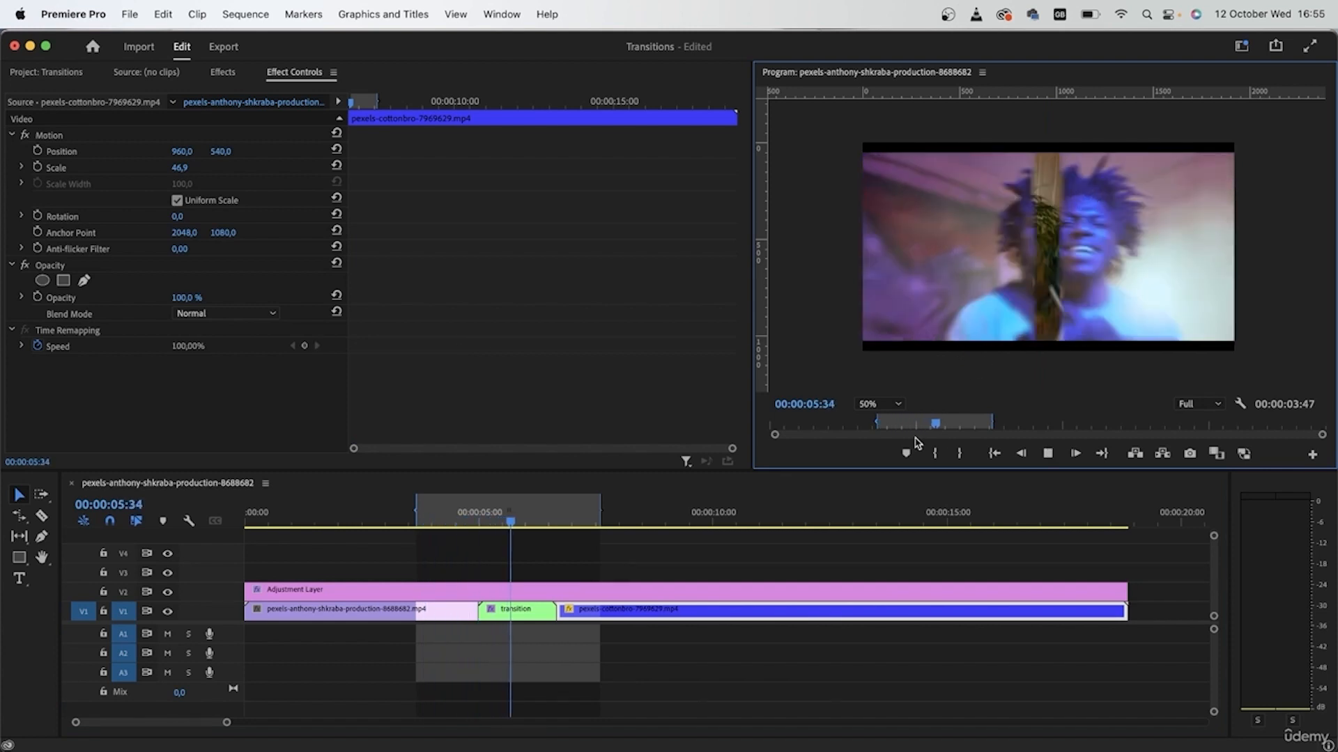